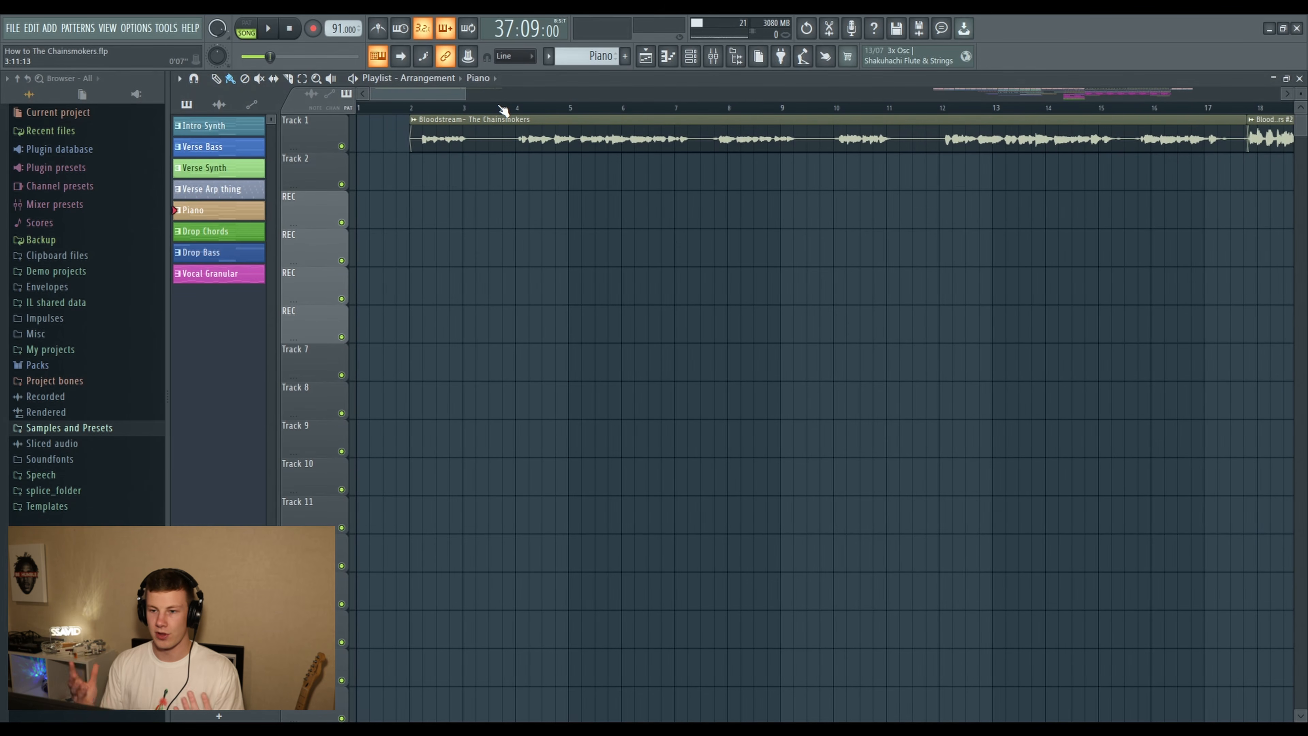
scroll(503, 110, up, 4)
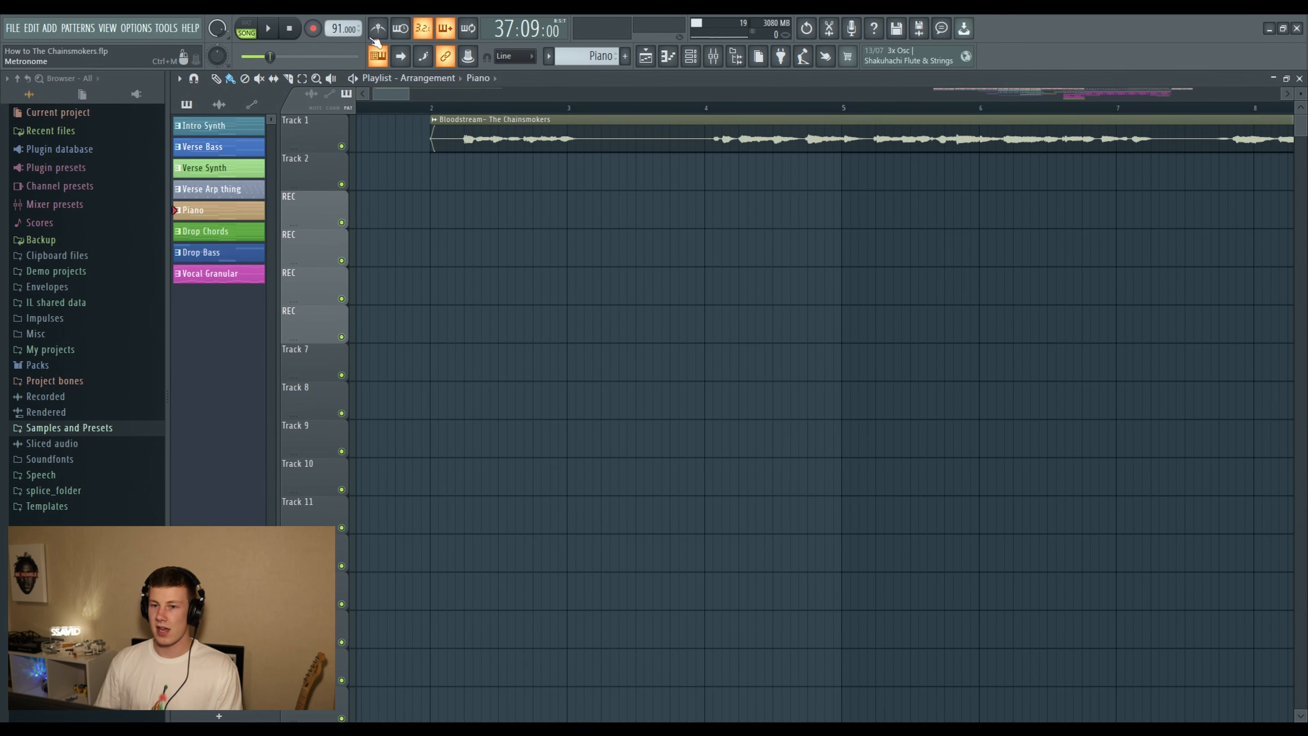
scroll(433, 110, down, 2)
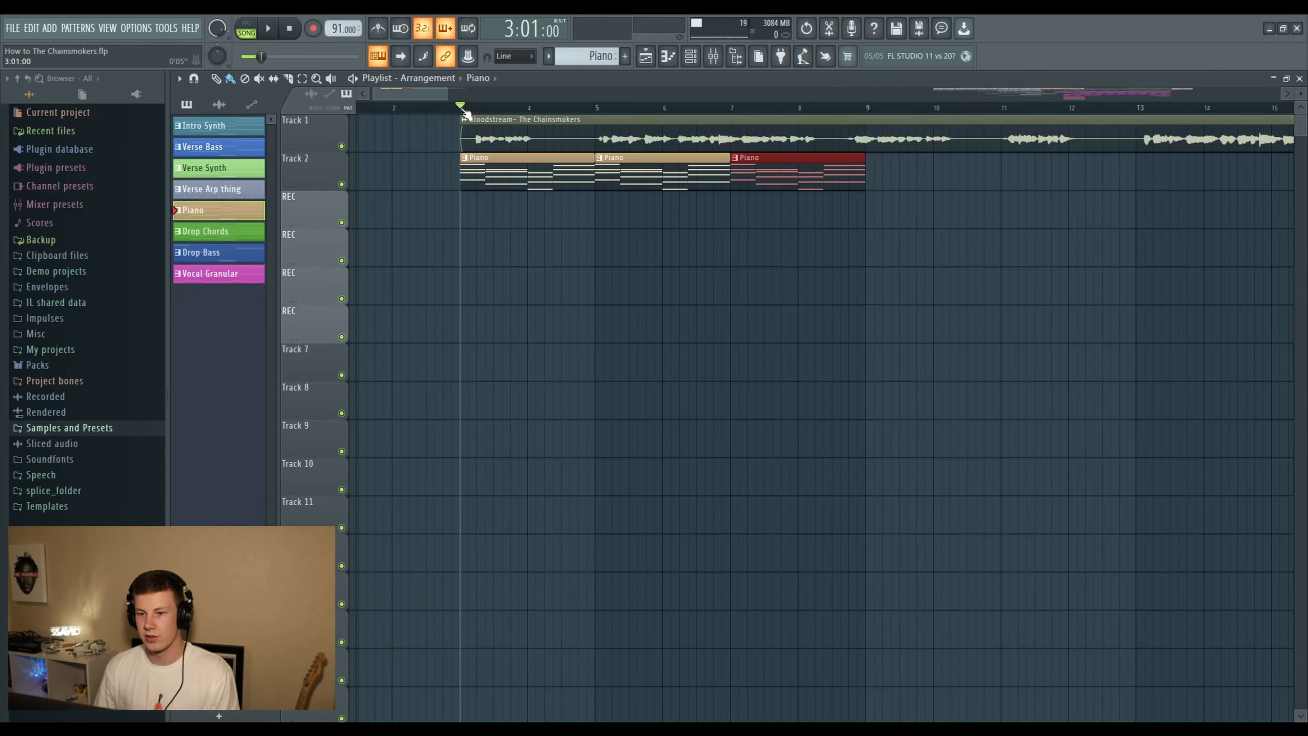
scroll(461, 109, up, 3)
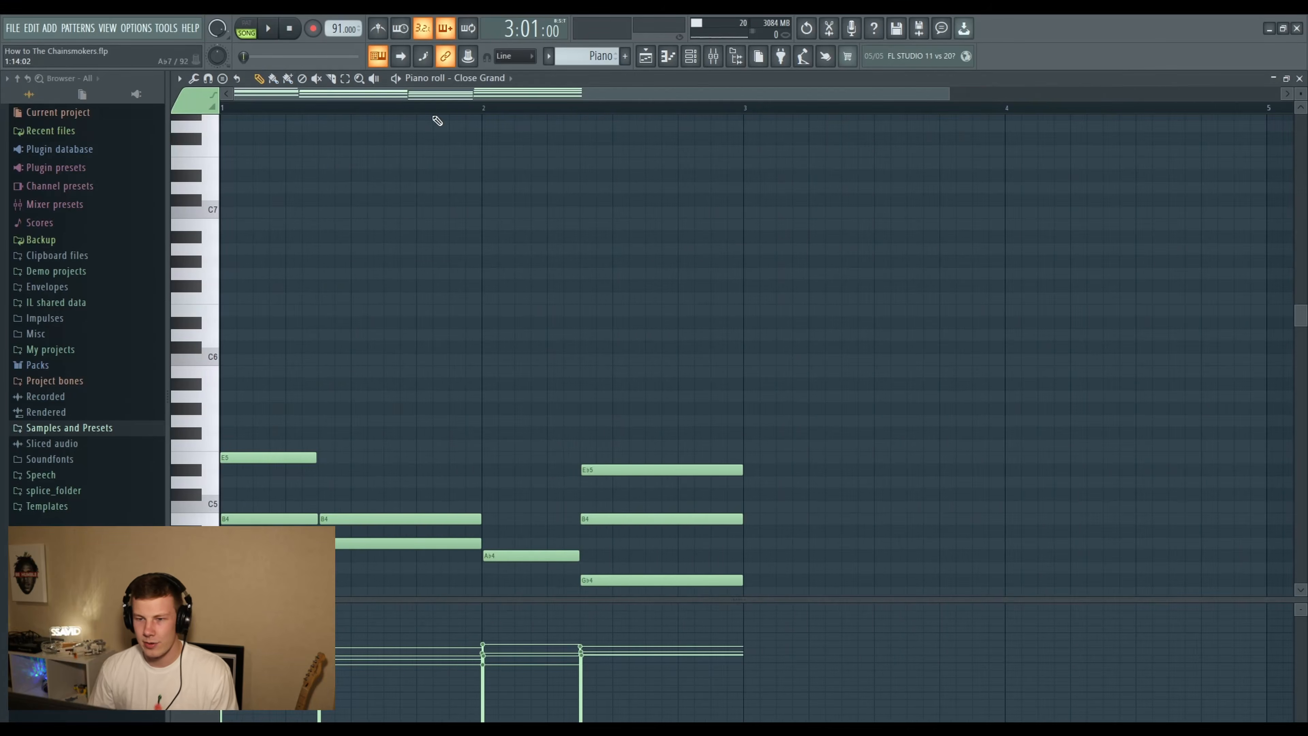
scroll(438, 121, down, 3)
scroll(353, 191, down, 10)
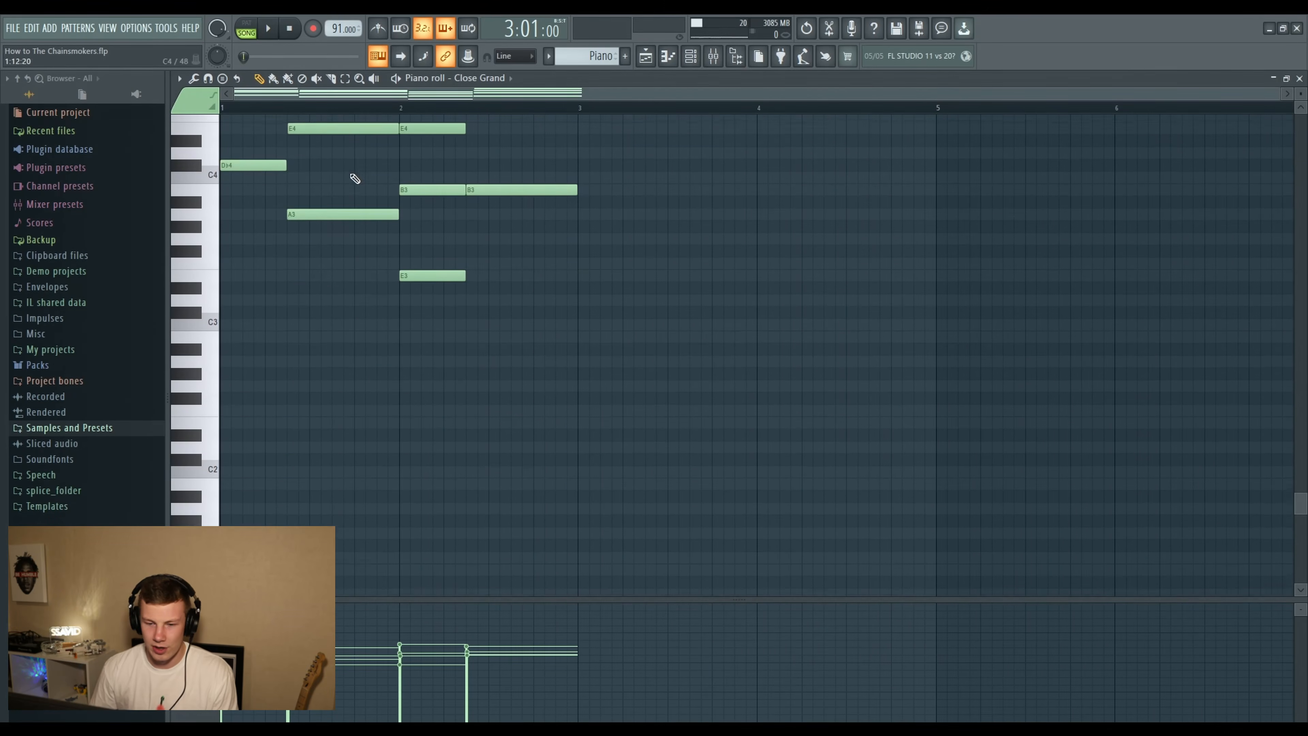
- Play the Piano pattern in the piano roll to review its two-bar chord progression
scroll(354, 178, up, 5)
scroll(221, 98, up, 4)
scroll(399, 231, up, 3)
scroll(399, 231, down, 3)
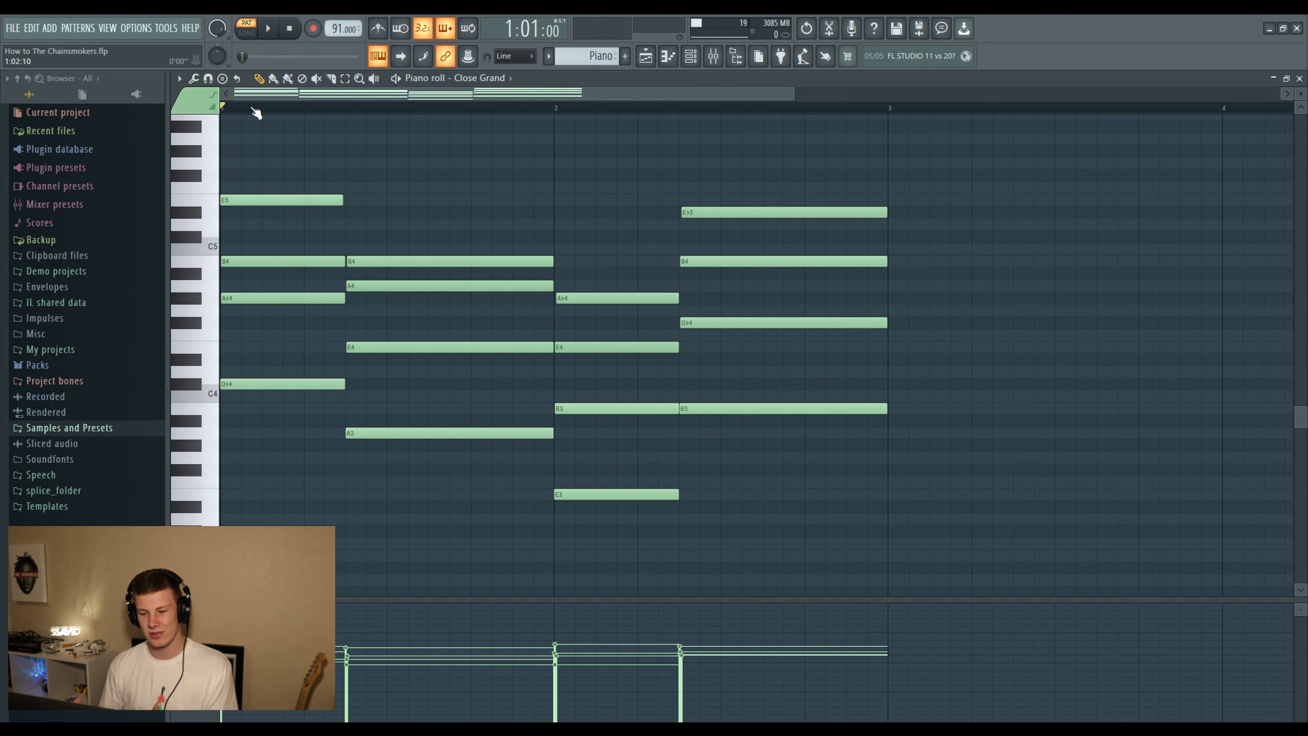
key(space)
scroll(933, 262, up, 3)
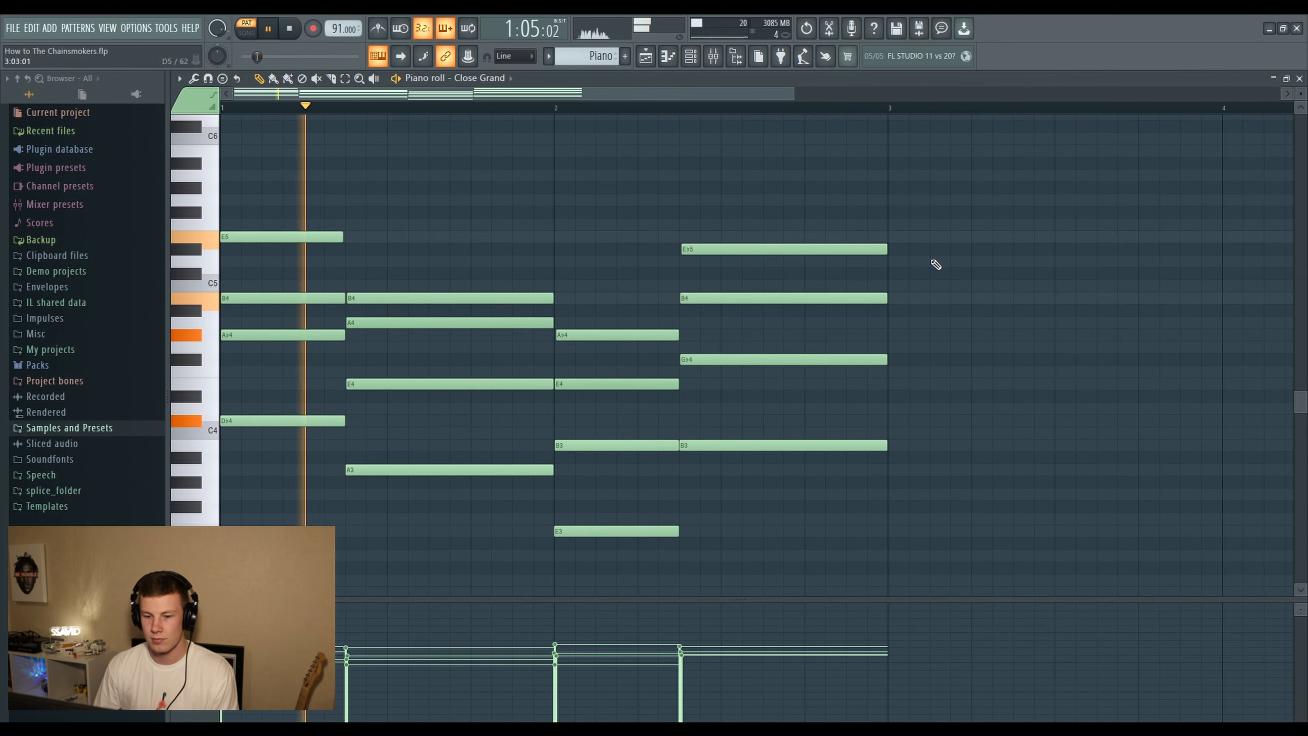
scroll(934, 263, down, 3)
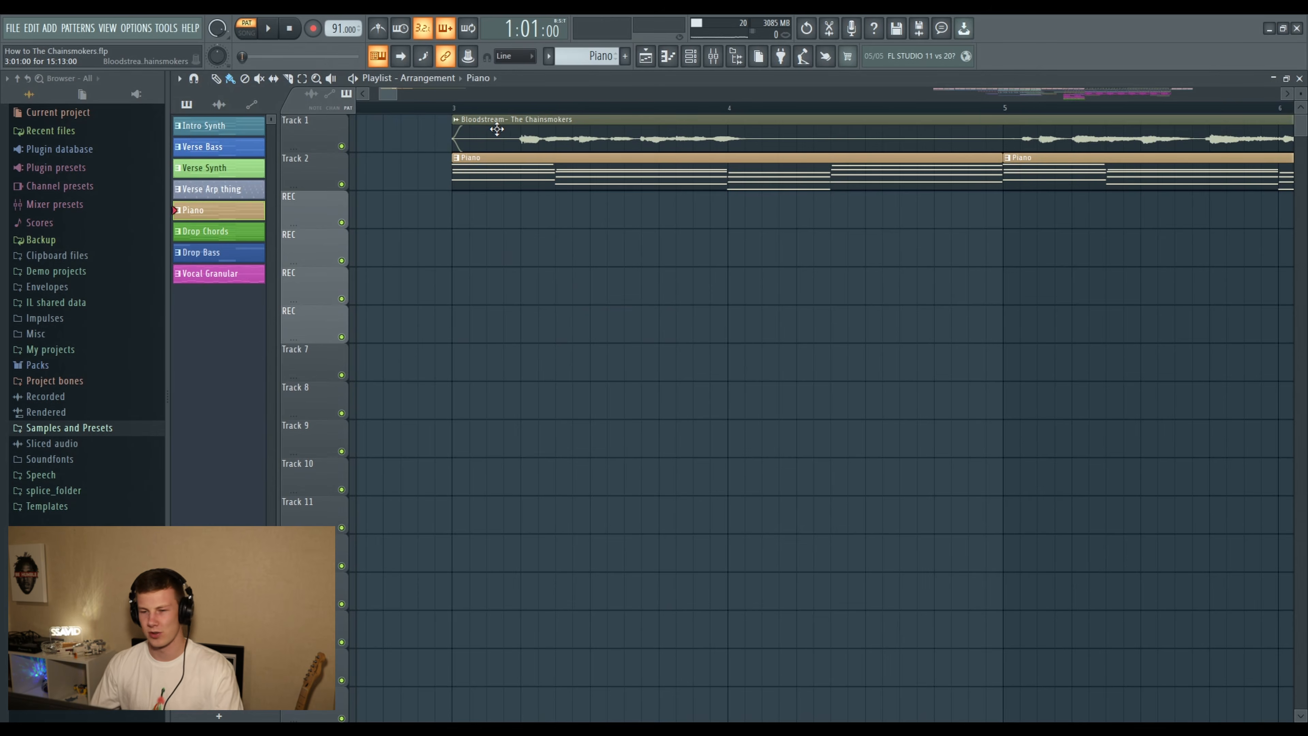
- Play the arrangement from bar 3 to hear the Bloodstream vocal together with the piano chords
scroll(471, 136, down, 2)
click(461, 107)
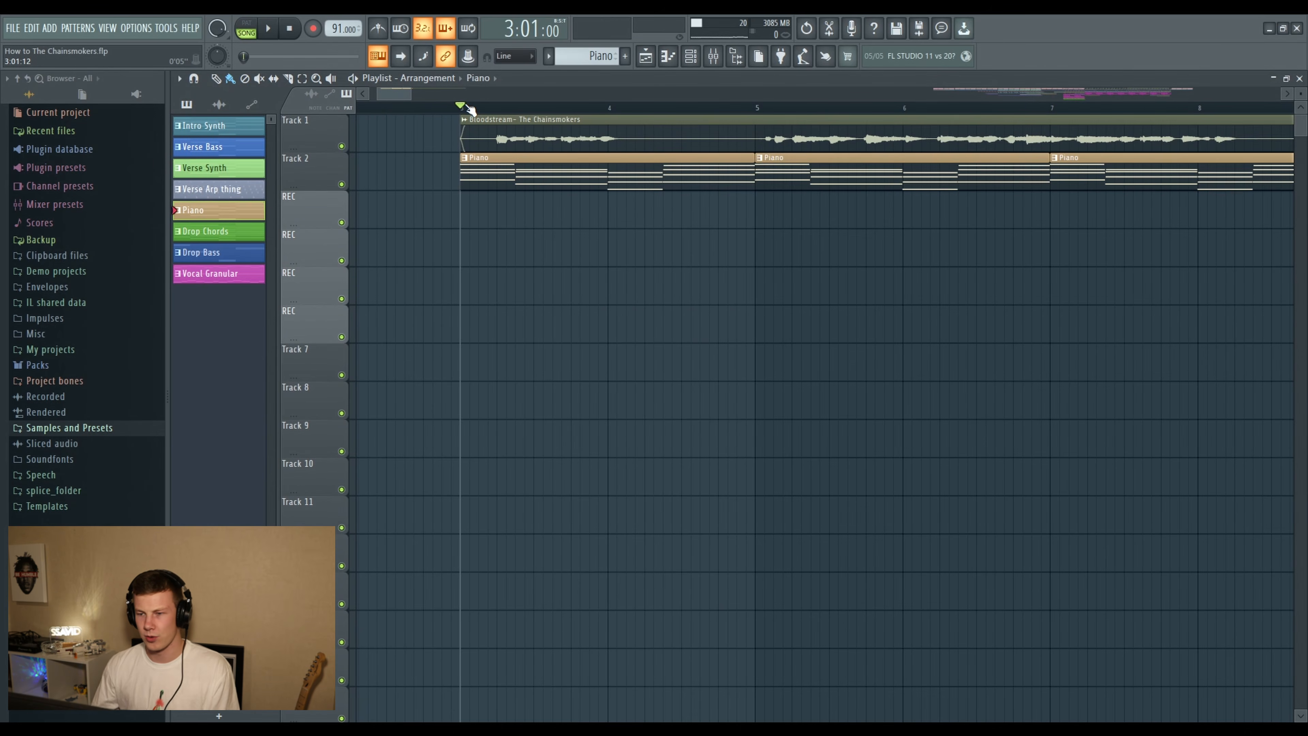
key(space)
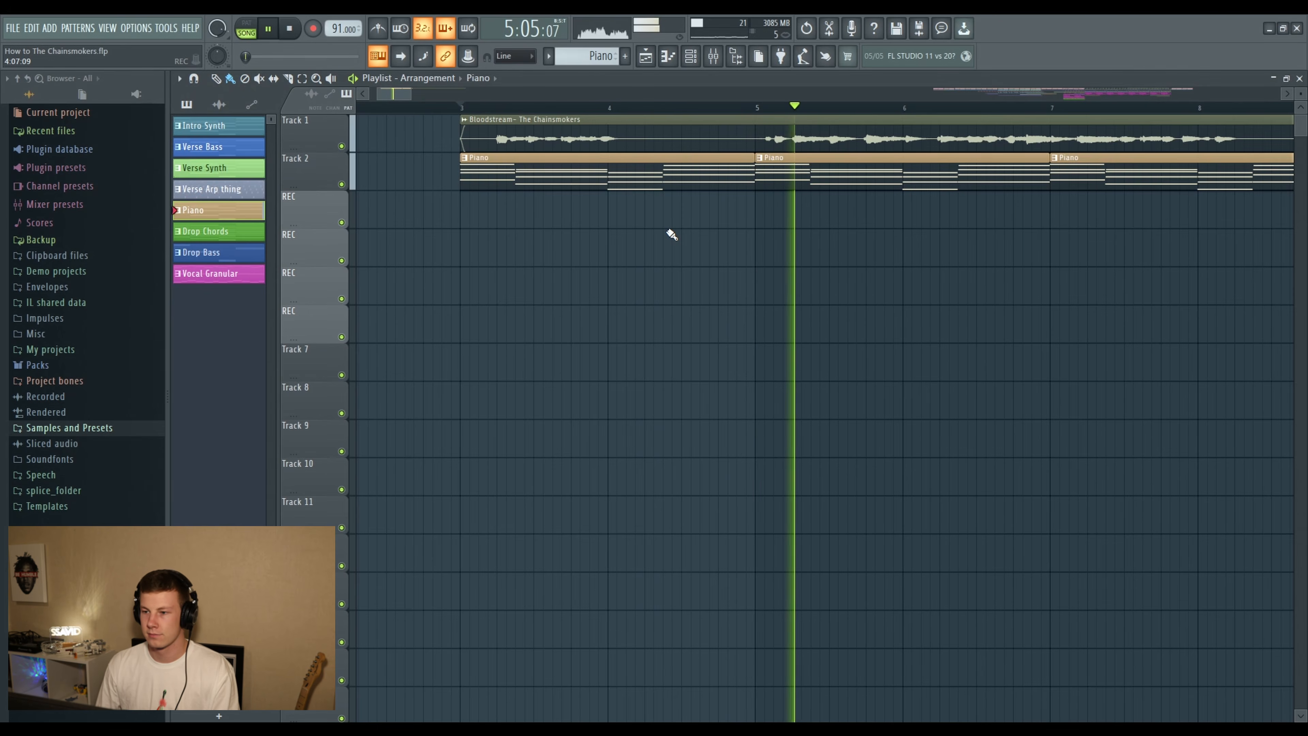
scroll(671, 234, down, 1)
key(space)
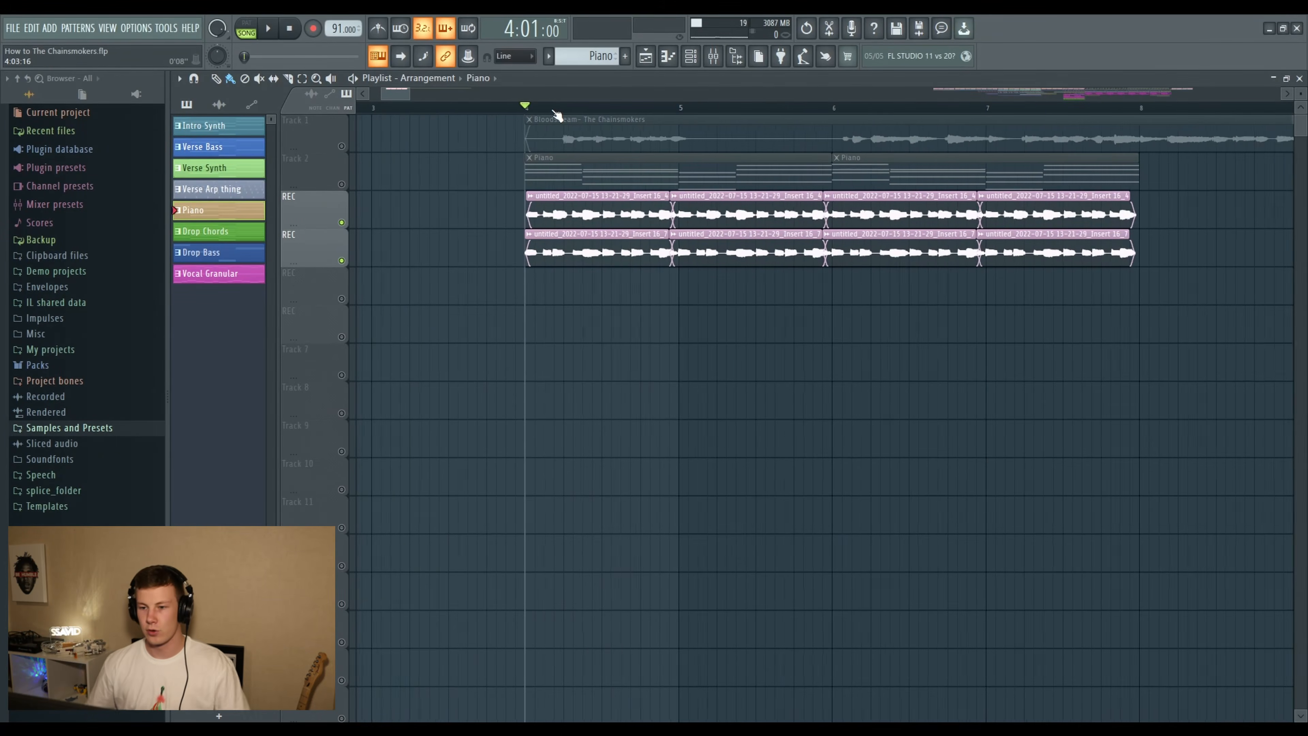
- Listen to the two soloed guitar recording tracks from bar 4
scroll(557, 114, up, 1)
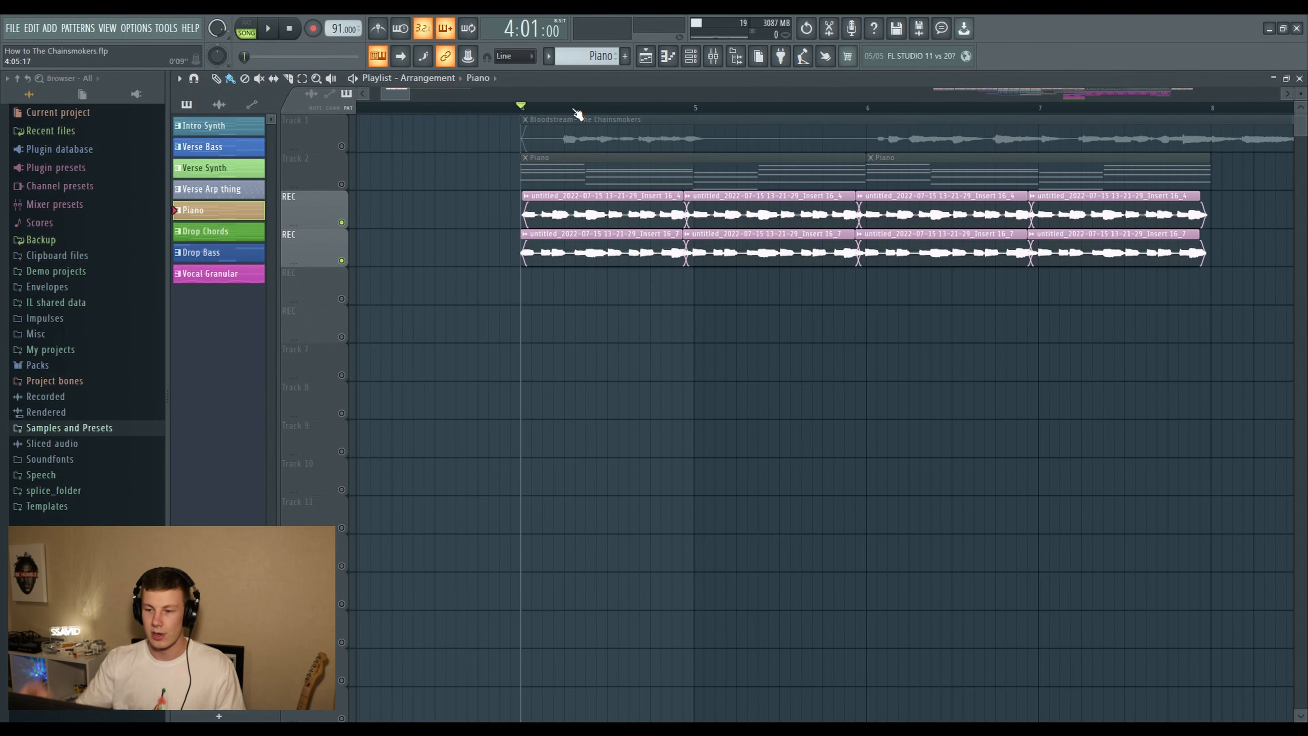
key(space)
scroll(604, 111, down, 1)
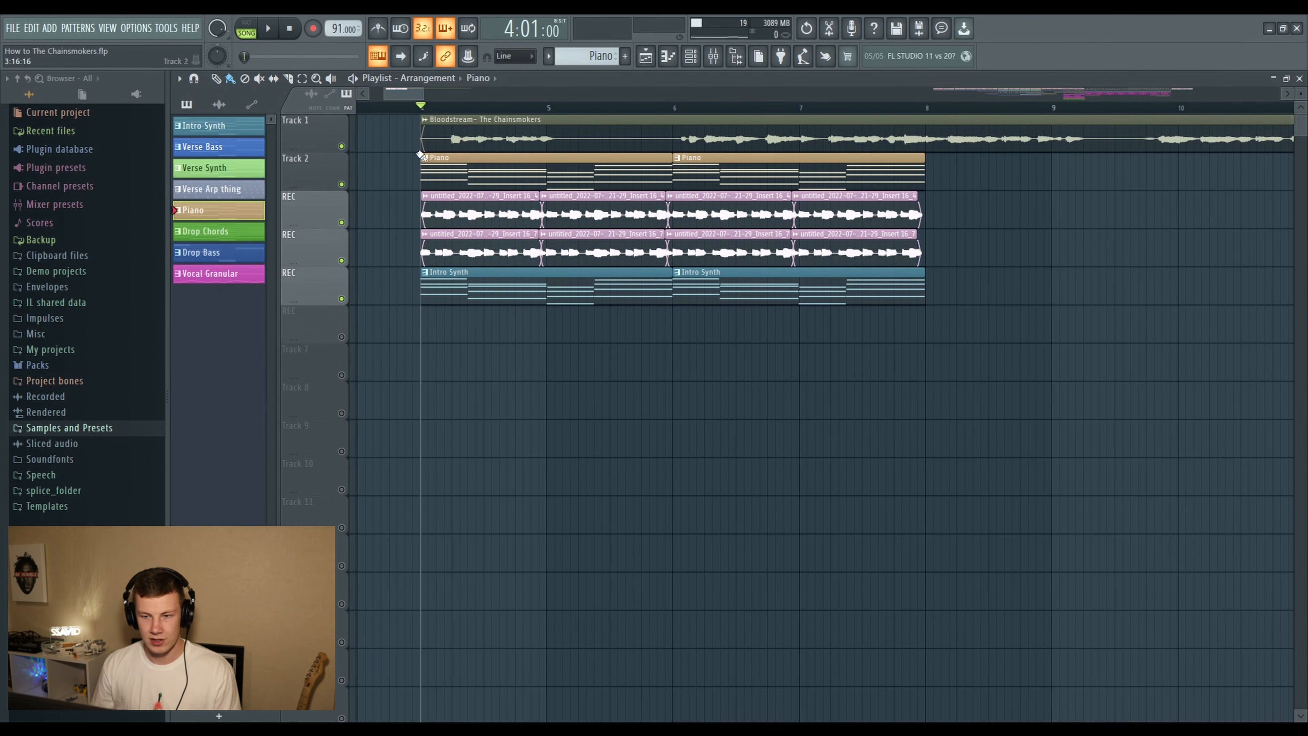
- Open the Intro Synth pattern's Serum instrument and look through its preset banks
click(444, 274)
click(696, 55)
click(745, 197)
mouse_move(645, 130)
mouse_down()
mouse_move(666, 159)
mouse_move(649, 151)
mouse_up()
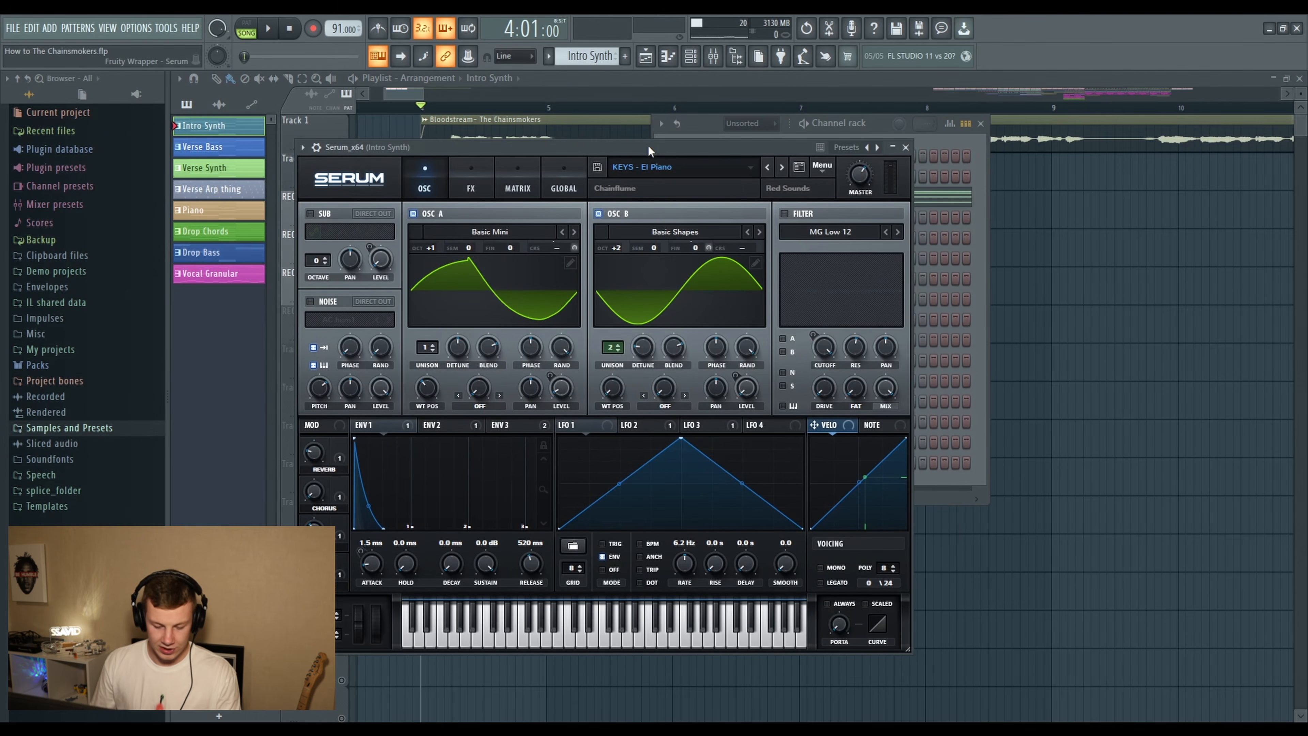
click(669, 167)
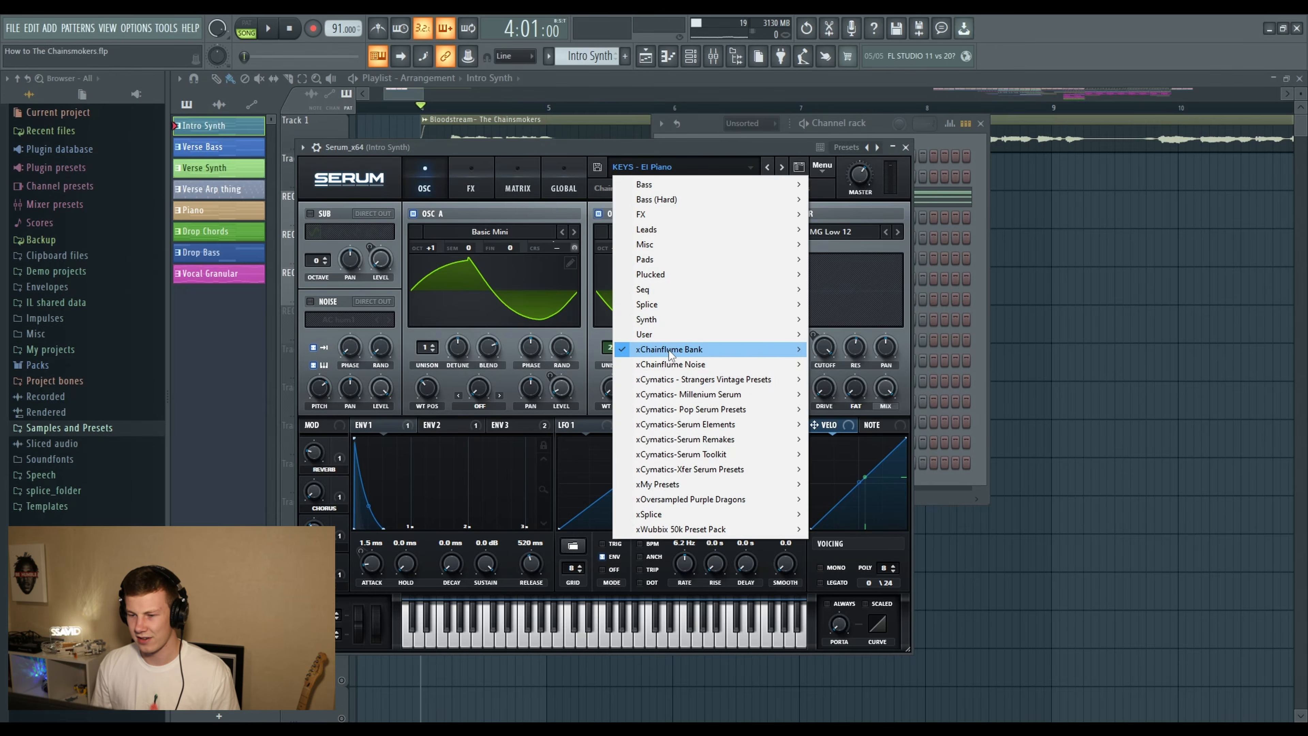
click(599, 148)
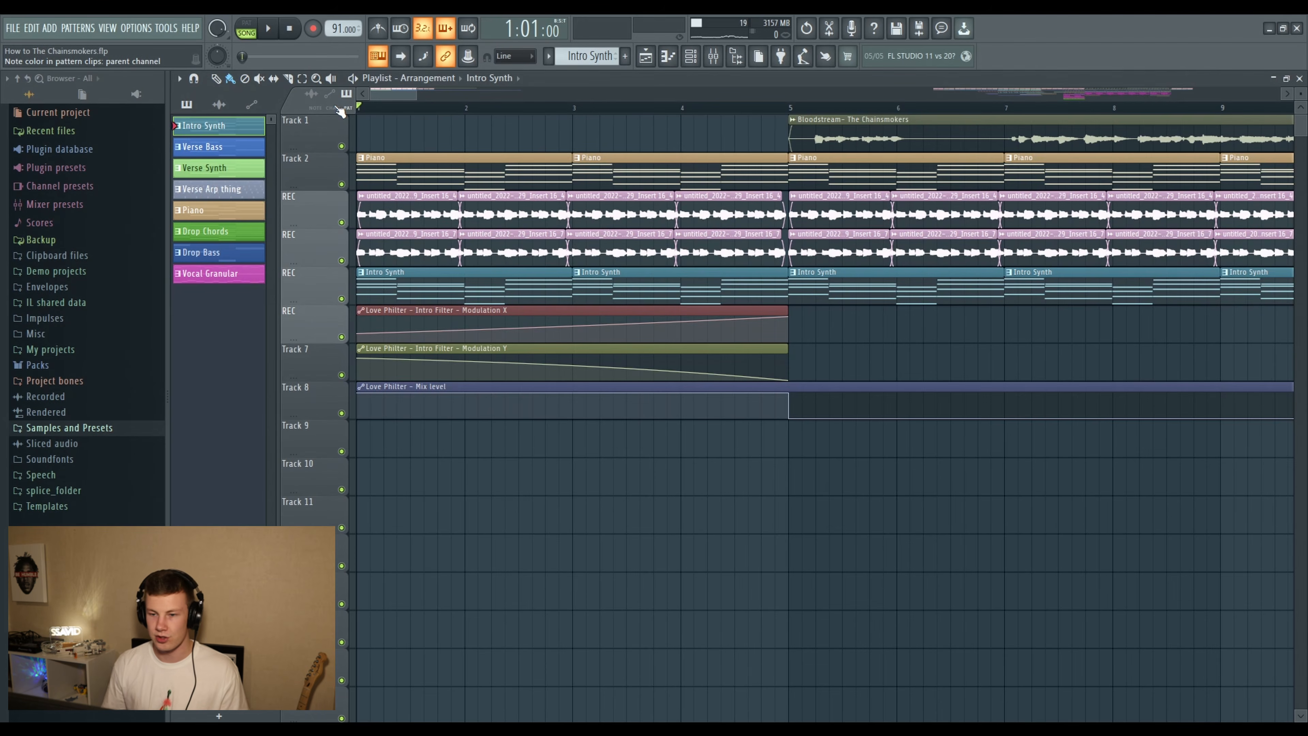
- Inspect the Fruity Love Philter effect and its preset list on the Intro Filter mixer track, and close the effect
scroll(385, 103, up, 3)
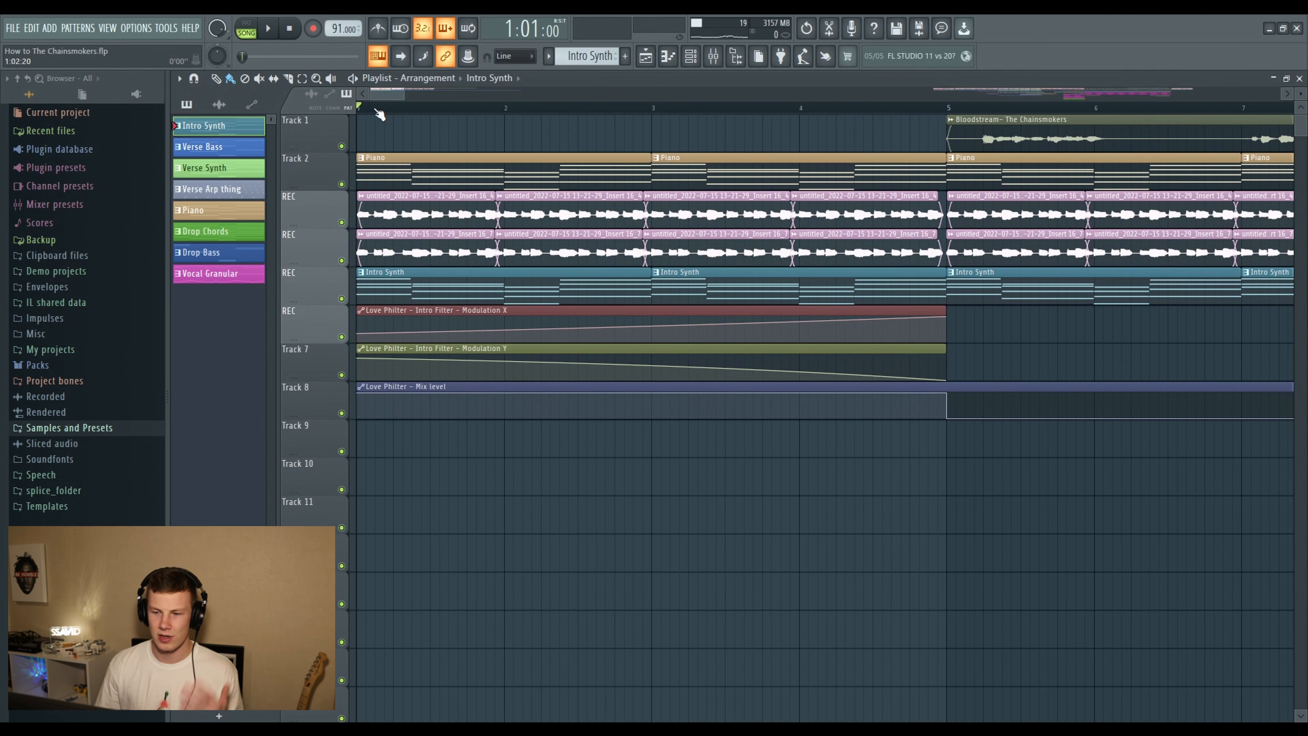
scroll(379, 111, down, 3)
click(715, 57)
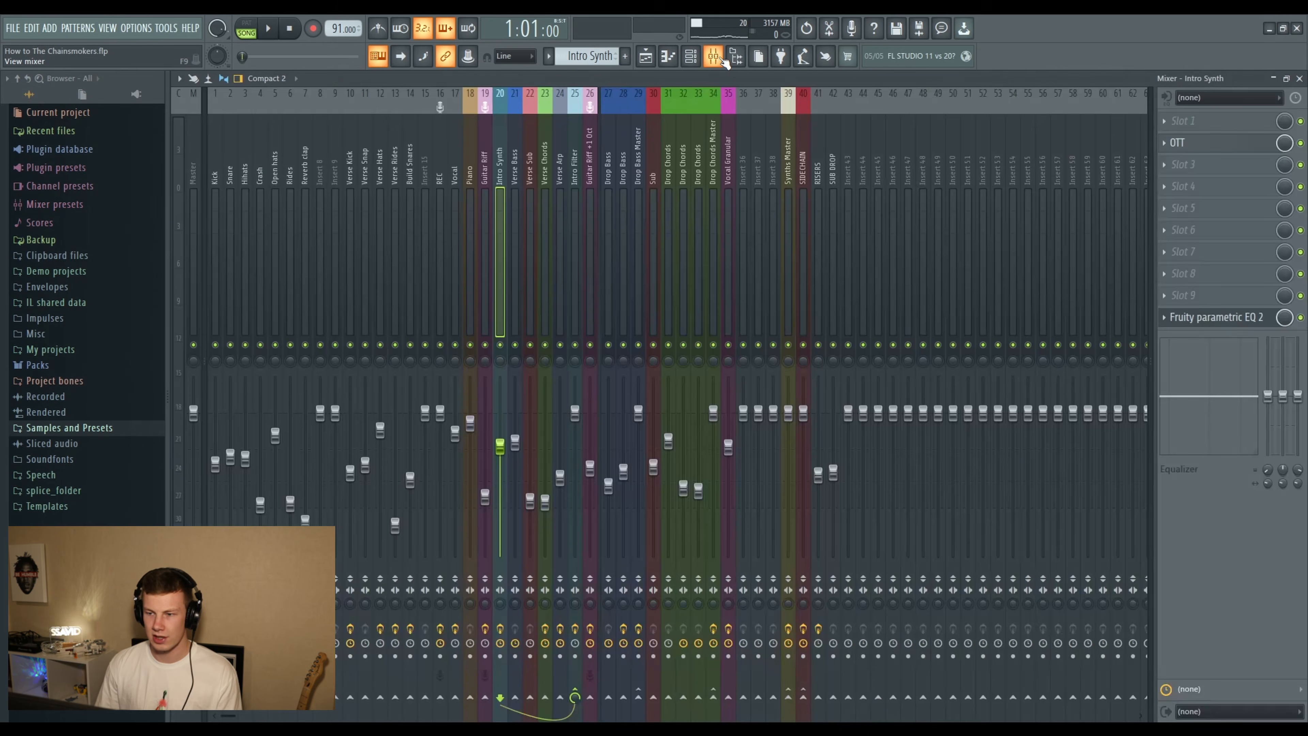
click(574, 166)
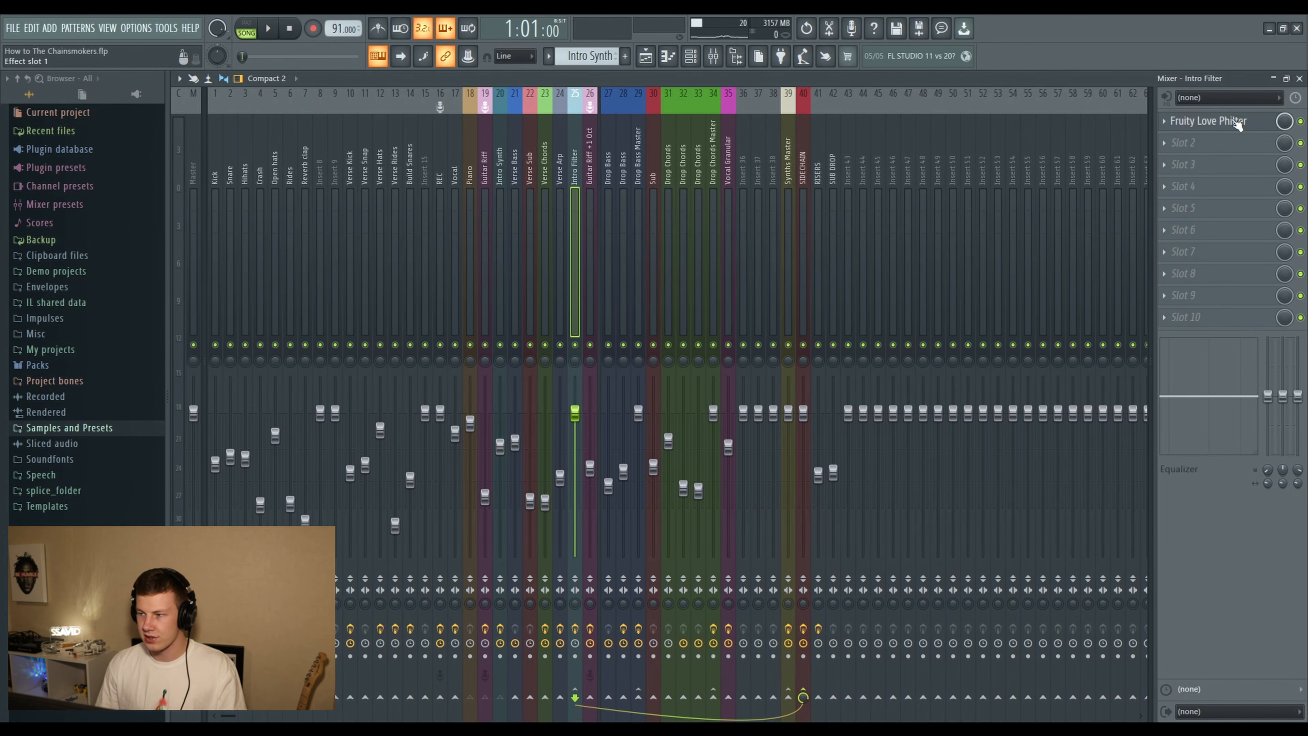
click(1236, 124)
click(703, 133)
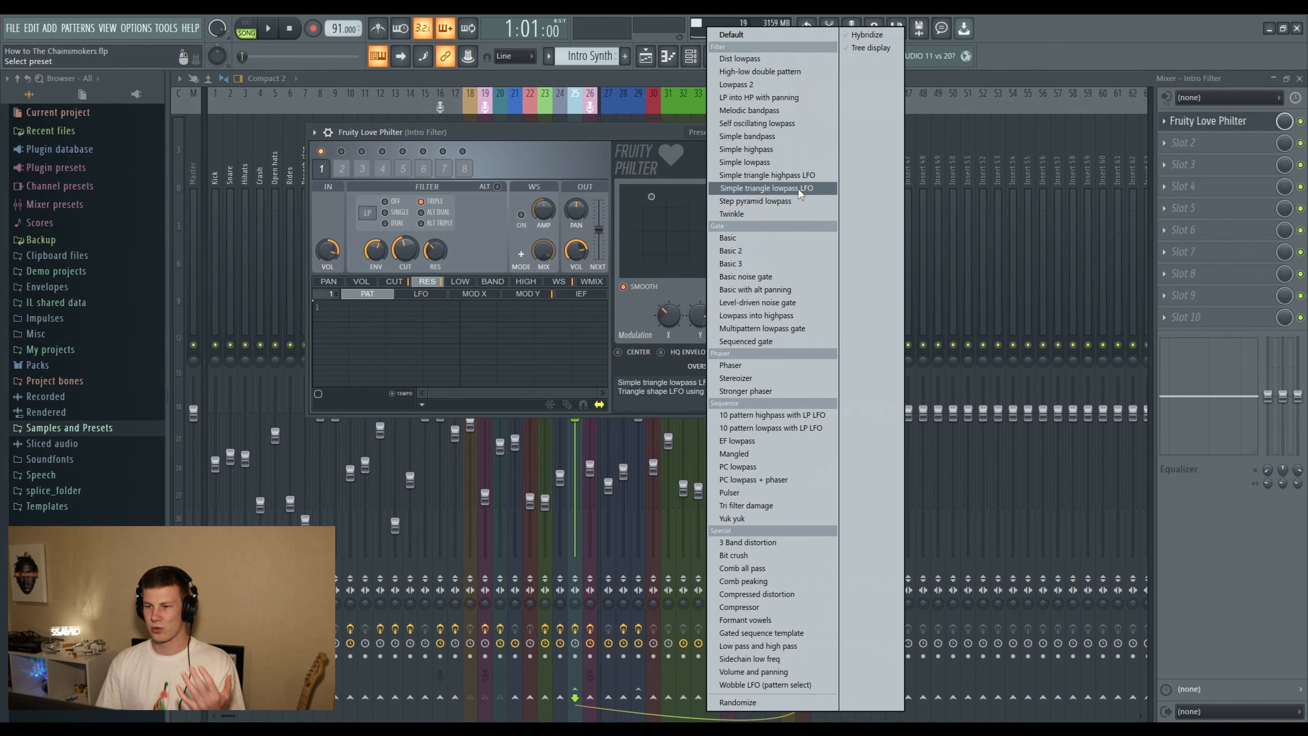
click(582, 130)
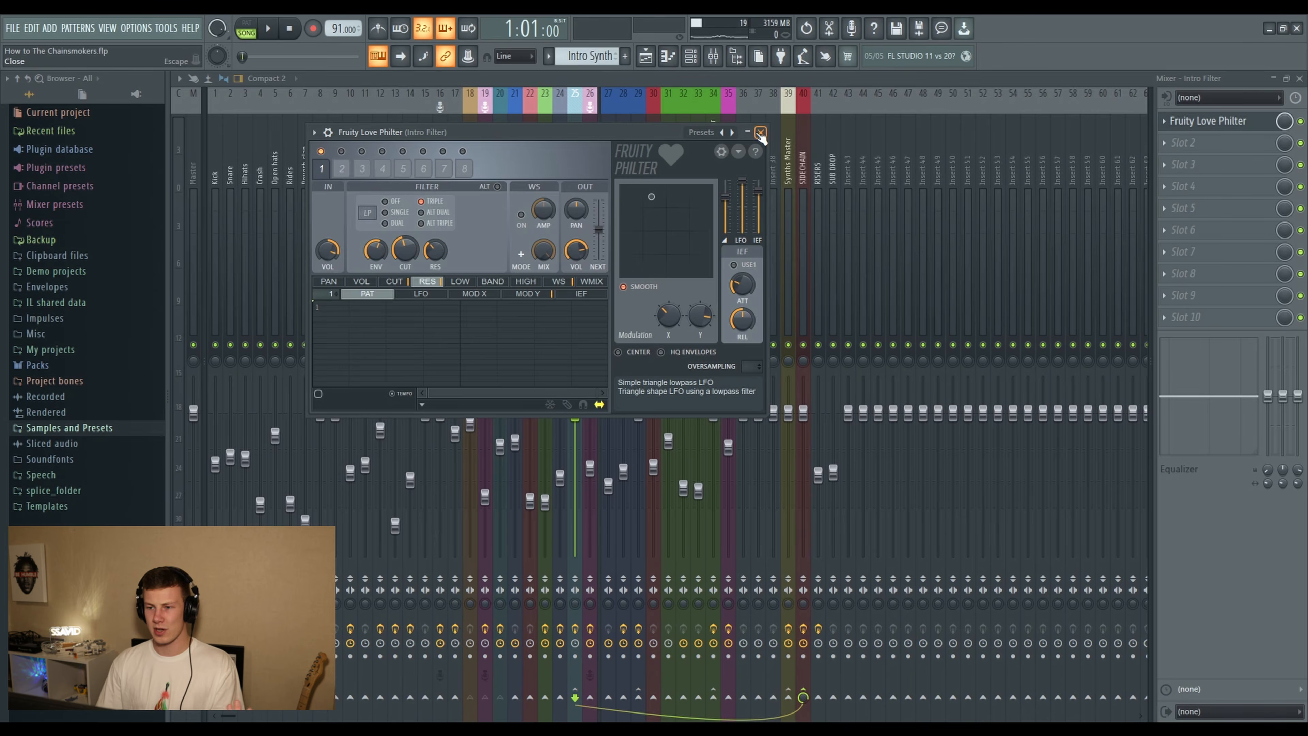
click(760, 133)
- Return to the playlist and play the filtered intro from bar 1
key(F5)
scroll(478, 301, up, 2)
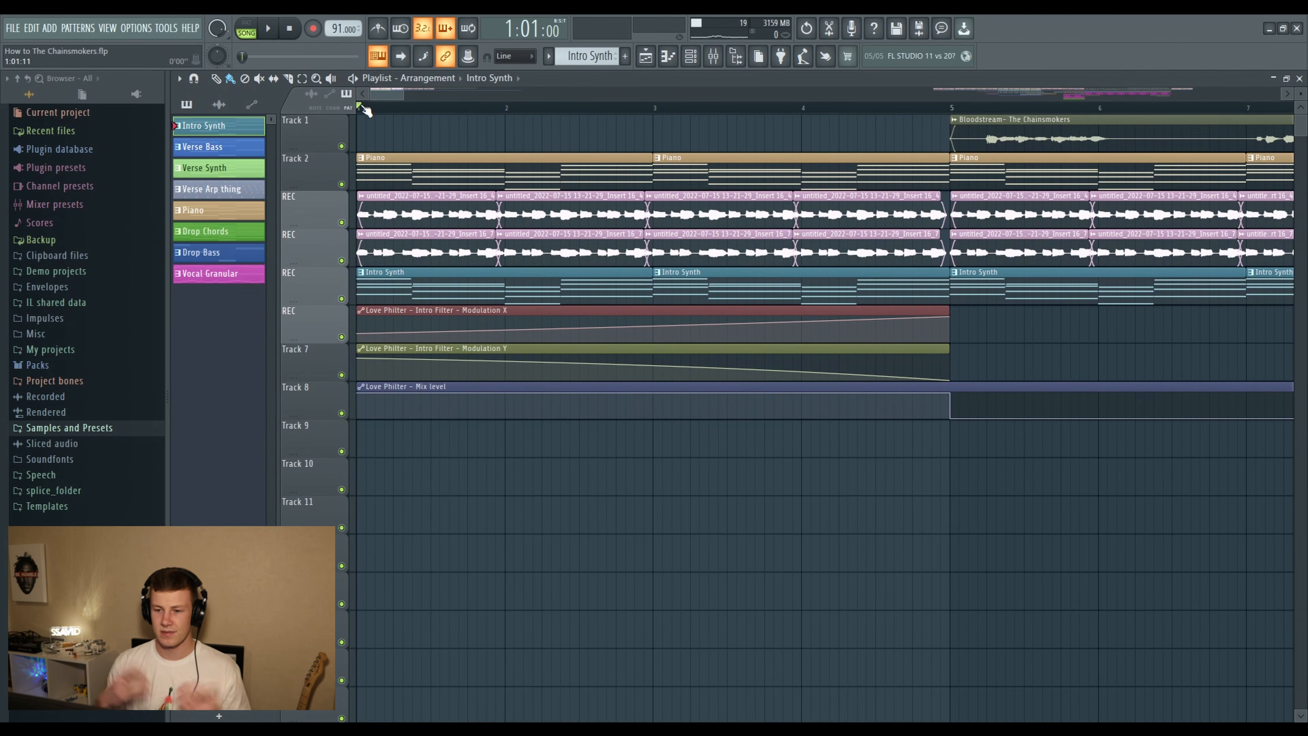
key(space)
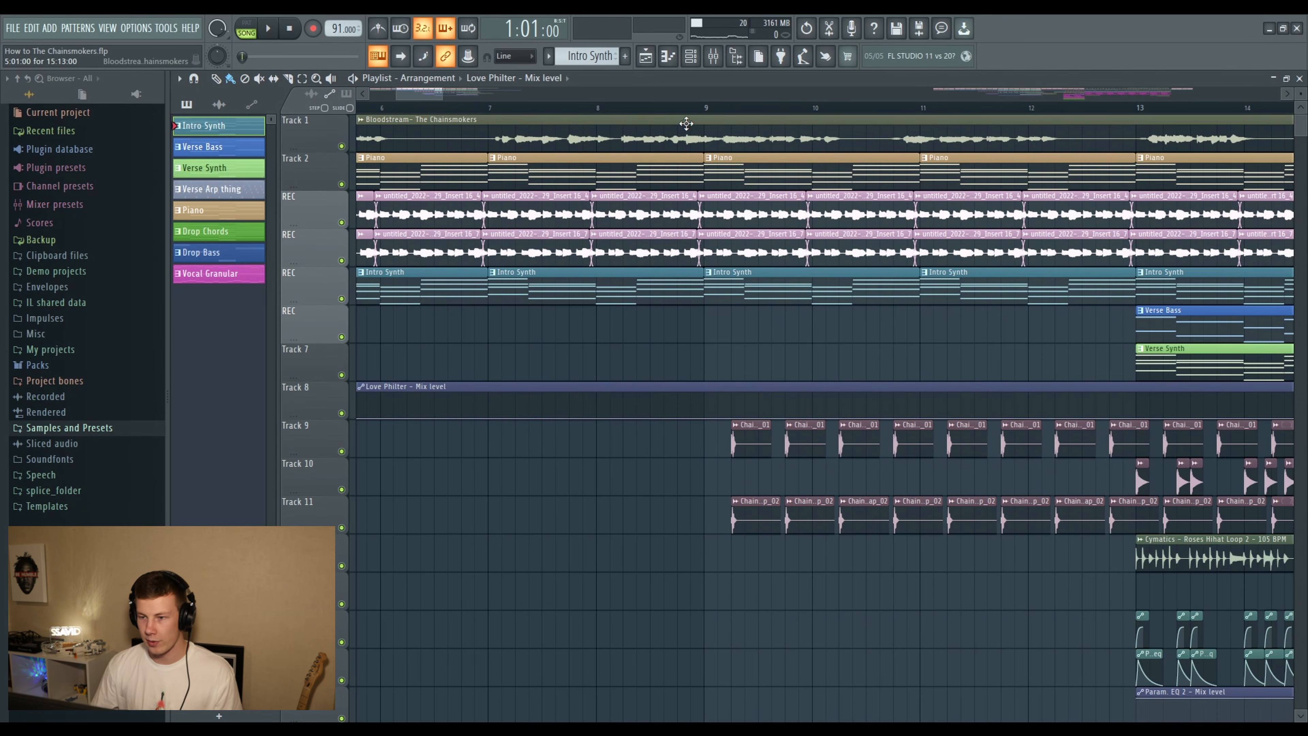
- Play the arrangement from beat 2 of bar 9 to hear the section where the snaps enter
scroll(690, 121, down, 1)
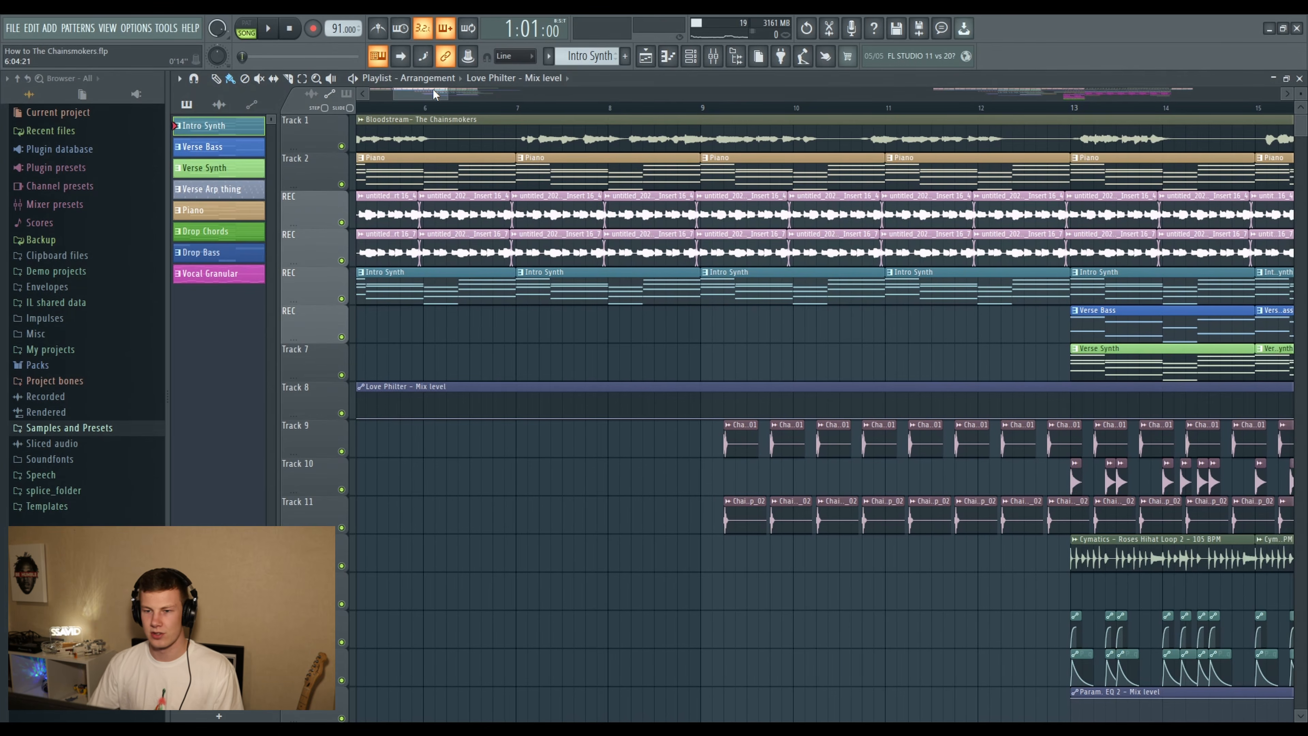
drag(434, 92, 438, 93)
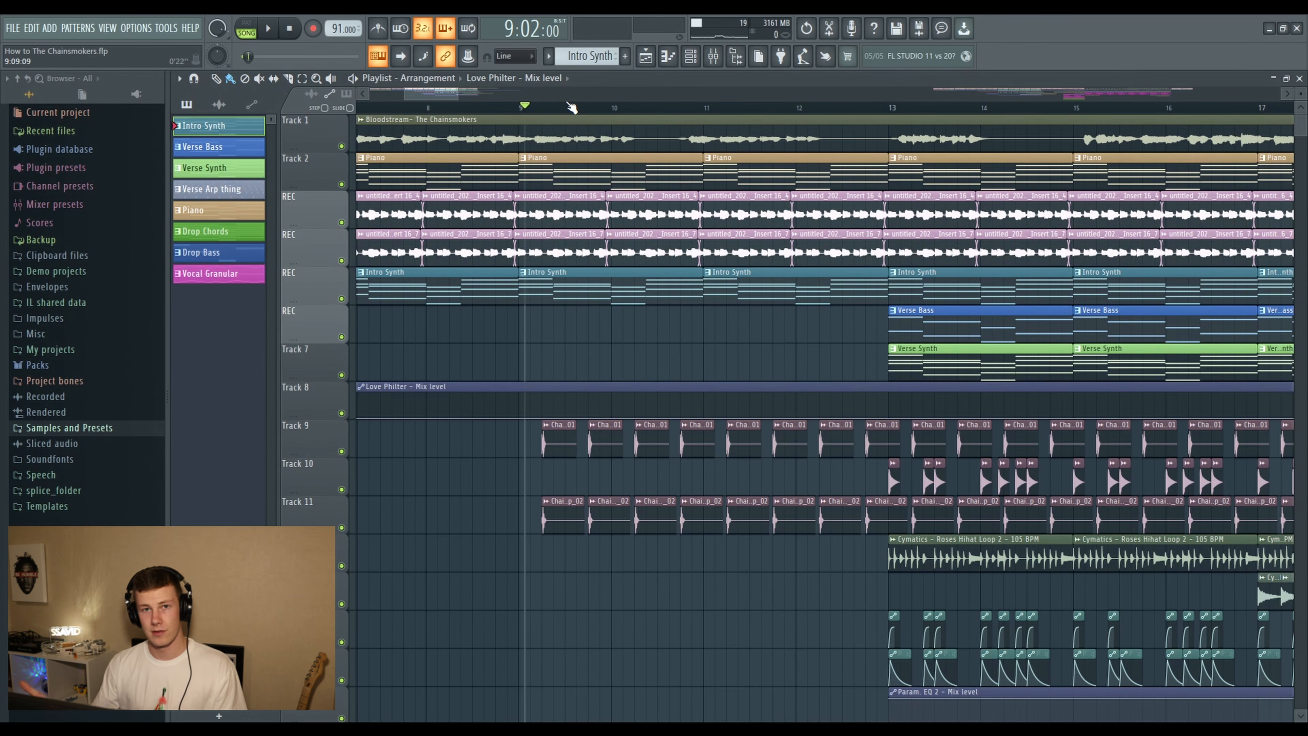
key(space)
scroll(685, 254, down, 1)
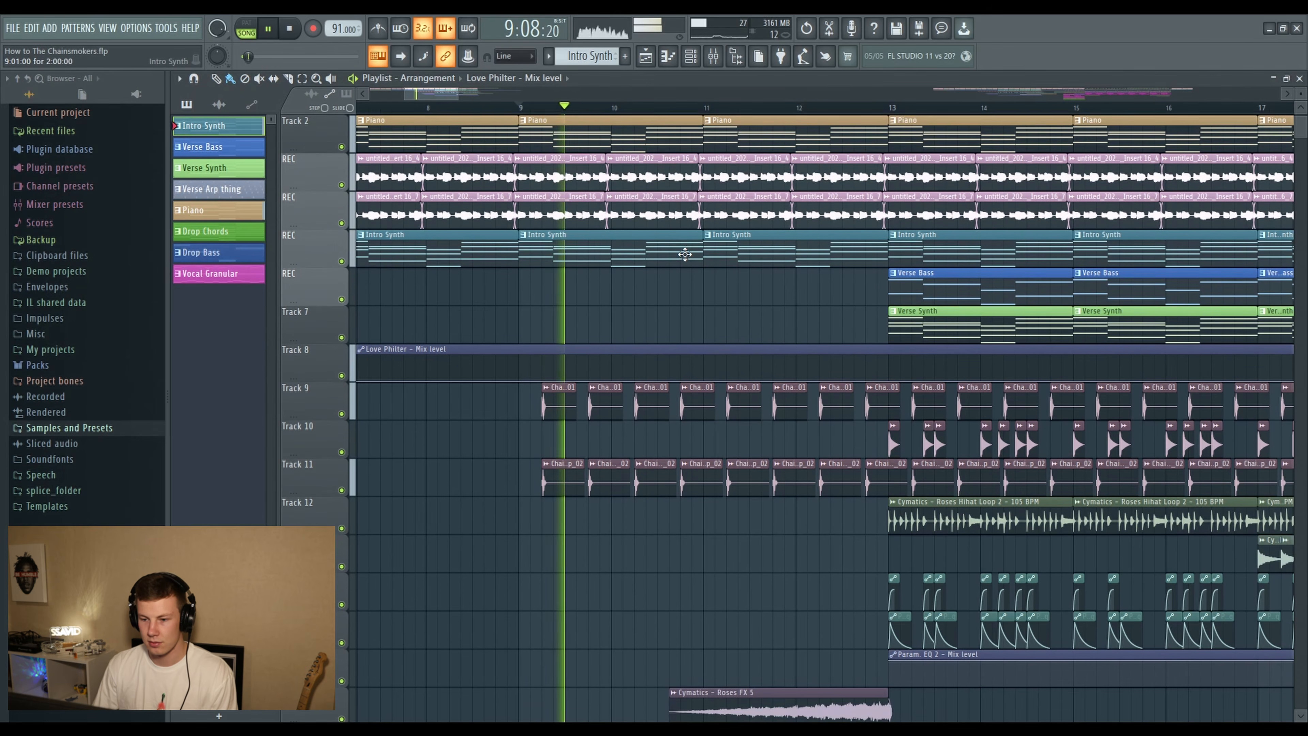
scroll(685, 254, down, 2)
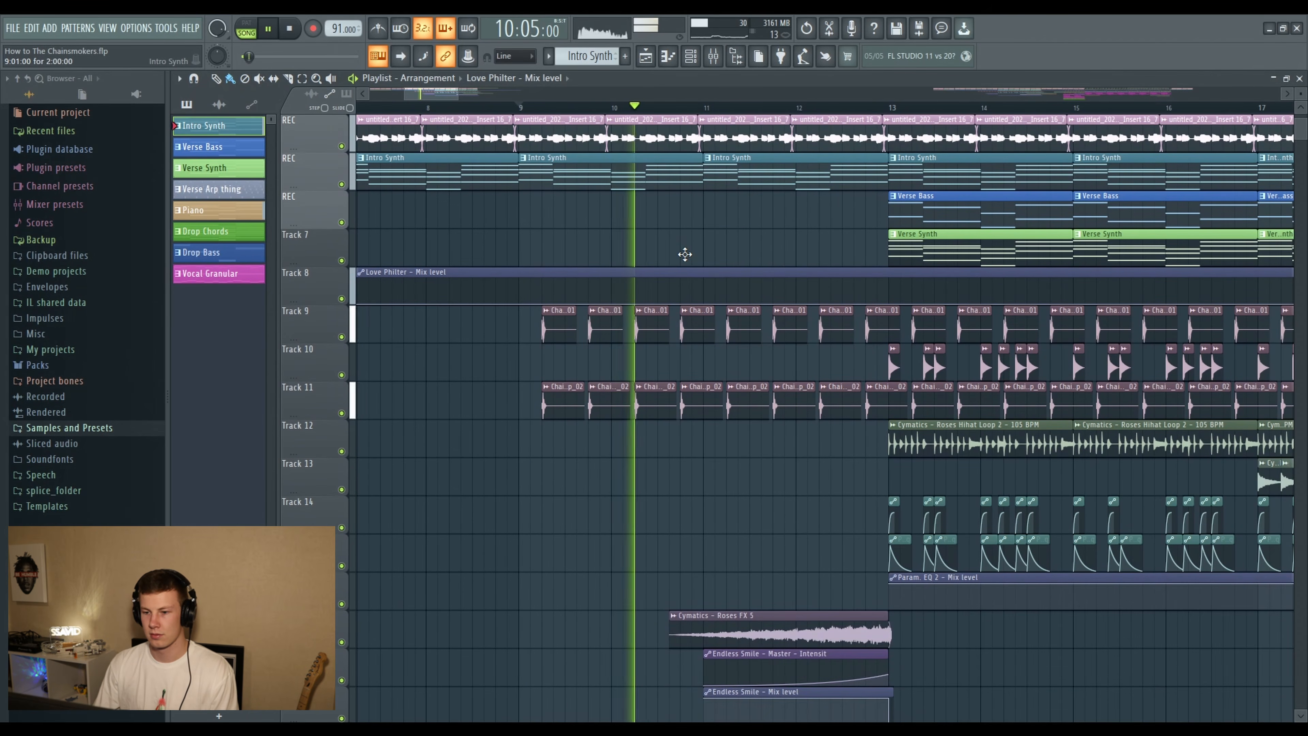
key(space)
- Select and audition the Chainflume _Snap_01 and Chainflume _Snap_02 samples on Tracks 9 and 11
ctrl+scroll(550, 116, up, 3)
scroll(546, 112, up, 2)
click(575, 318)
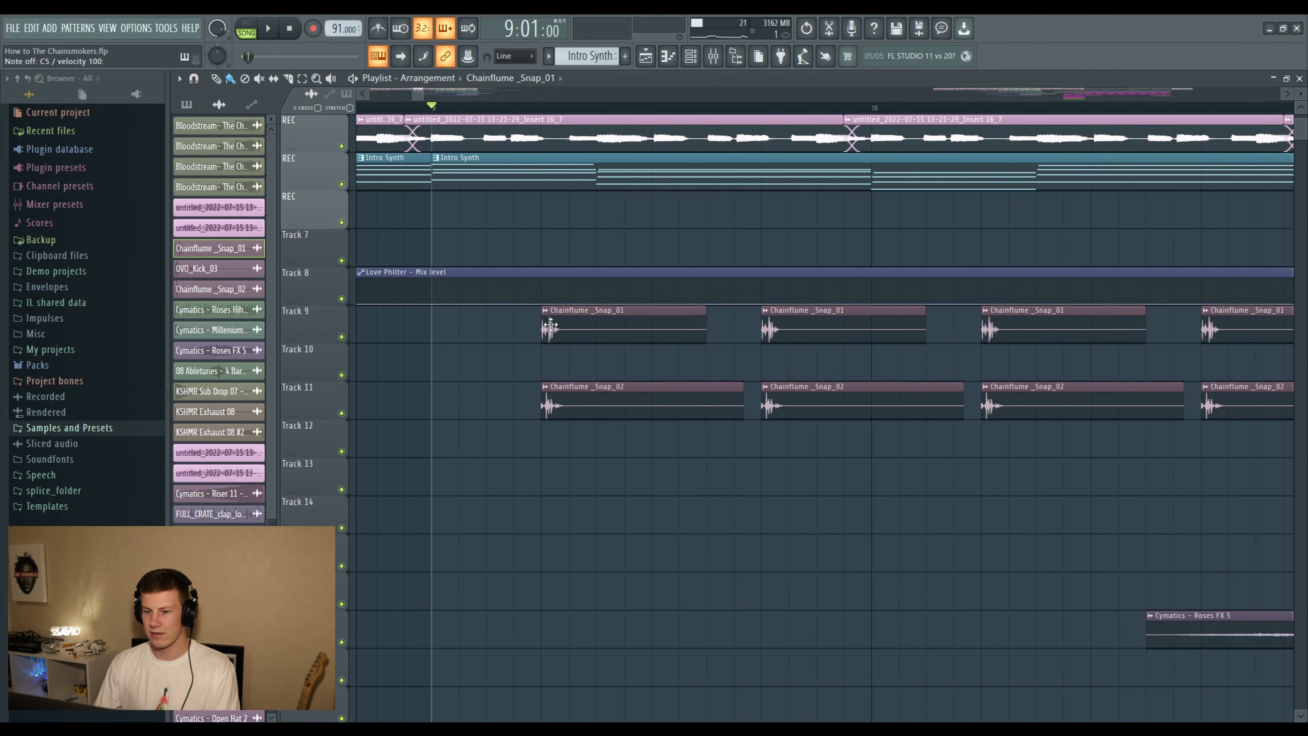
click(565, 399)
key(q)
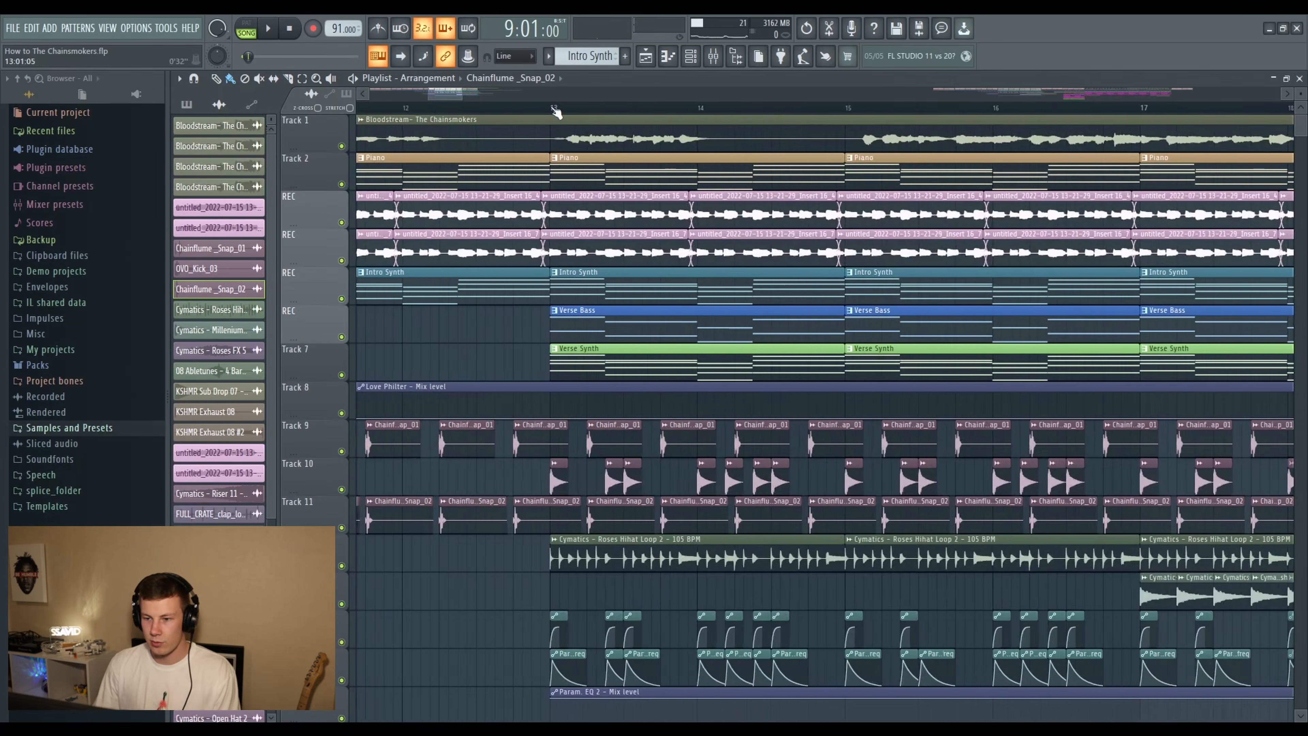
- Set the playback position to bar 13 and isolate the drums by leaving only Tracks 9, 10, 11 and 12 unmuted
scroll(655, 225, down, 5)
scroll(655, 225, up, 5)
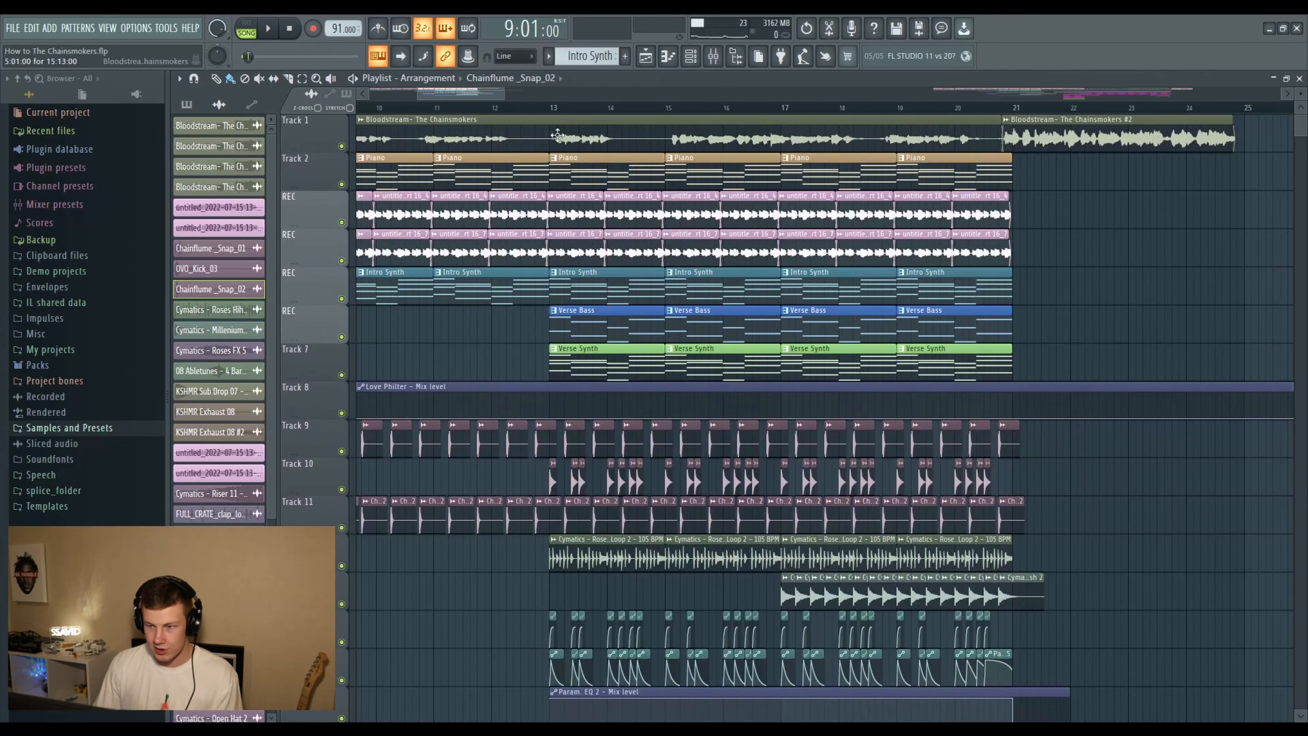
scroll(558, 136, up, 3)
scroll(559, 126, down, 2)
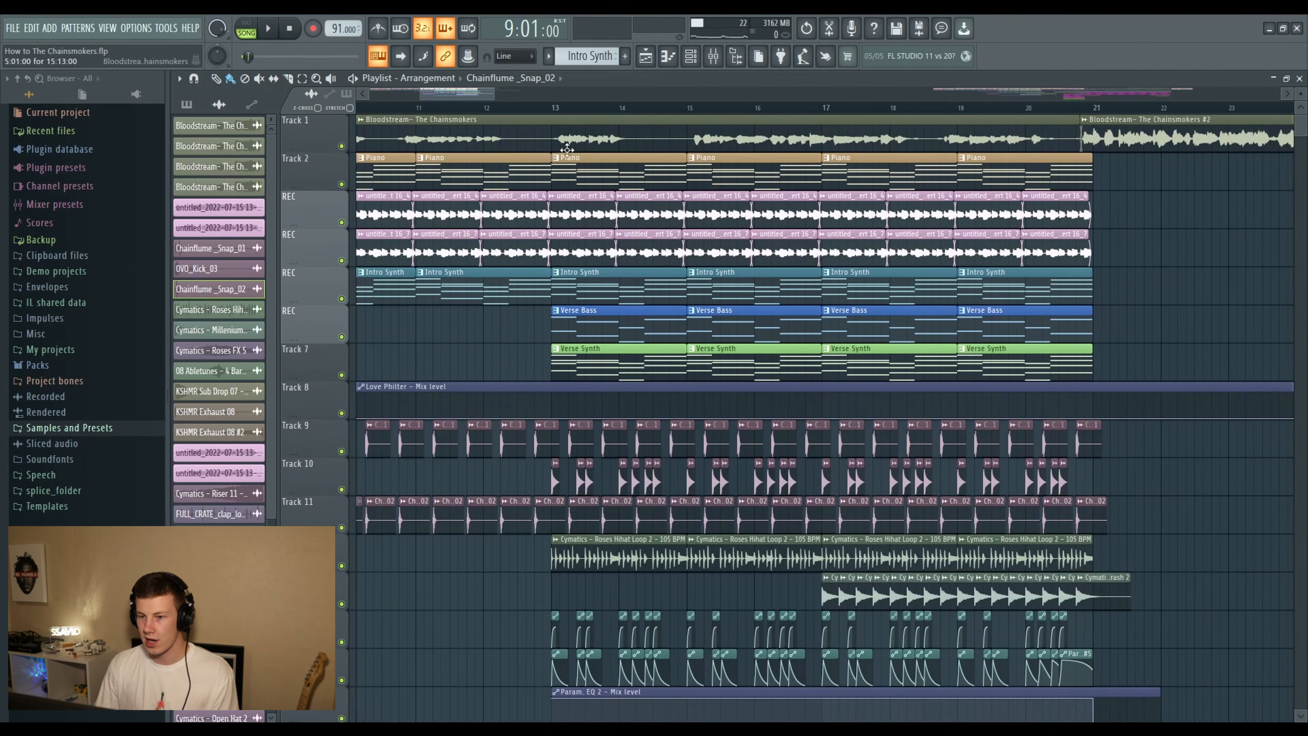
scroll(628, 281, down, 2)
scroll(638, 277, up, 2)
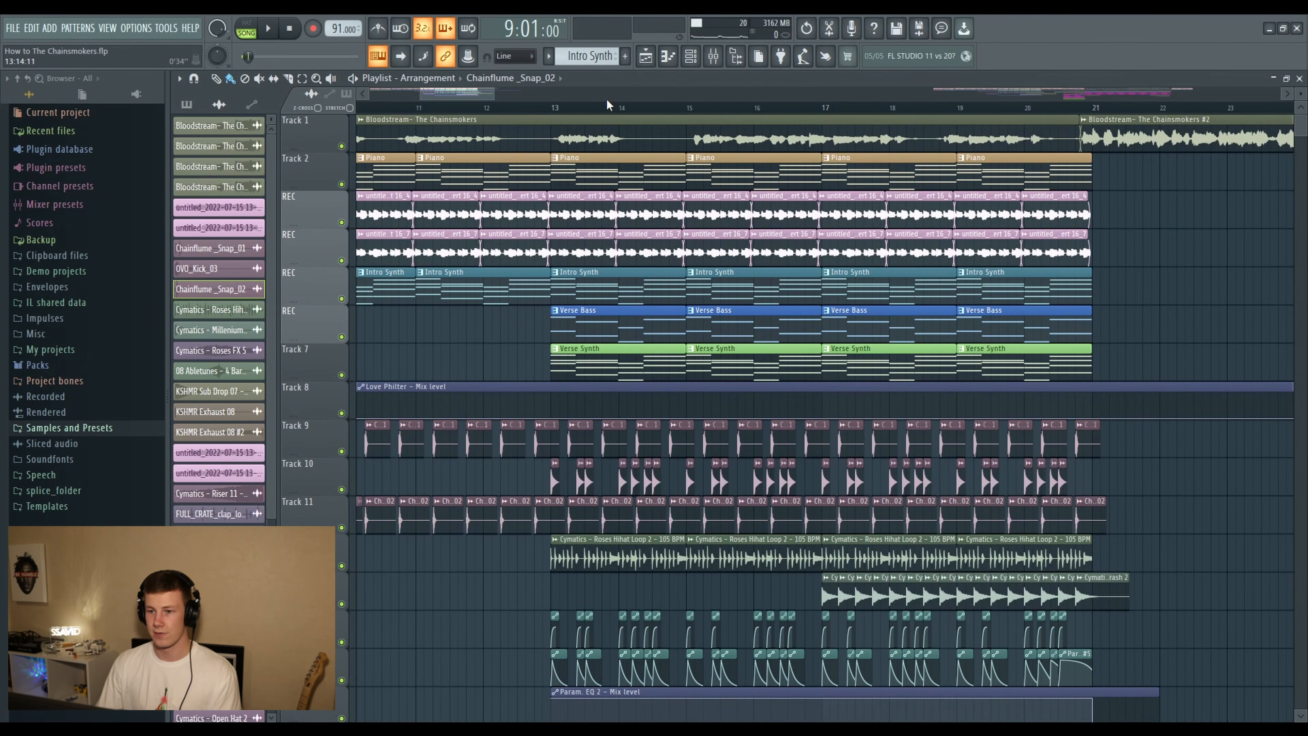
scroll(607, 104, up, 2)
scroll(452, 114, down, 3)
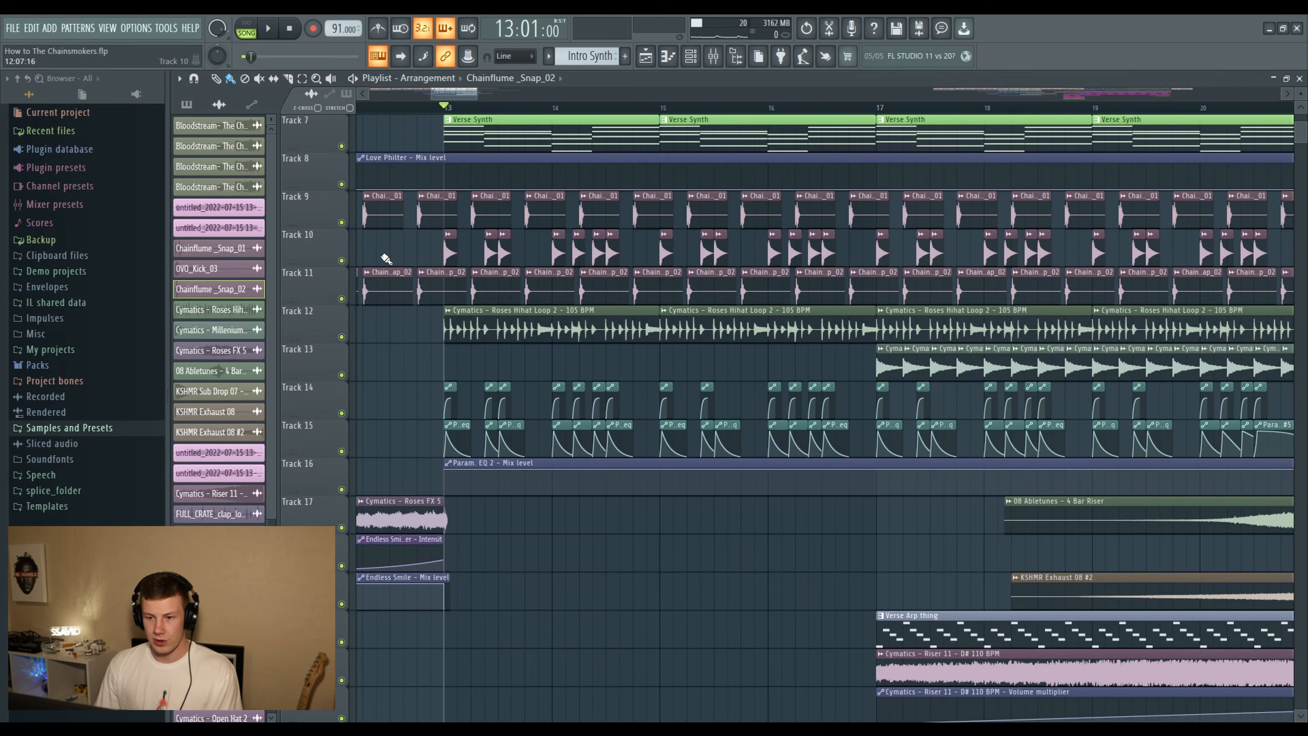
right_click(341, 260)
click(342, 223)
click(343, 299)
click(343, 337)
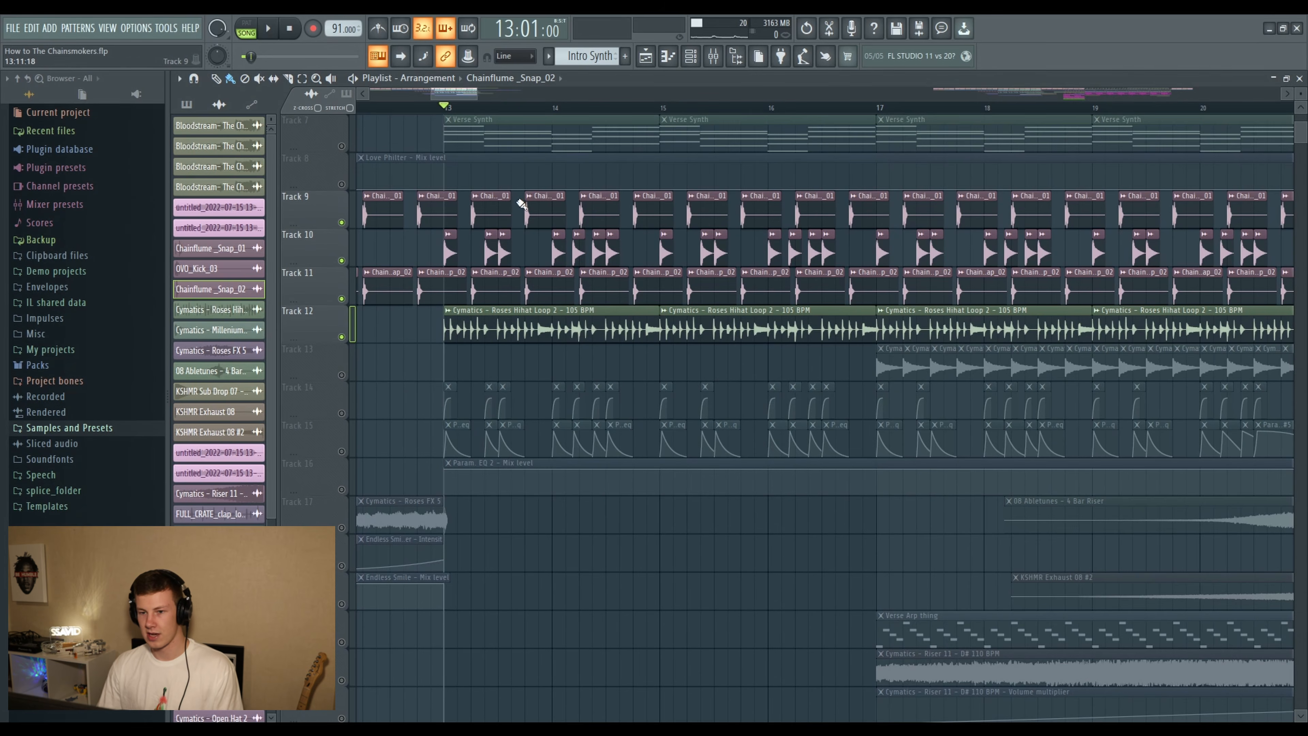
- Audition the OVO_Kick_03 sample from Track 10 and select the Cymatics Roses Hihat Loop 2 clip on Track 12
scroll(521, 204, up, 2)
click(449, 319)
click(258, 268)
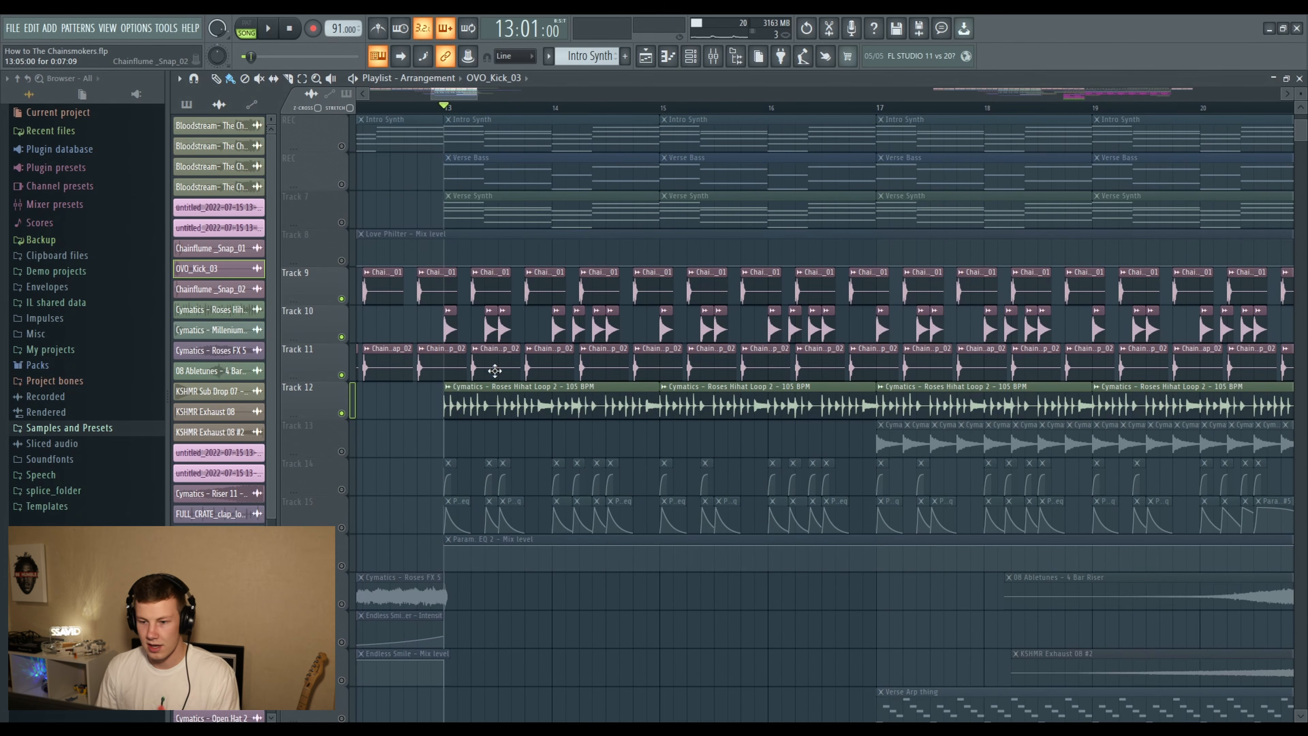
click(490, 413)
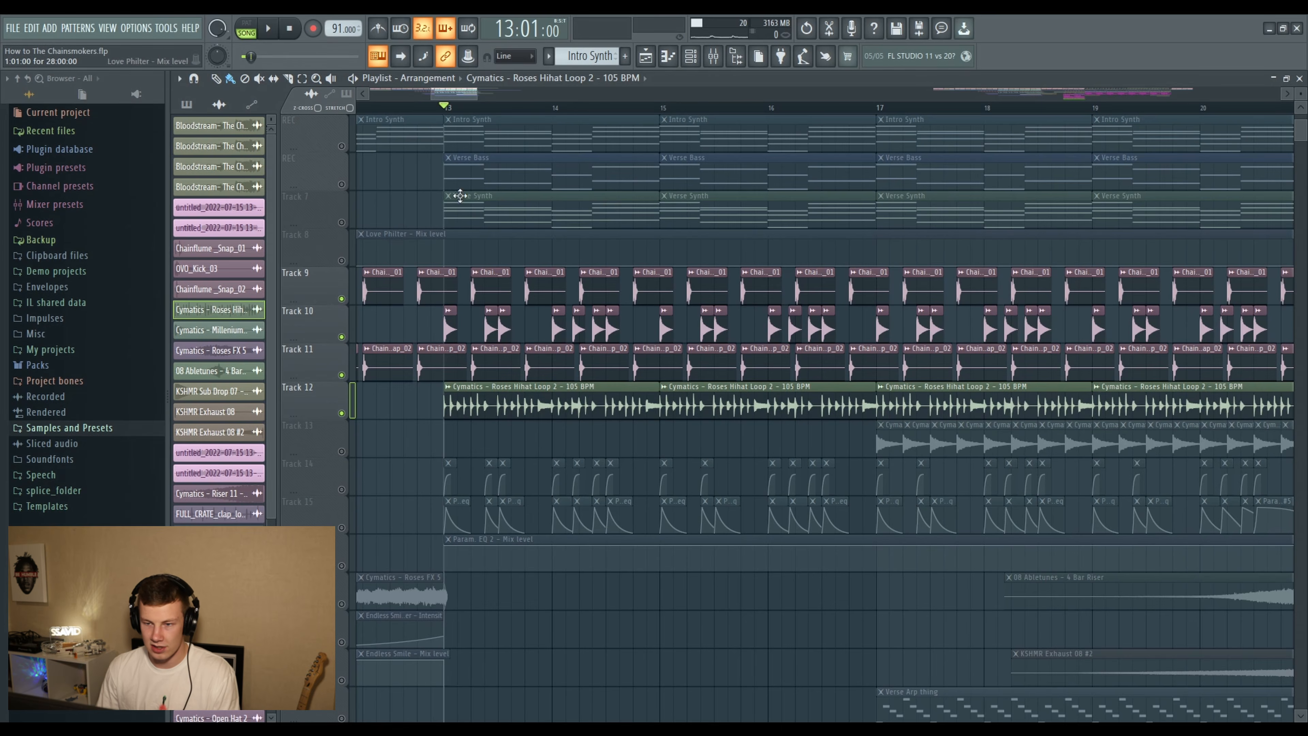
- Solo Track 12 to play the Roses hi-hat loop from bar 13, and re-enable Tracks 9, 10 and 11
right_click(341, 413)
key(space)
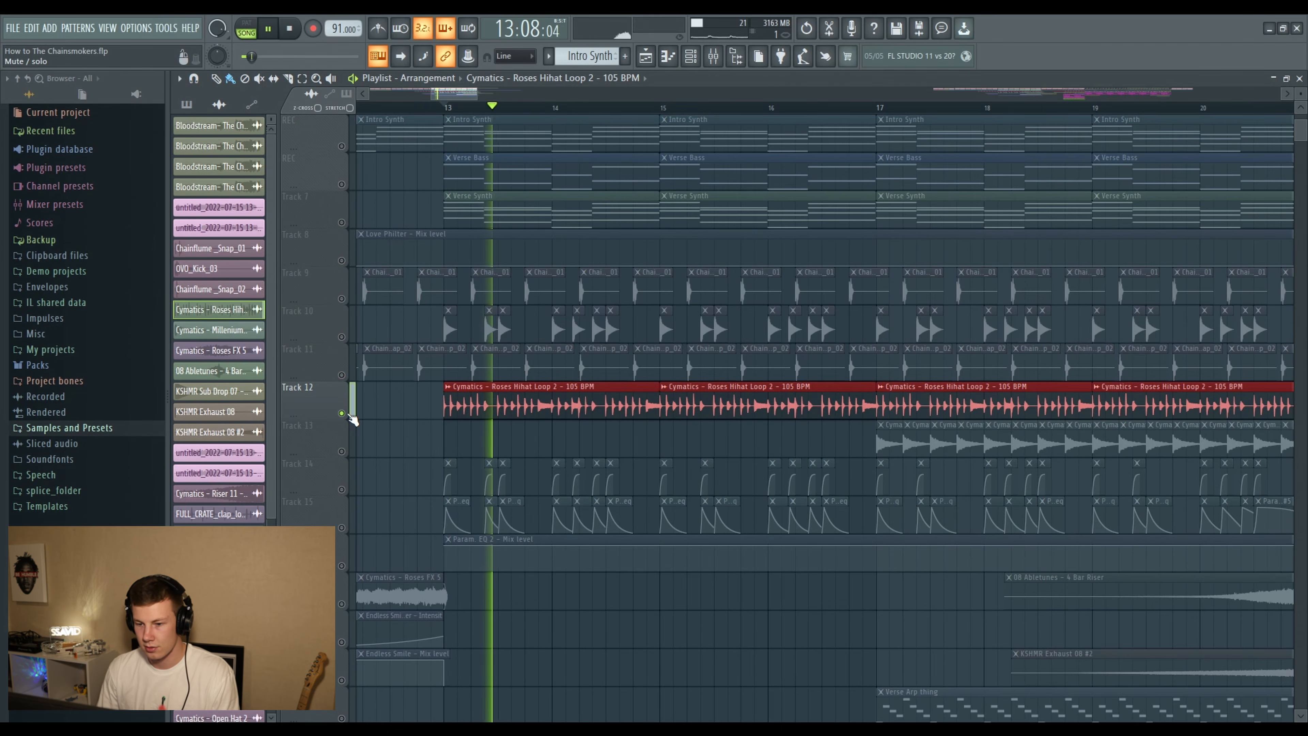
drag(352, 382, 352, 278)
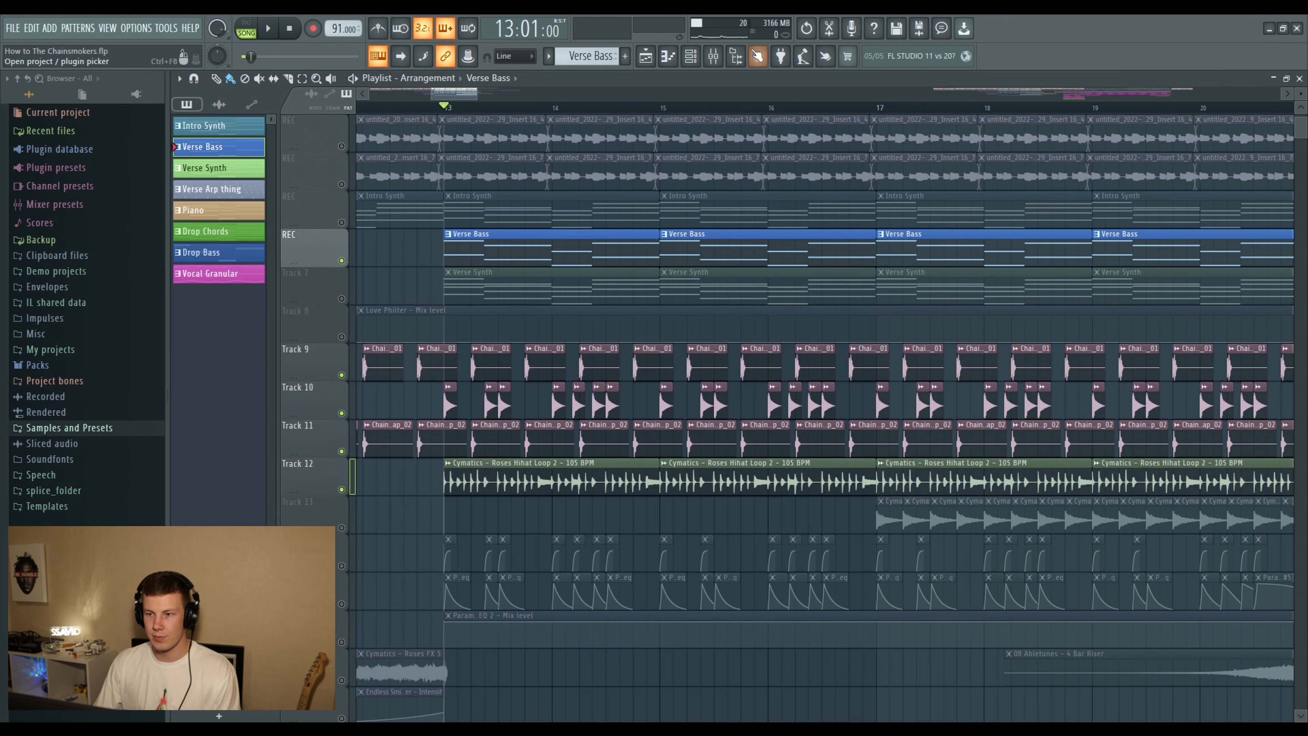
- Inspect and audition the Serum_x64 #2 and 3x Osc instruments used for the Verse Bass, closing each plugin window
click(690, 56)
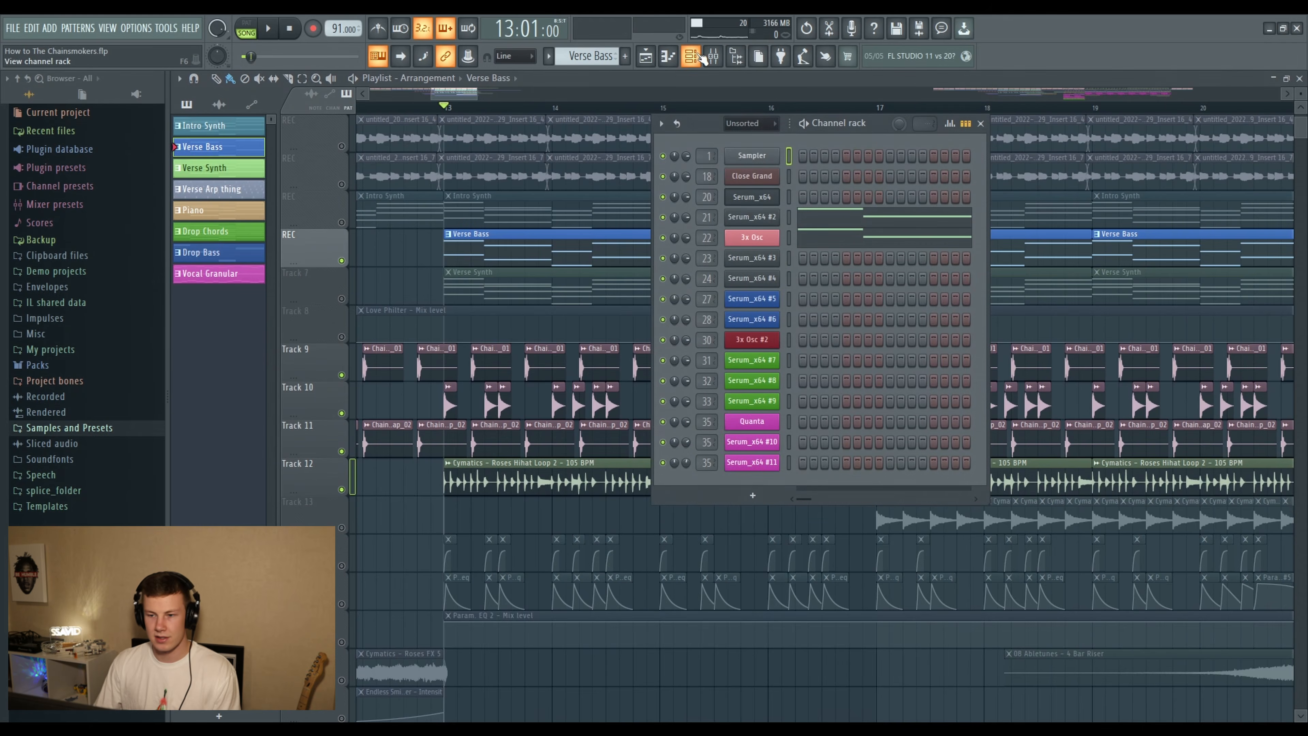
click(771, 220)
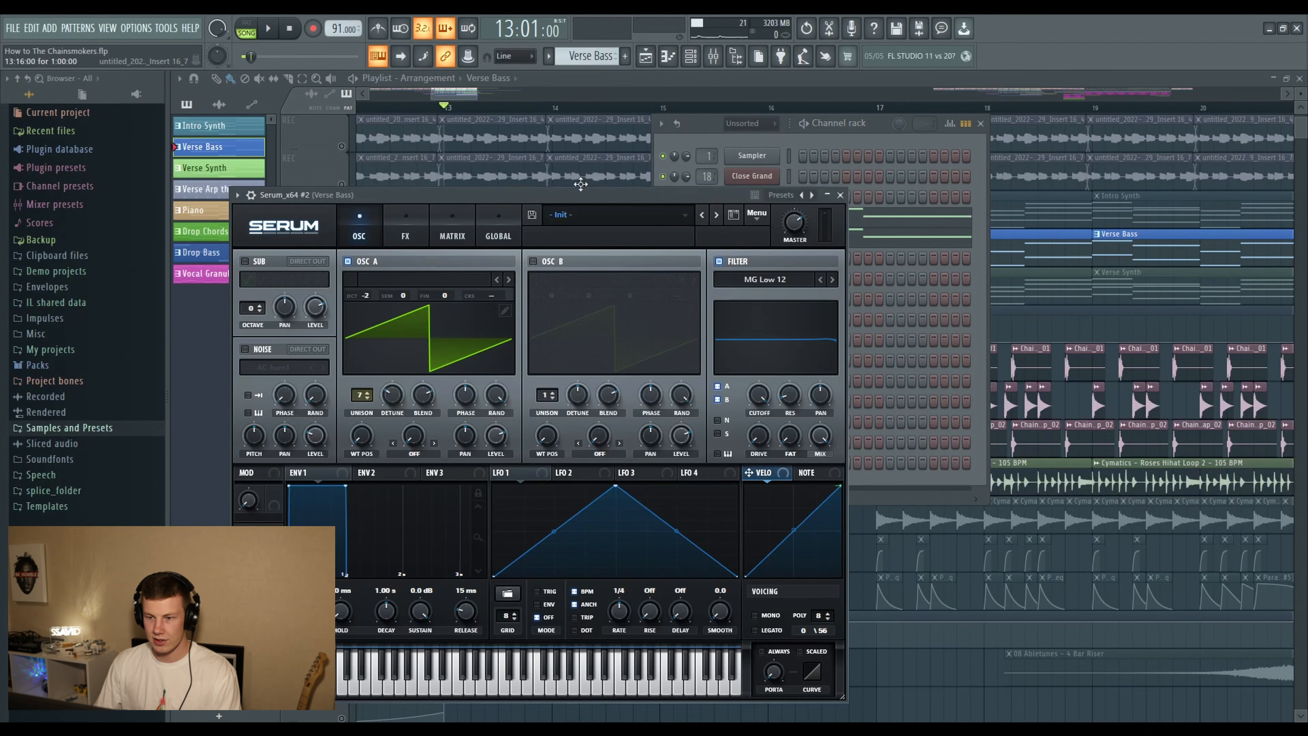
drag(587, 200, 598, 161)
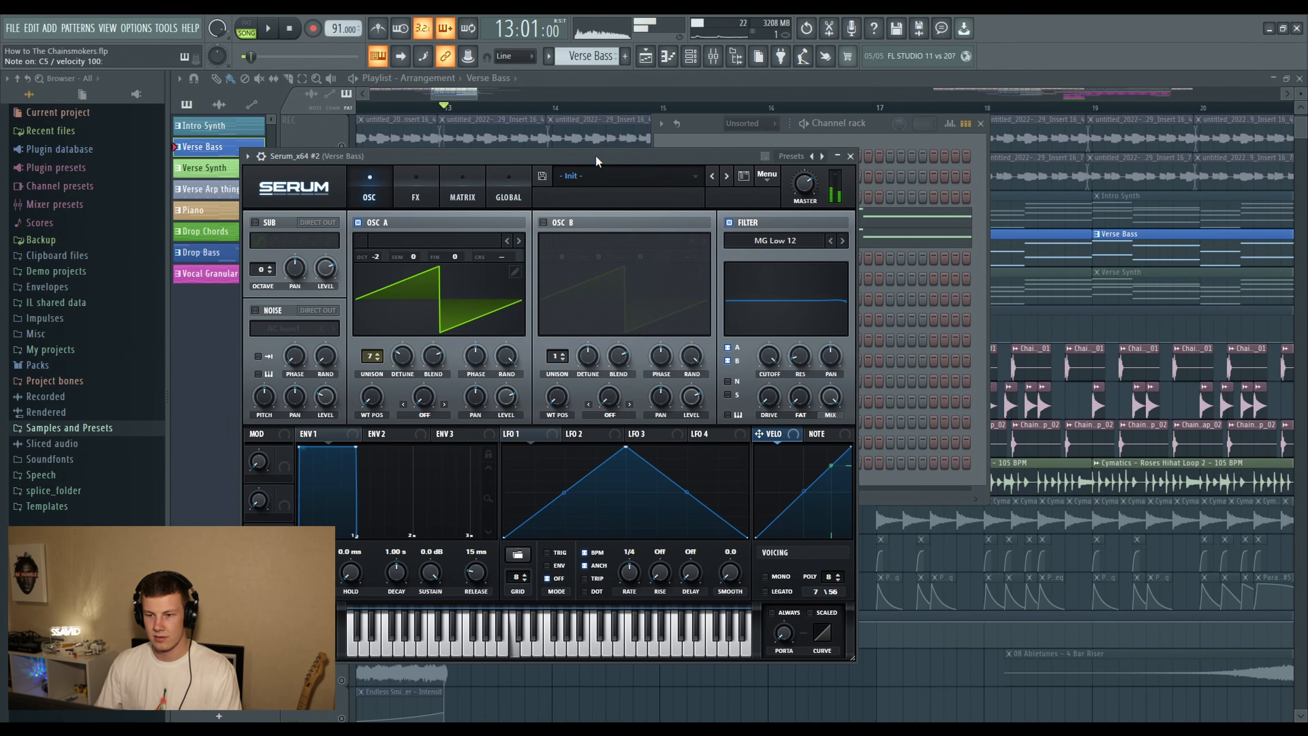
click(850, 156)
click(752, 237)
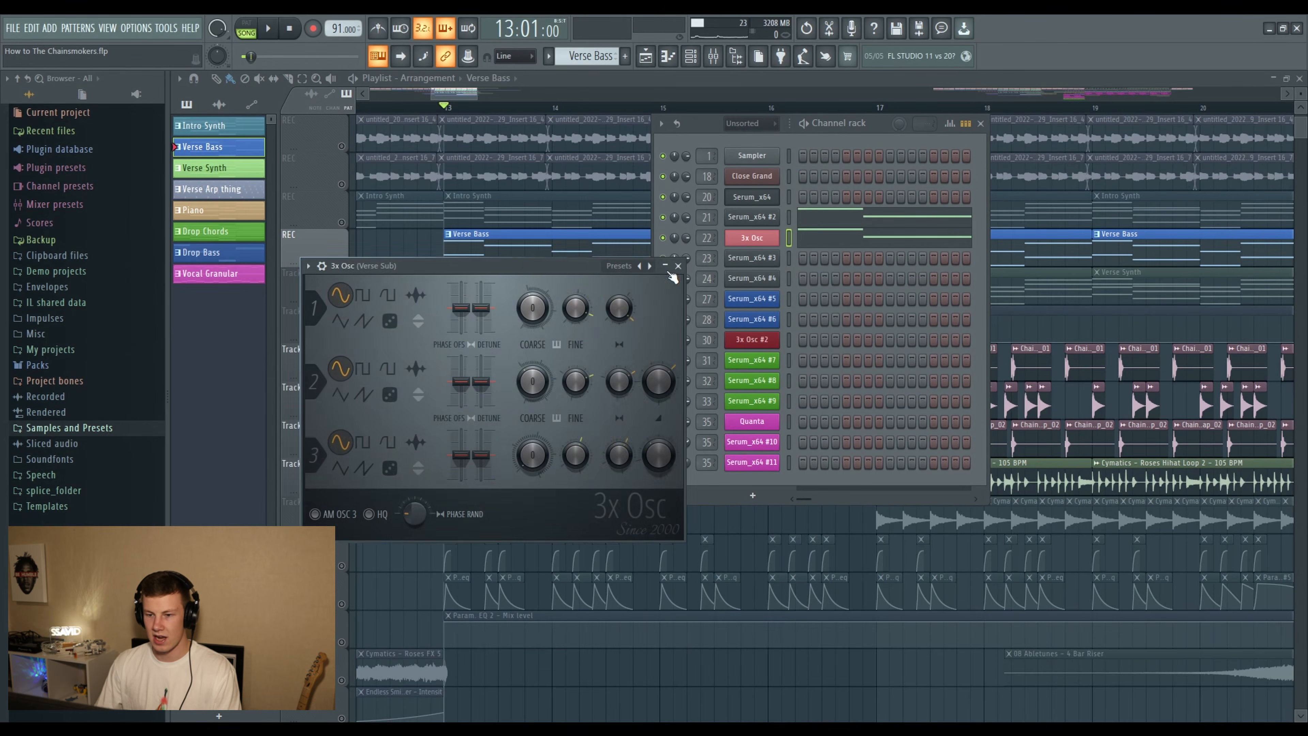
drag(528, 264, 560, 247)
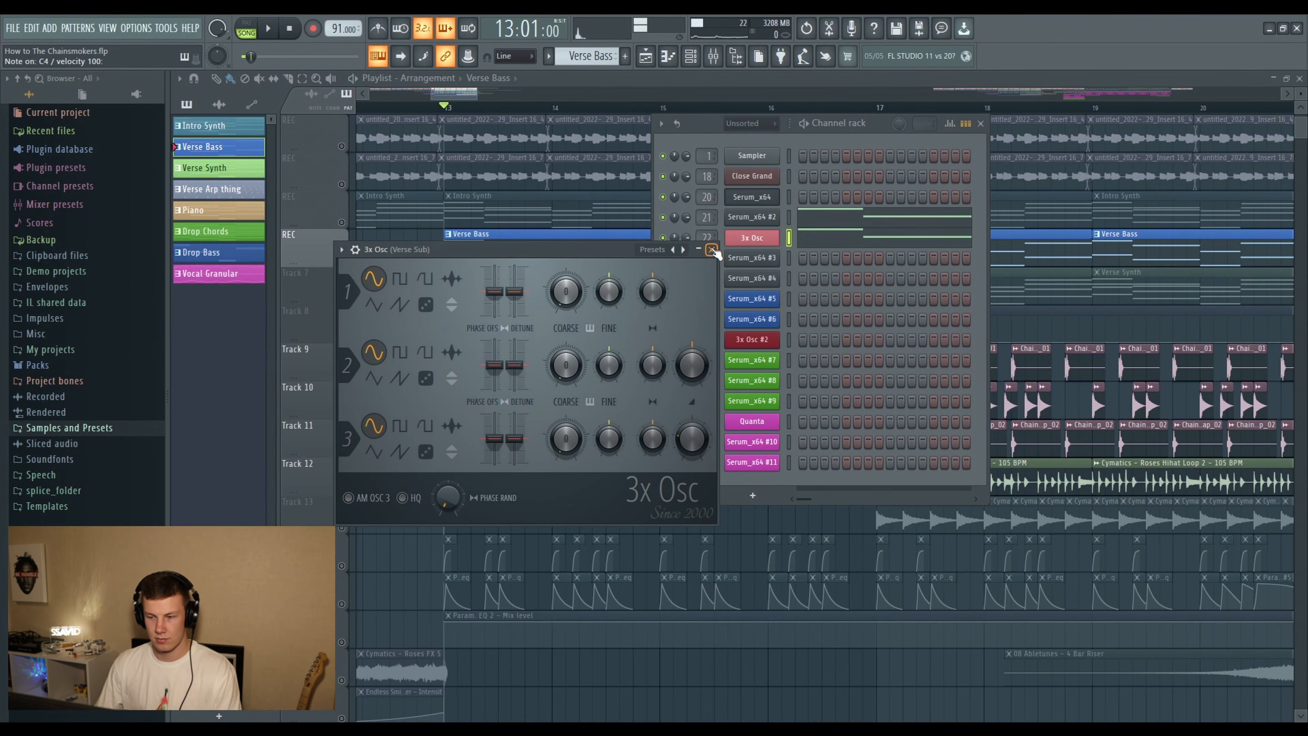
click(711, 249)
- Examine the Verse Bass notes in the piano roll, from bar 1 to bar 3, and return to the playlist
double_click(475, 263)
scroll(362, 103, down, 3)
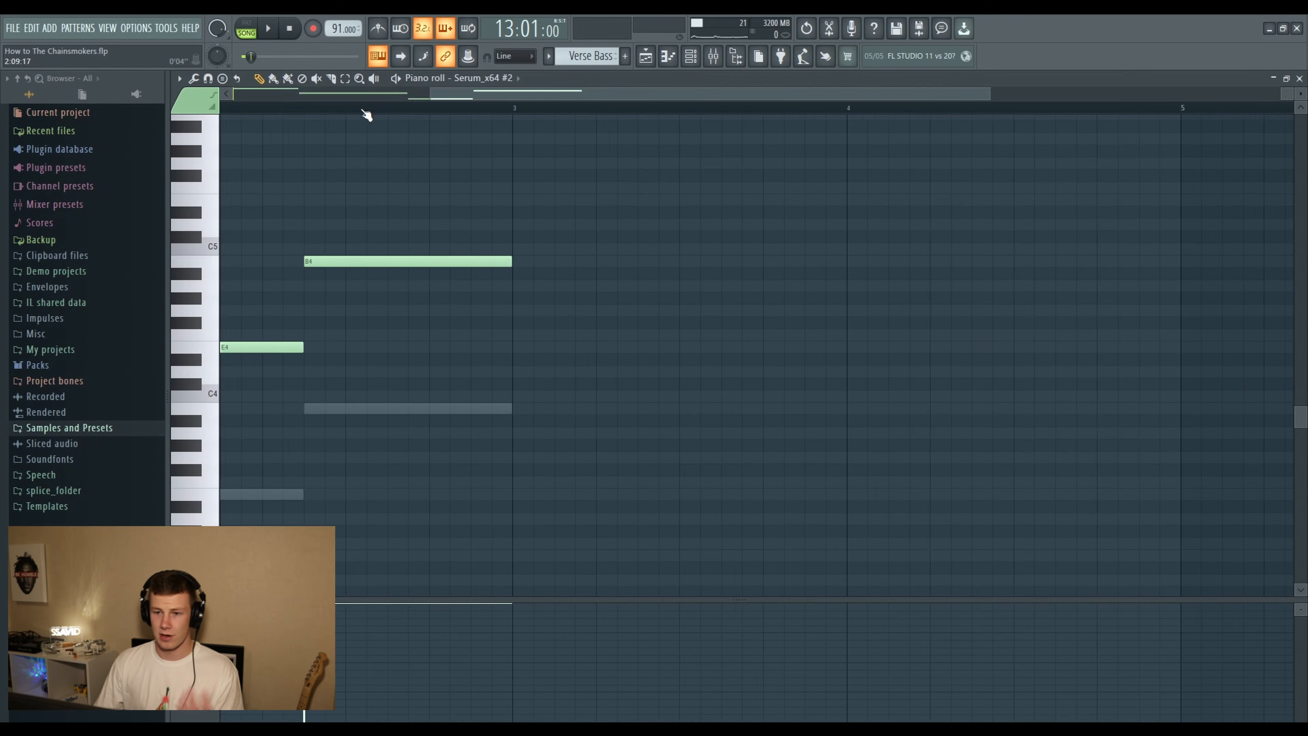
scroll(363, 114, down, 2)
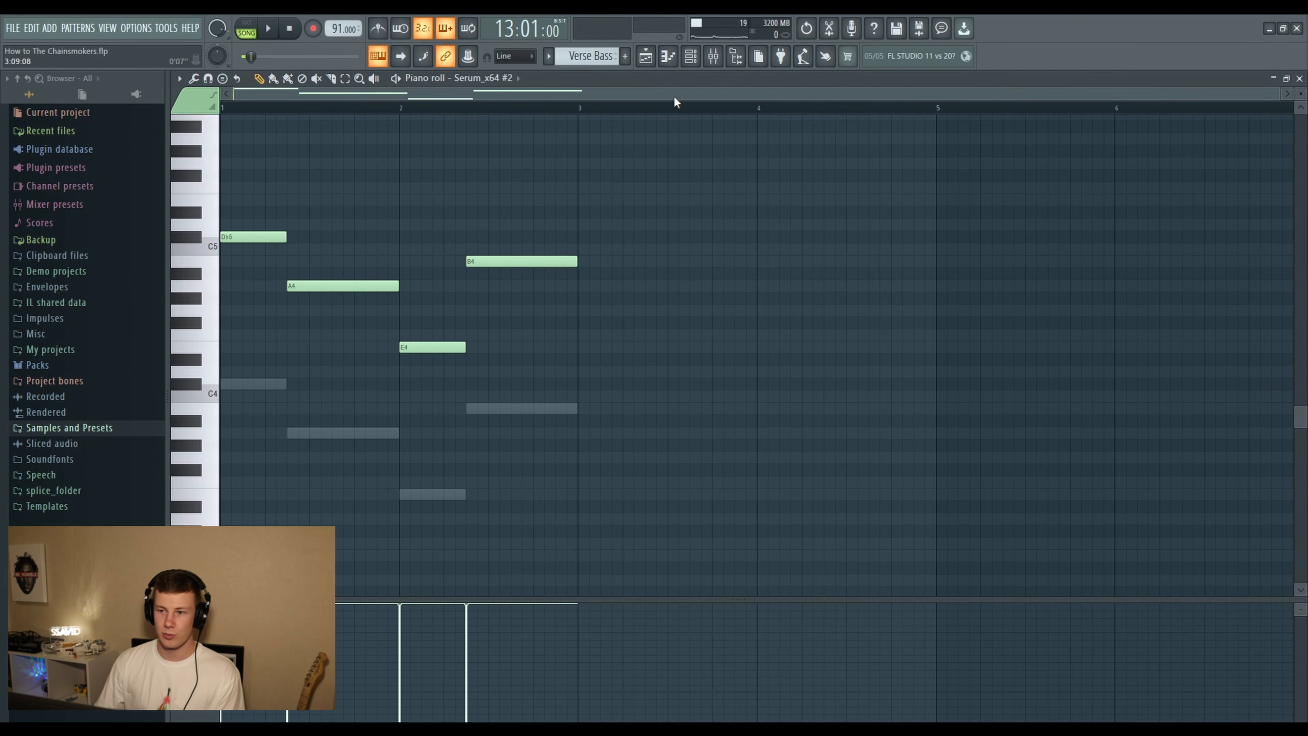
click(654, 57)
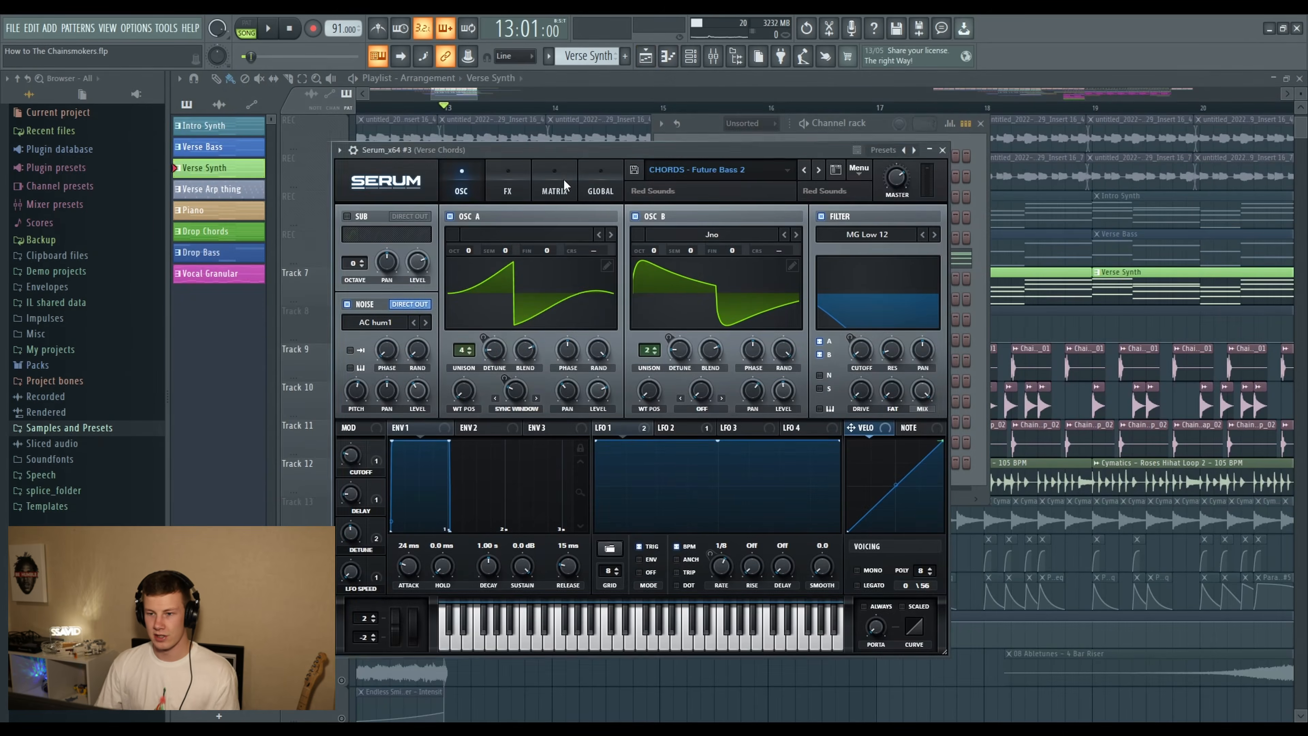
- Audition a few notes on the Verse Synth's Serum_x64 #3 with the CHORDS - Future Bass 2 preset
drag(564, 148, 534, 111)
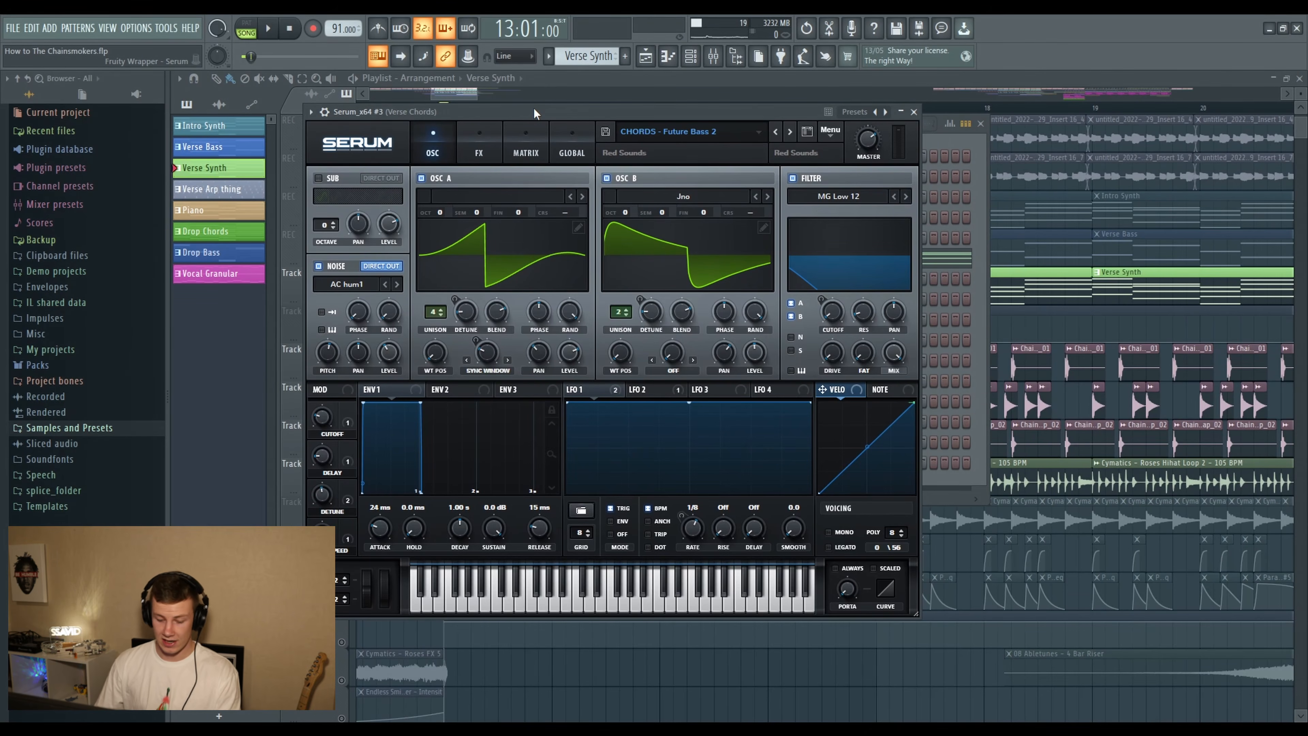
key(v)
key(y)
key(t)
key(x)
key(r)
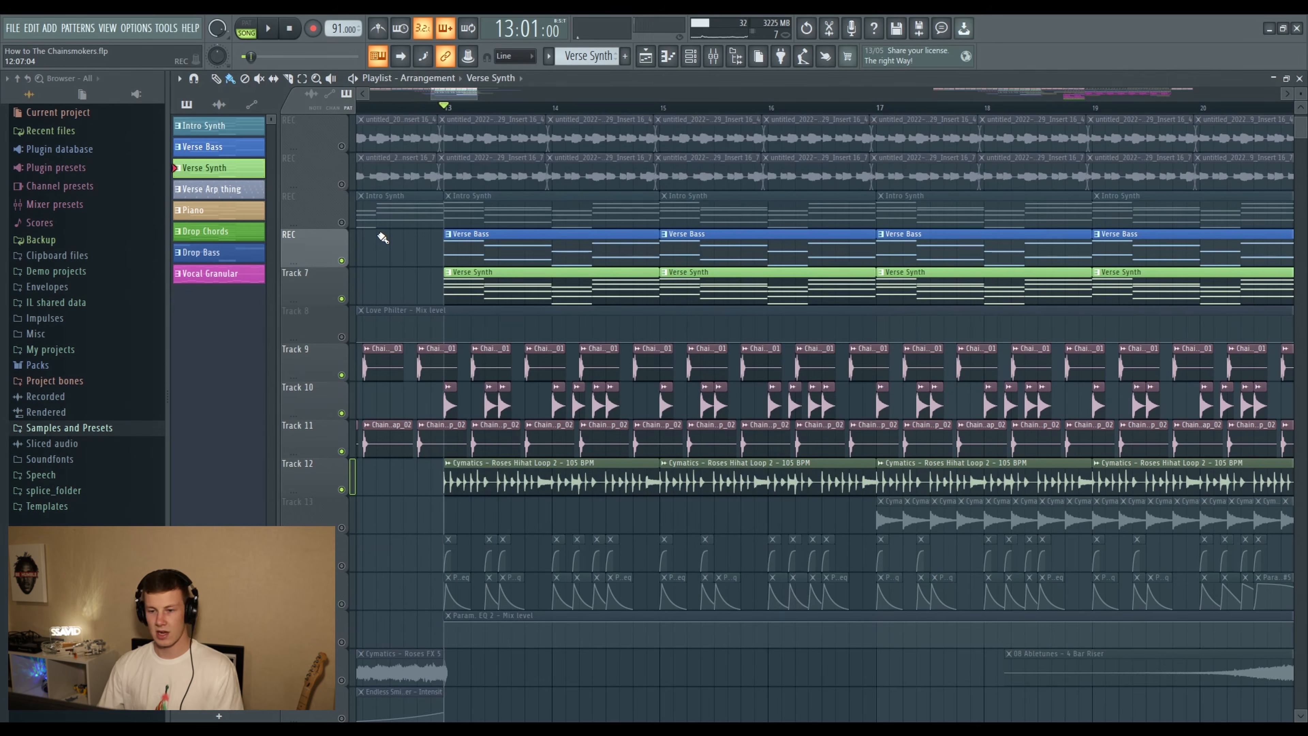
- Play the verse from bar 13 and check the Fruity parametric EQ 2 on the SIDECHAIN mixer track
key(space)
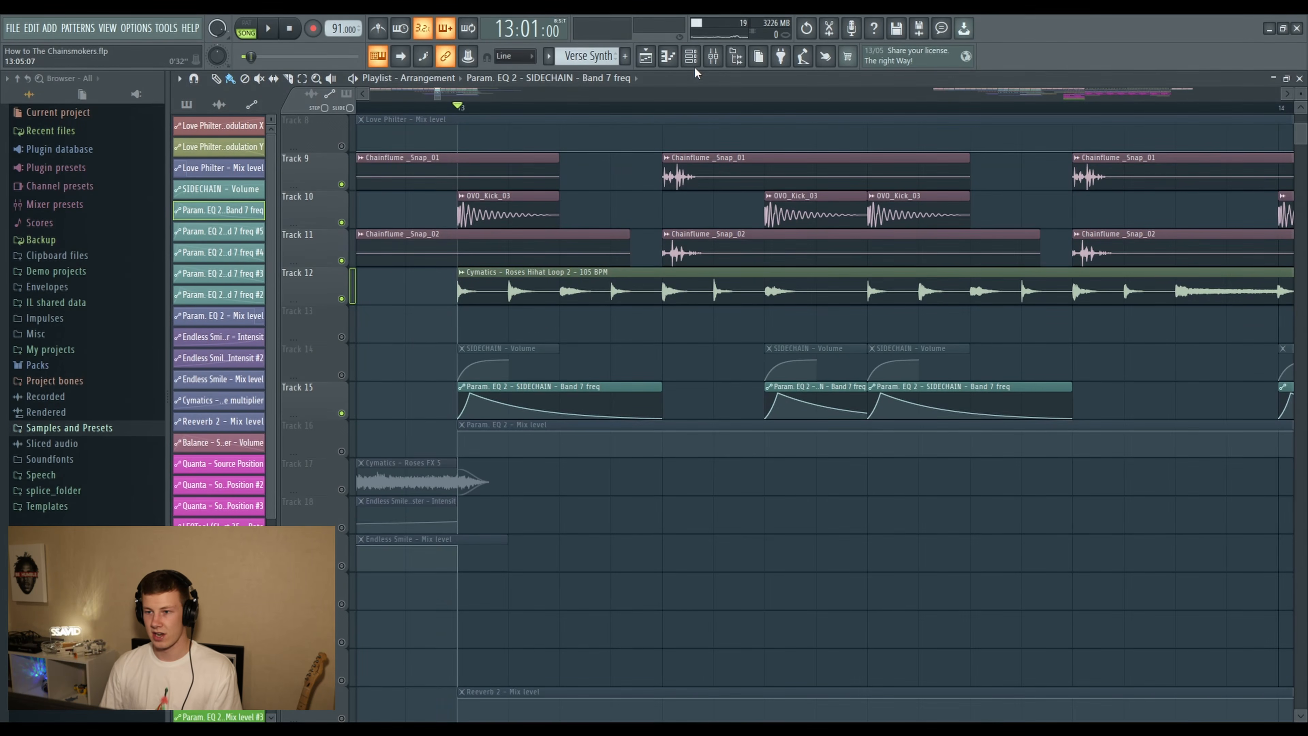
key(F9)
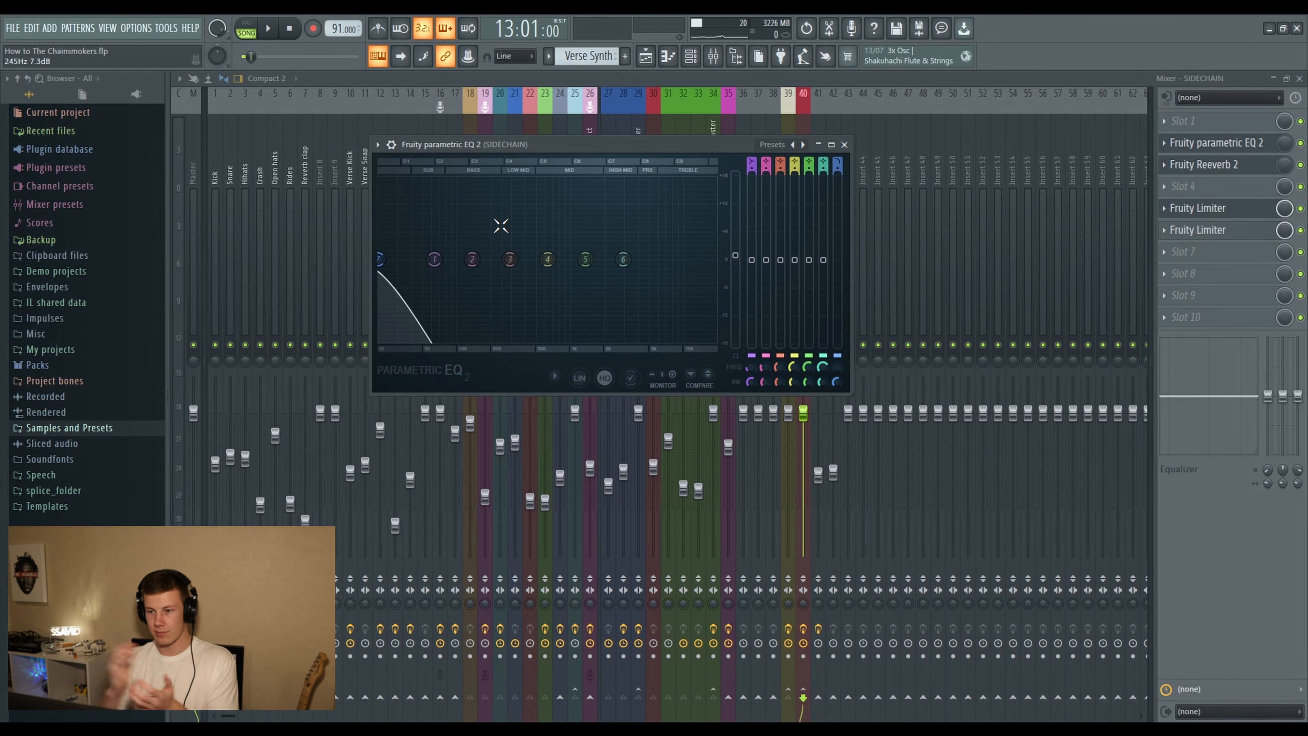
key(F5)
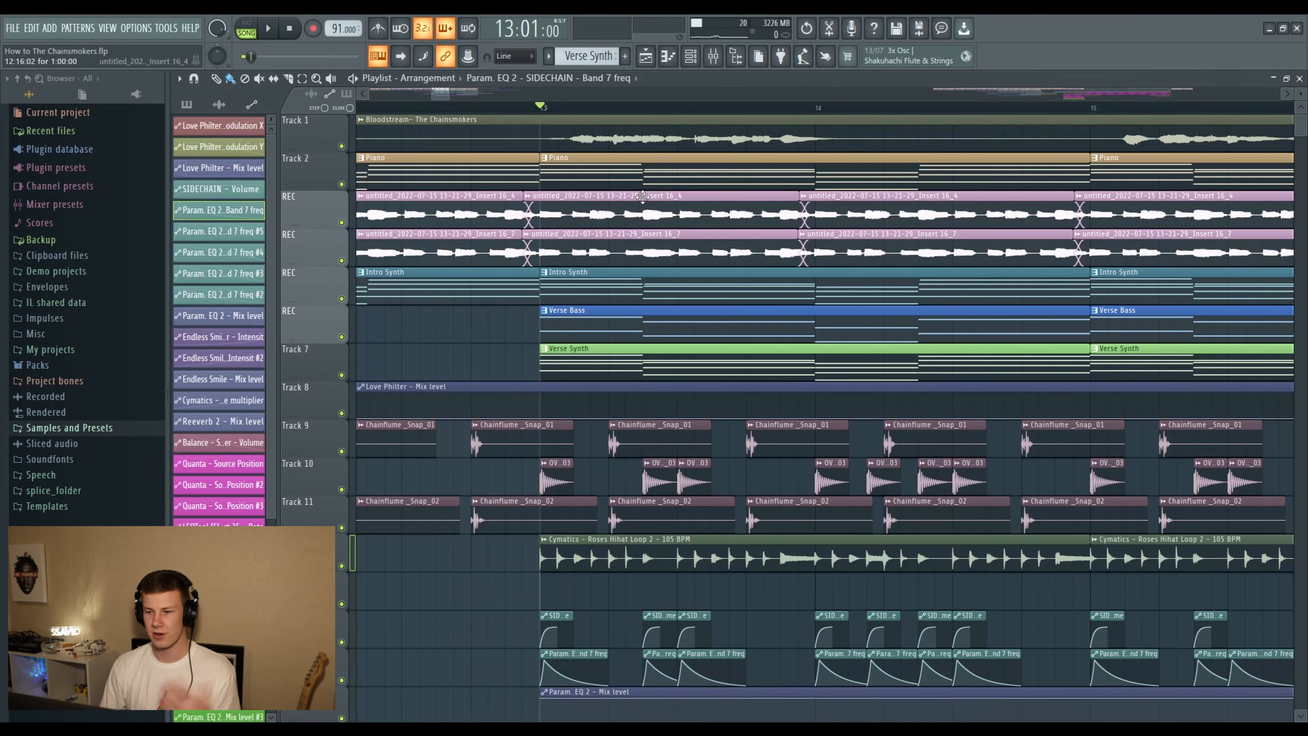
- Review the verse tracks from bar 13, including the sidechain automation on Tracks 14 and 15 and the layers below
scroll(720, 260, down, 6)
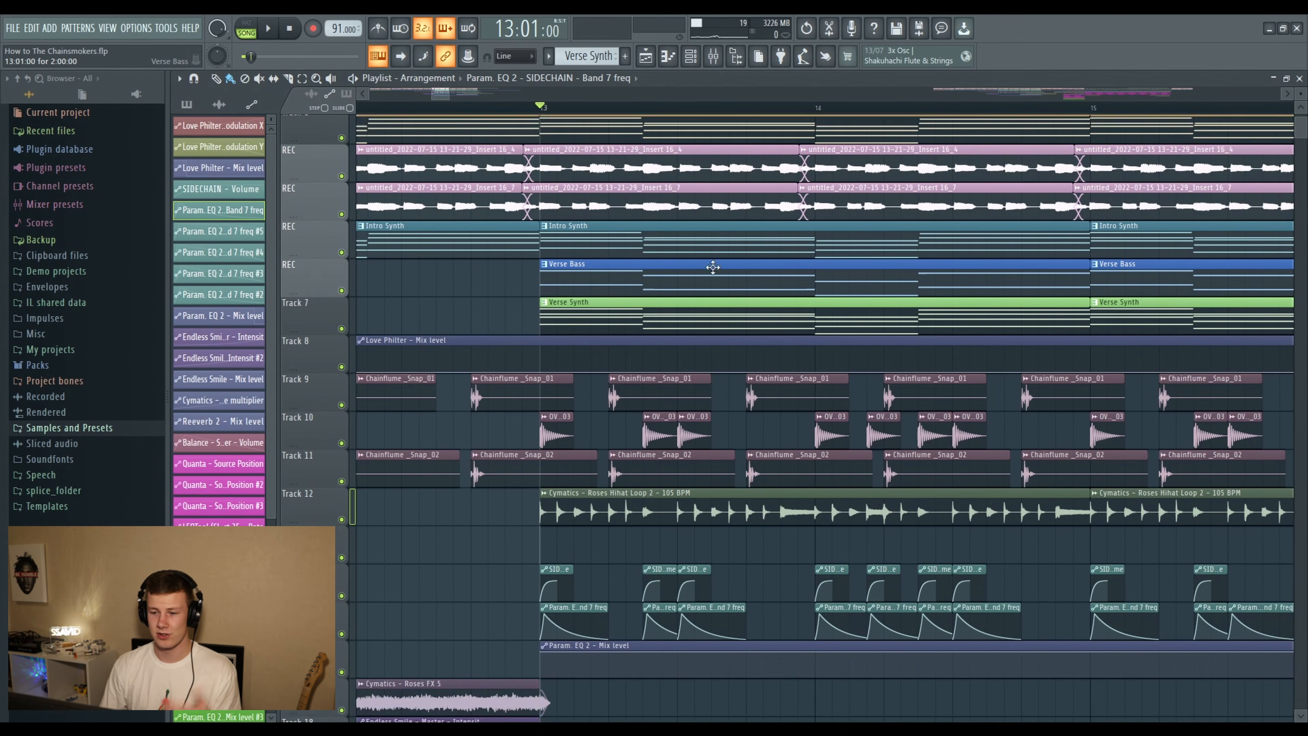
scroll(722, 253, down, 2)
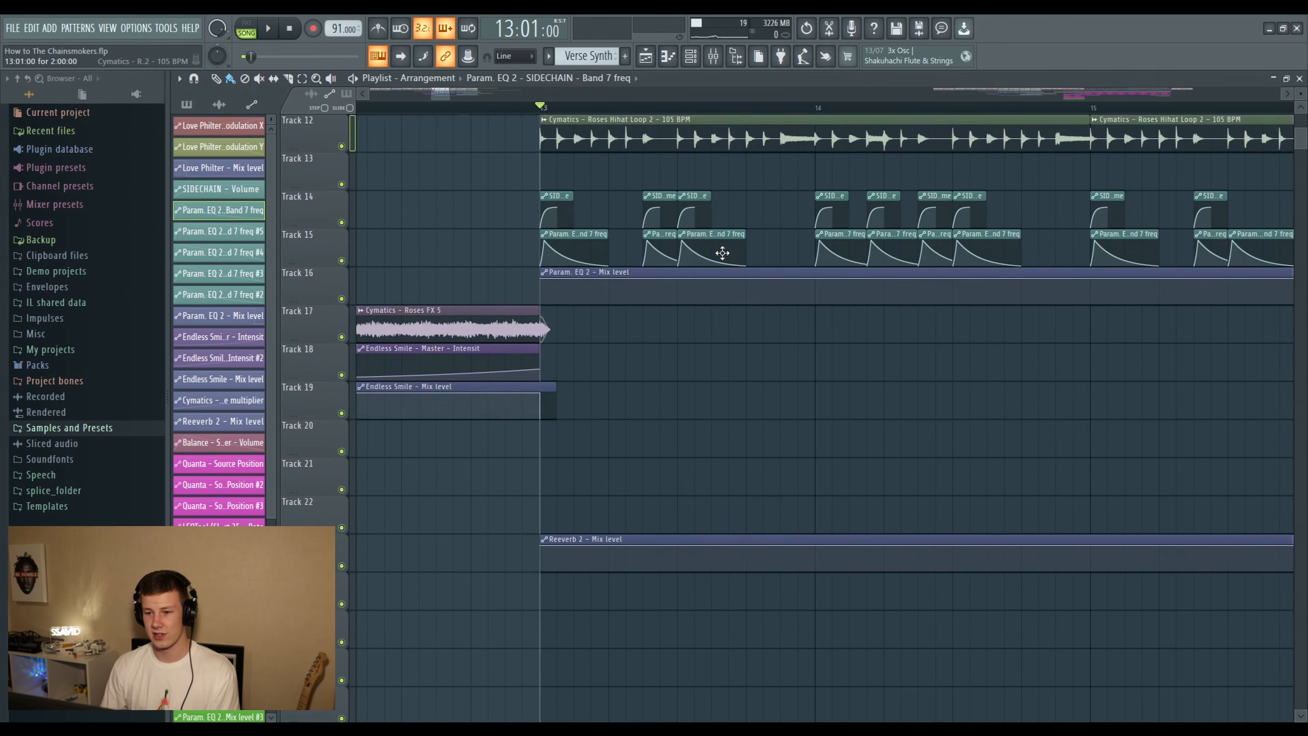
scroll(721, 254, up, 8)
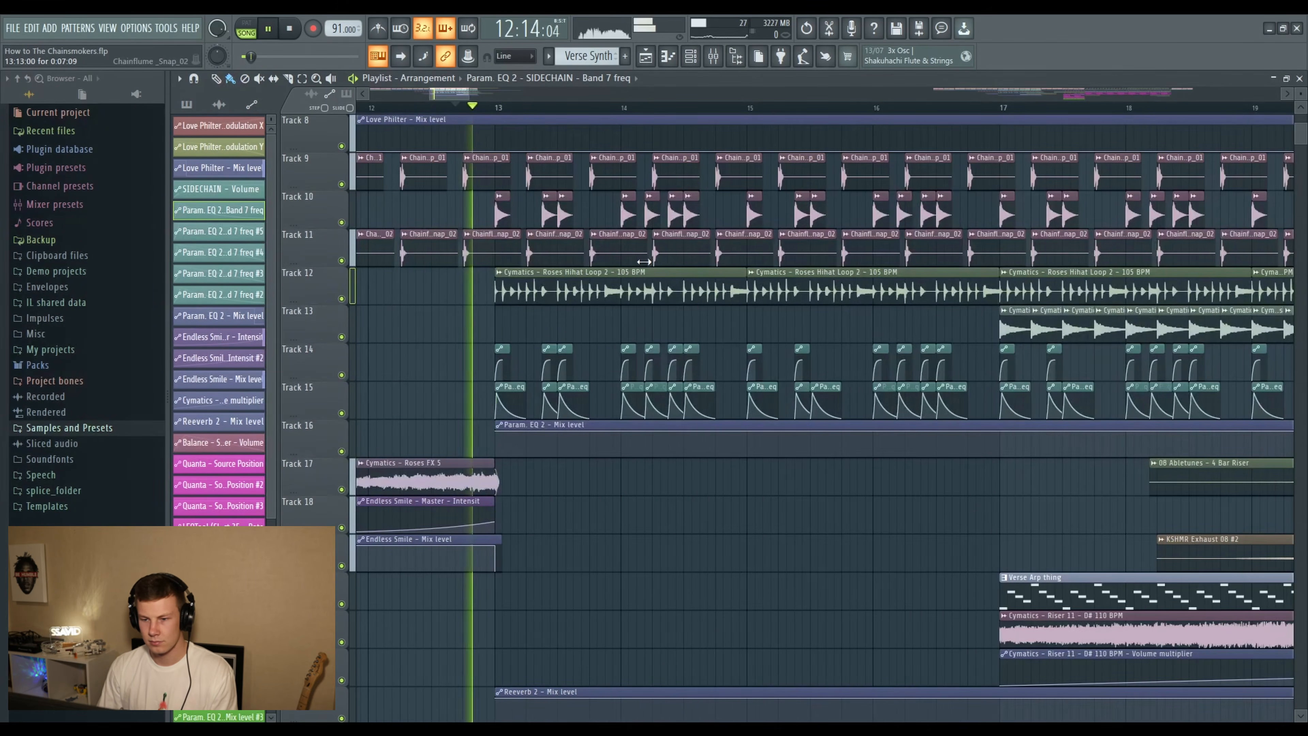
scroll(703, 304, up, 3)
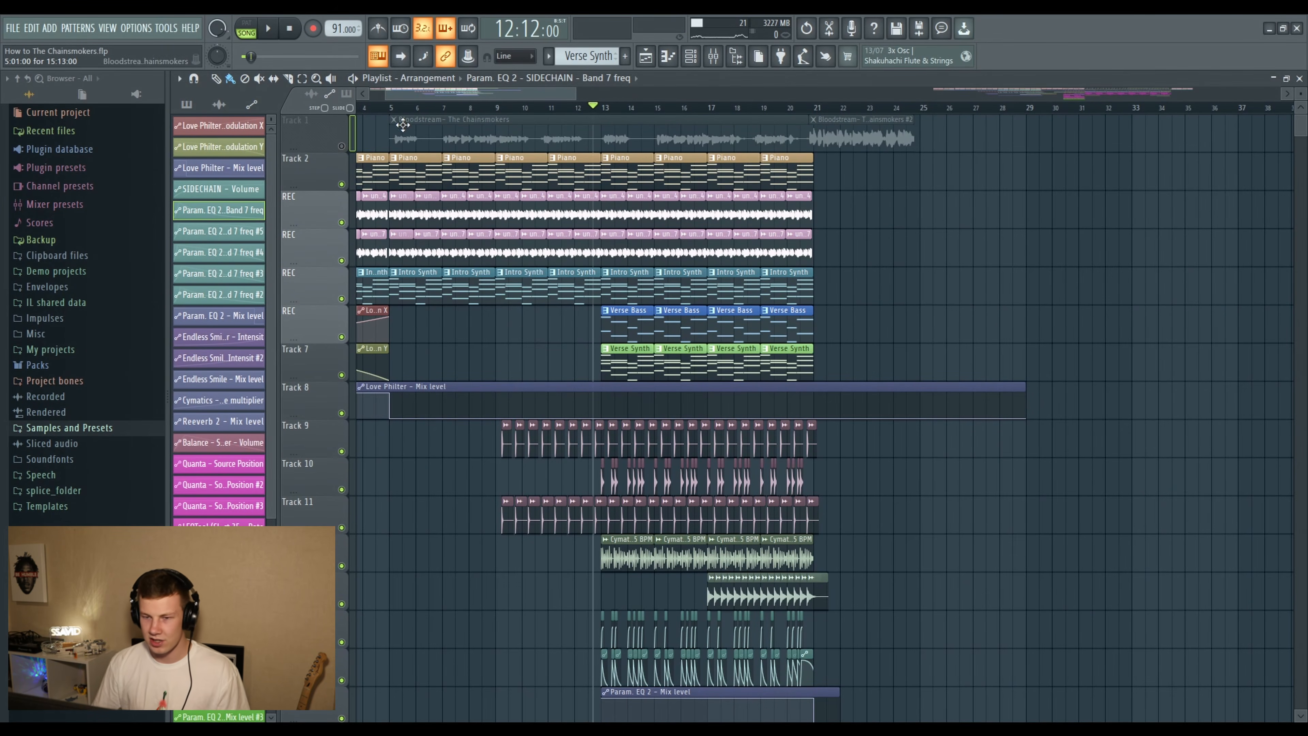
scroll(659, 114, up, 5)
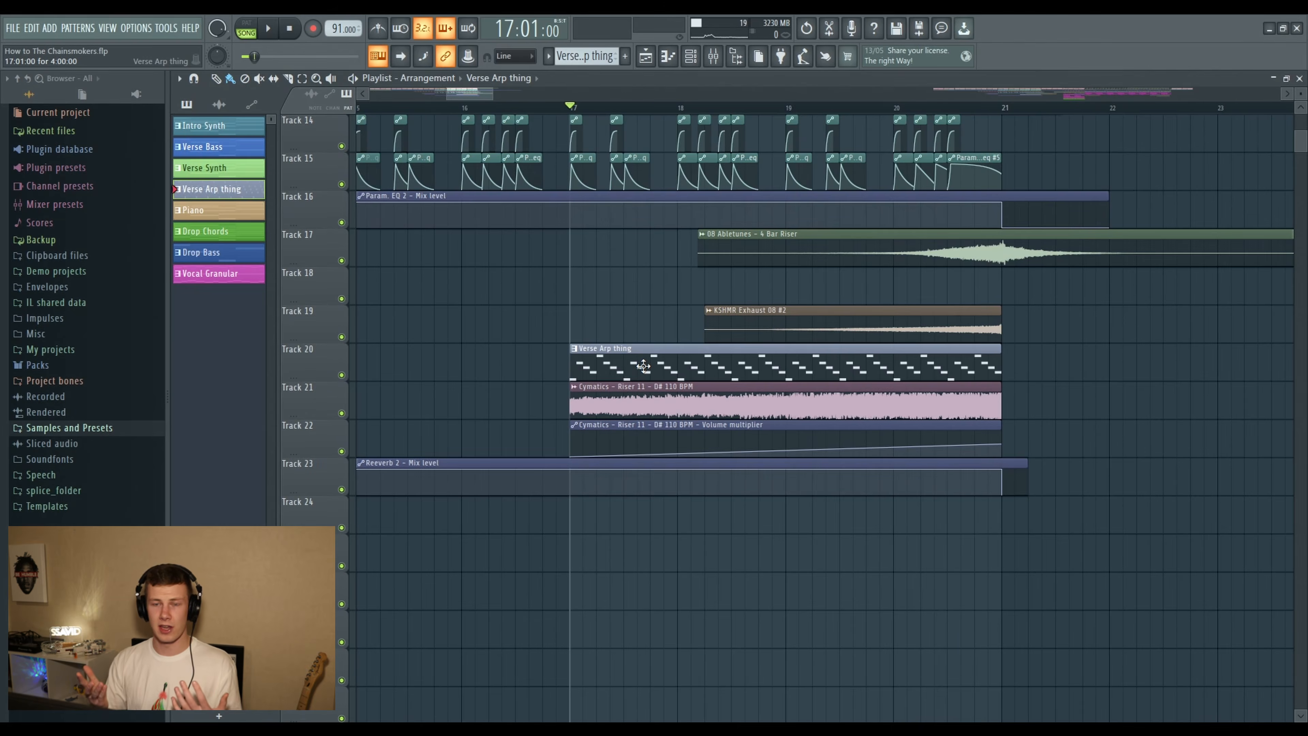
- Inspect the Verse Arp thing pattern's notes and its Serum_x64 #4 instrument with the PLUCK - Club preset
double_click(643, 366)
click(692, 56)
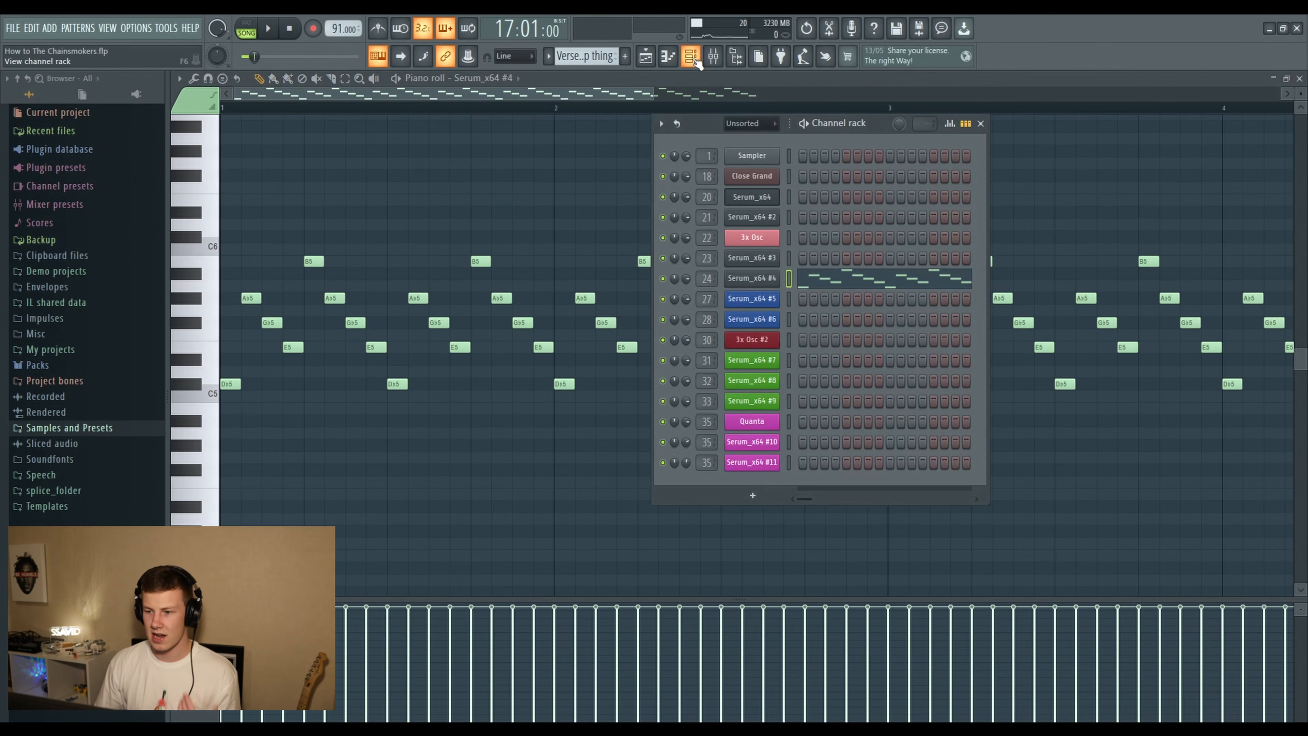
click(764, 280)
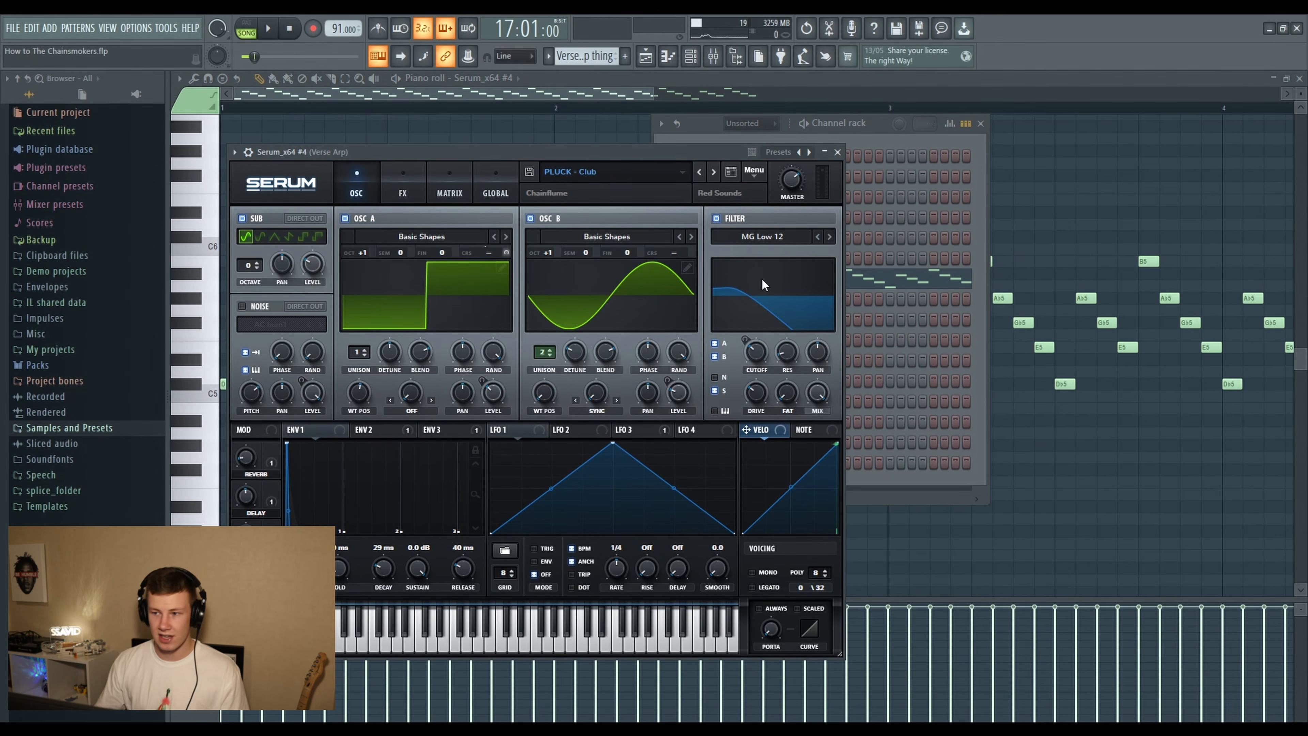
click(837, 152)
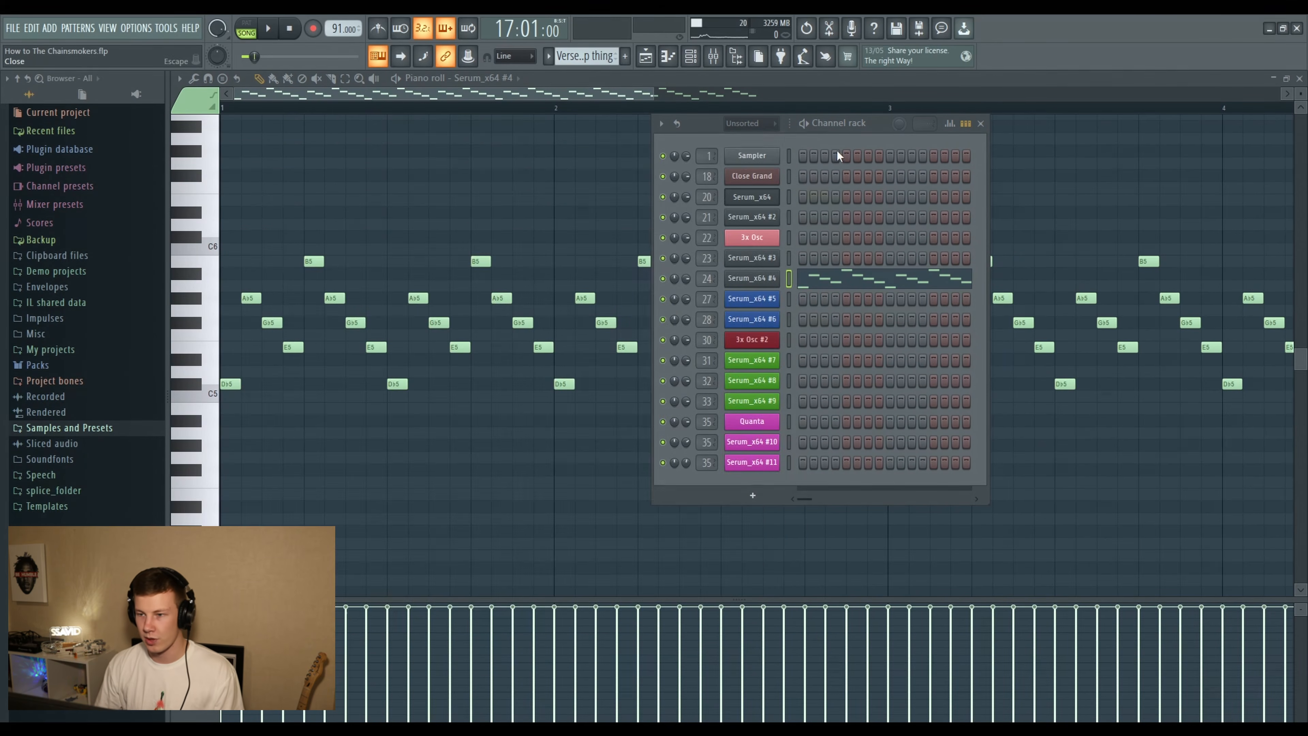
click(667, 57)
- Solo Track 20 and play the Verse Arp thing from bar 17 while viewing its notes in the piano roll
right_click(341, 375)
key(space)
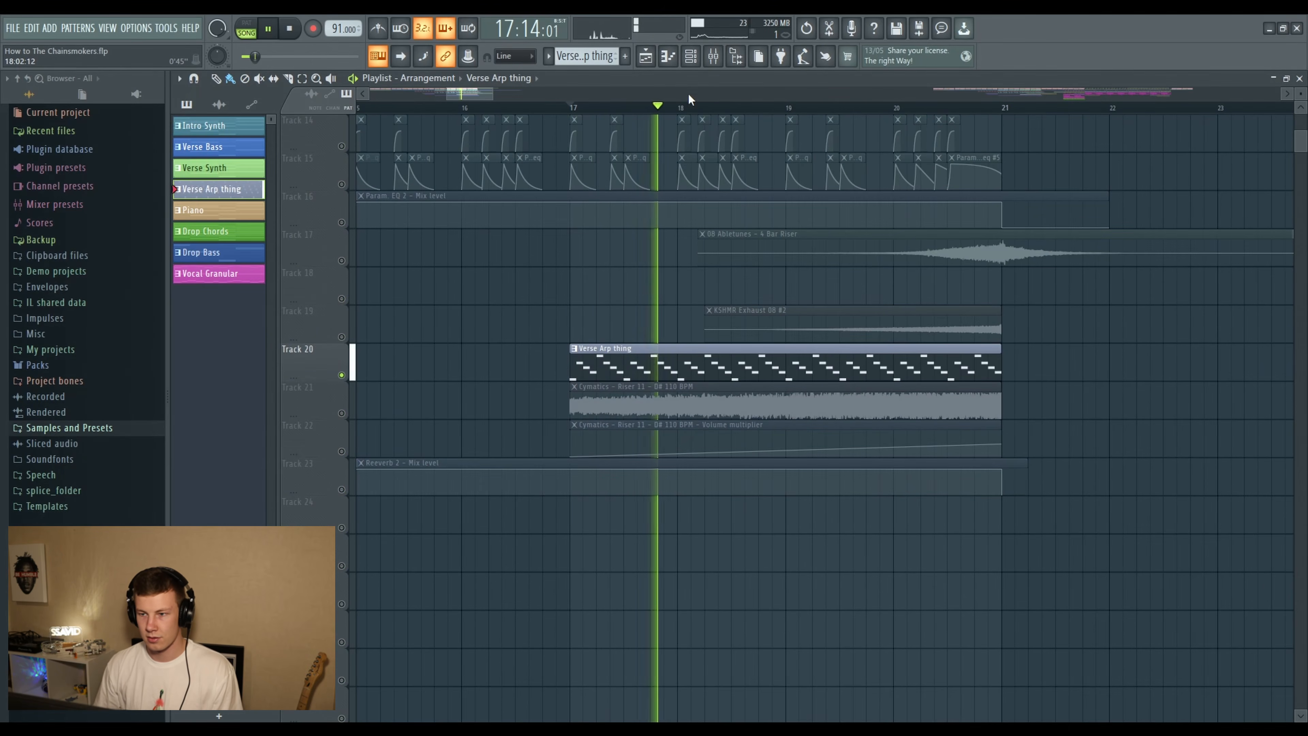
double_click(675, 356)
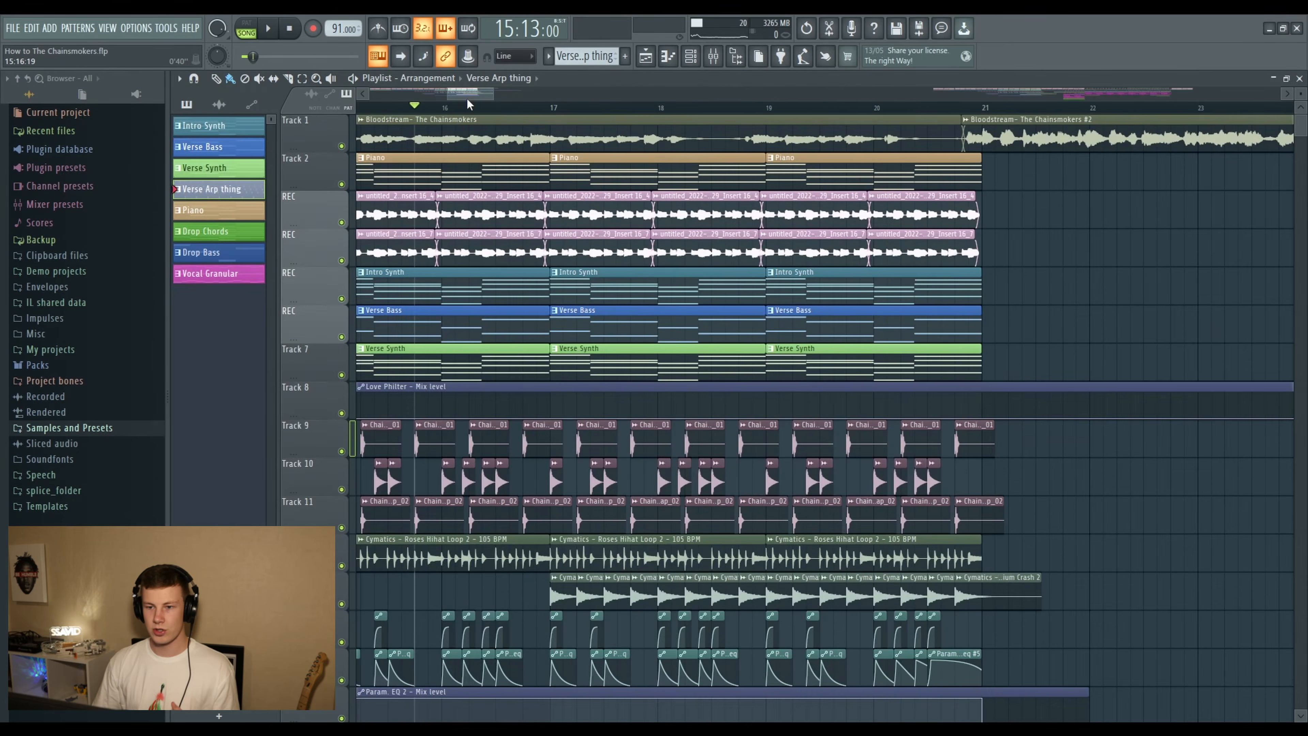
- Play the full arrangement from late bar 15 to the end of the verse, following all tracks down to Reeverb 2
drag(470, 93, 465, 89)
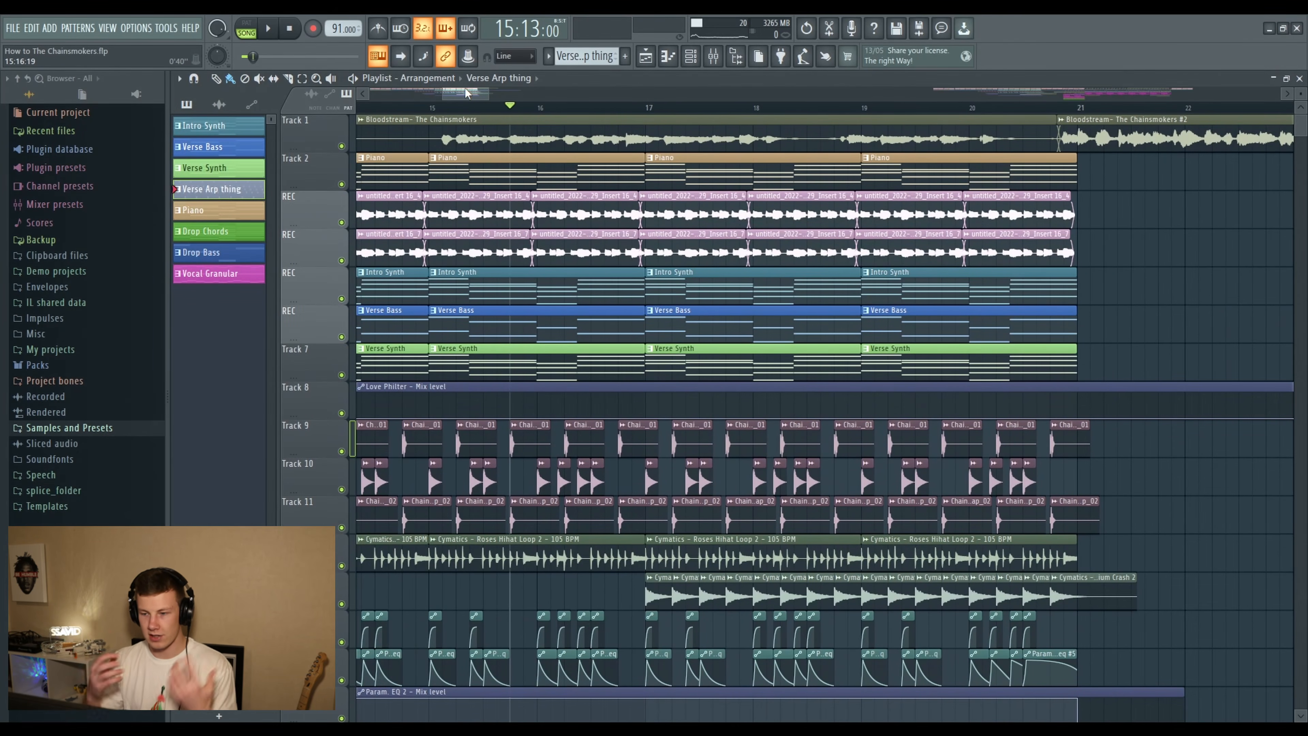
scroll(679, 122, down, 3)
scroll(603, 177, down, 1)
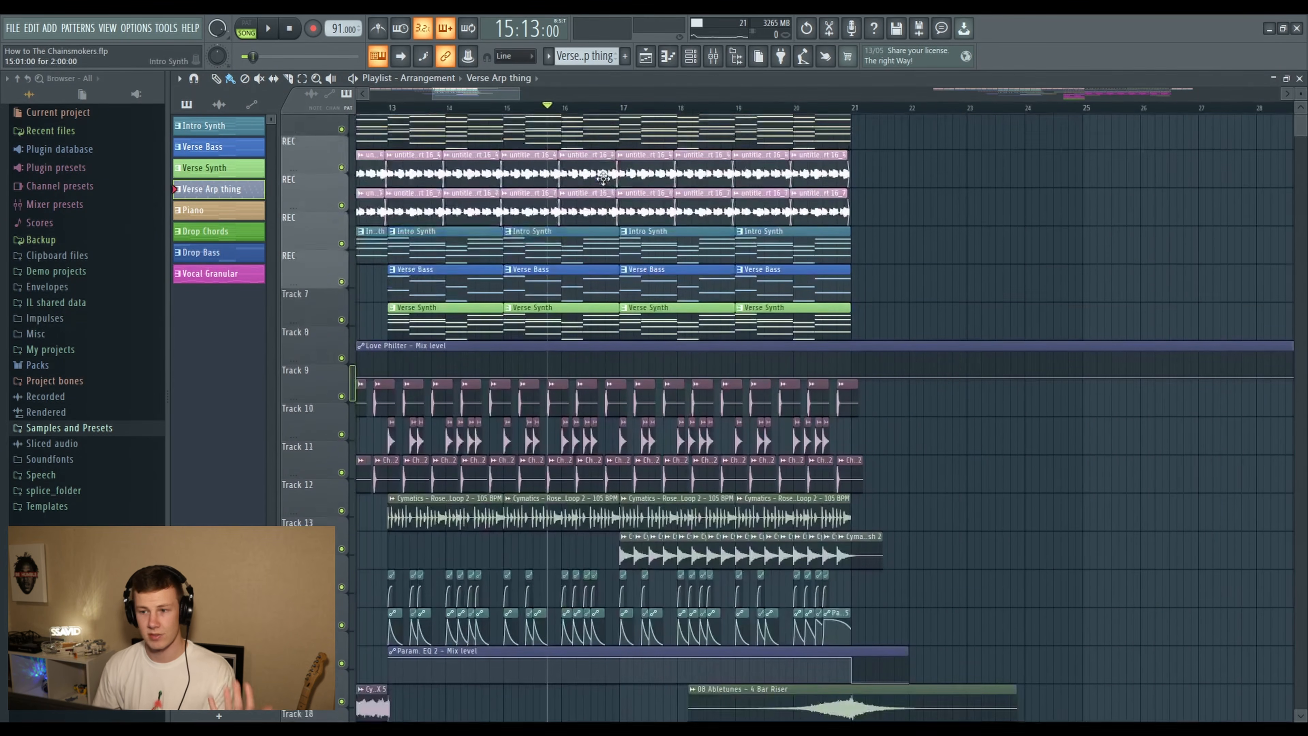
scroll(603, 177, up, 1)
key(space)
scroll(892, 259, down, 4)
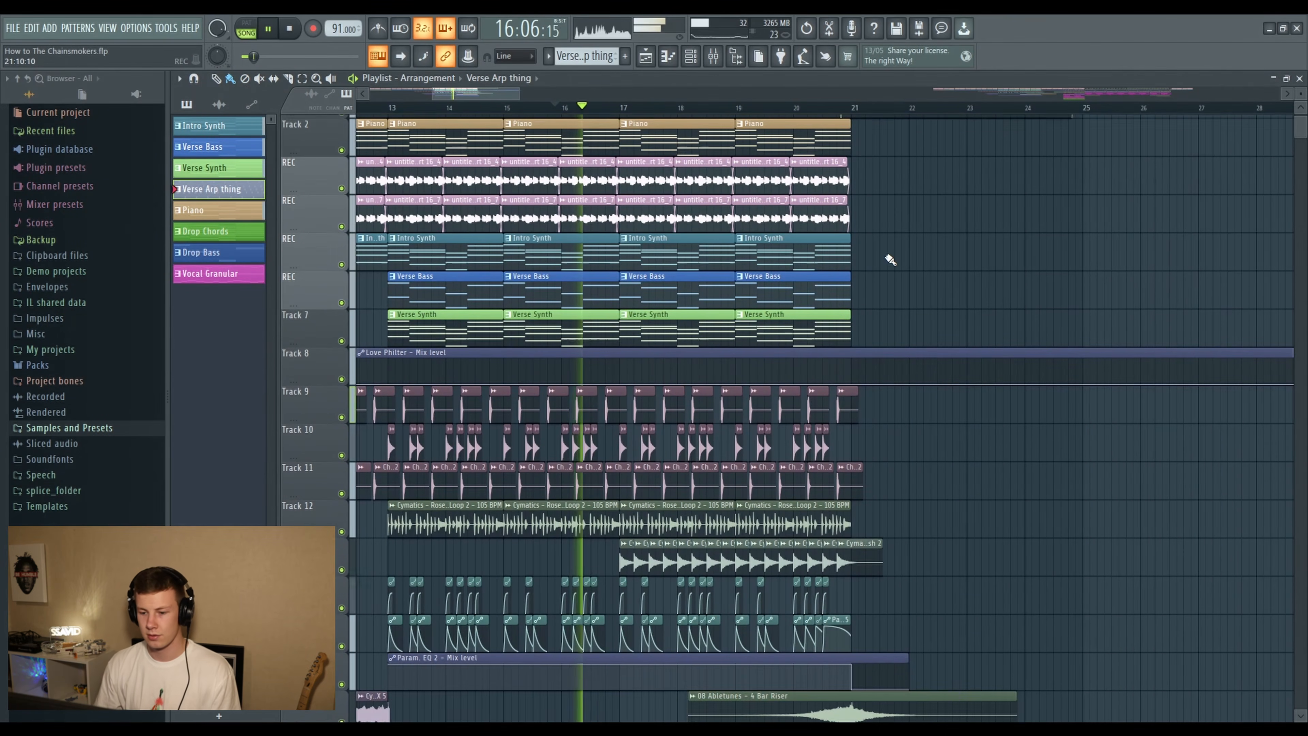
scroll(891, 259, down, 3)
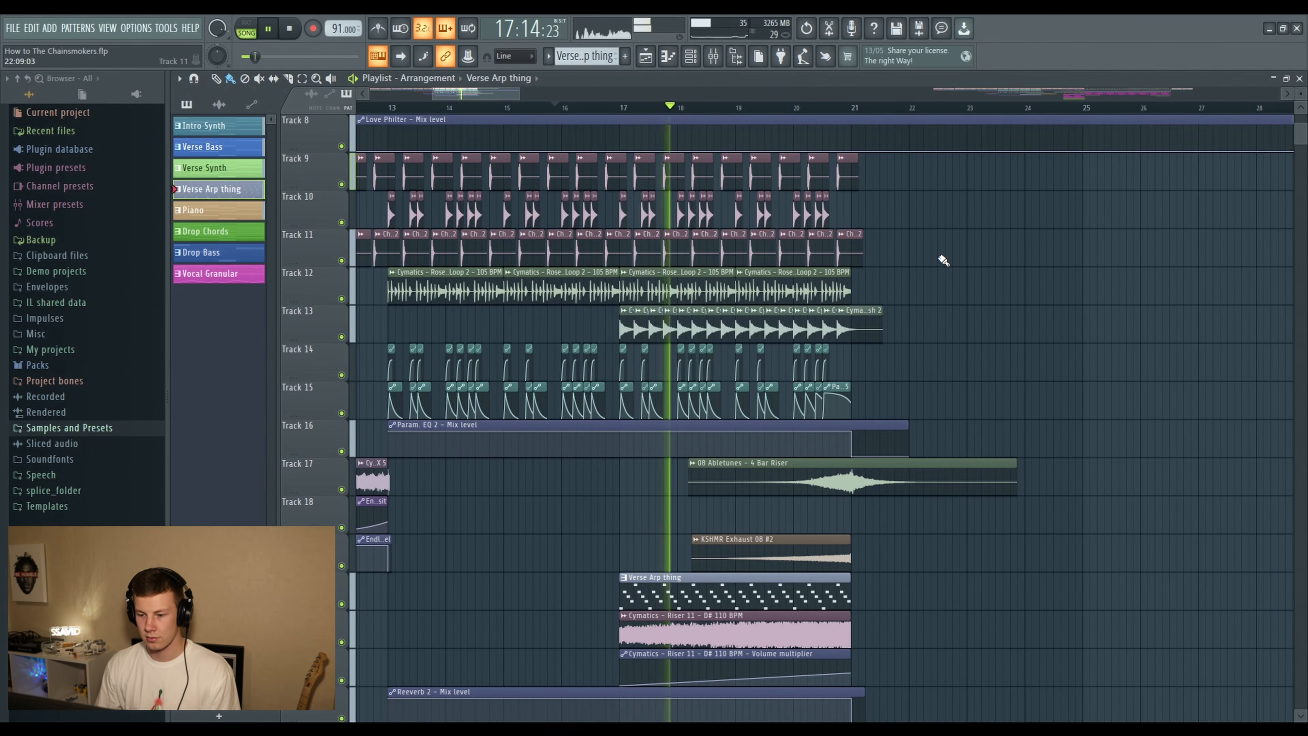
scroll(941, 258, down, 3)
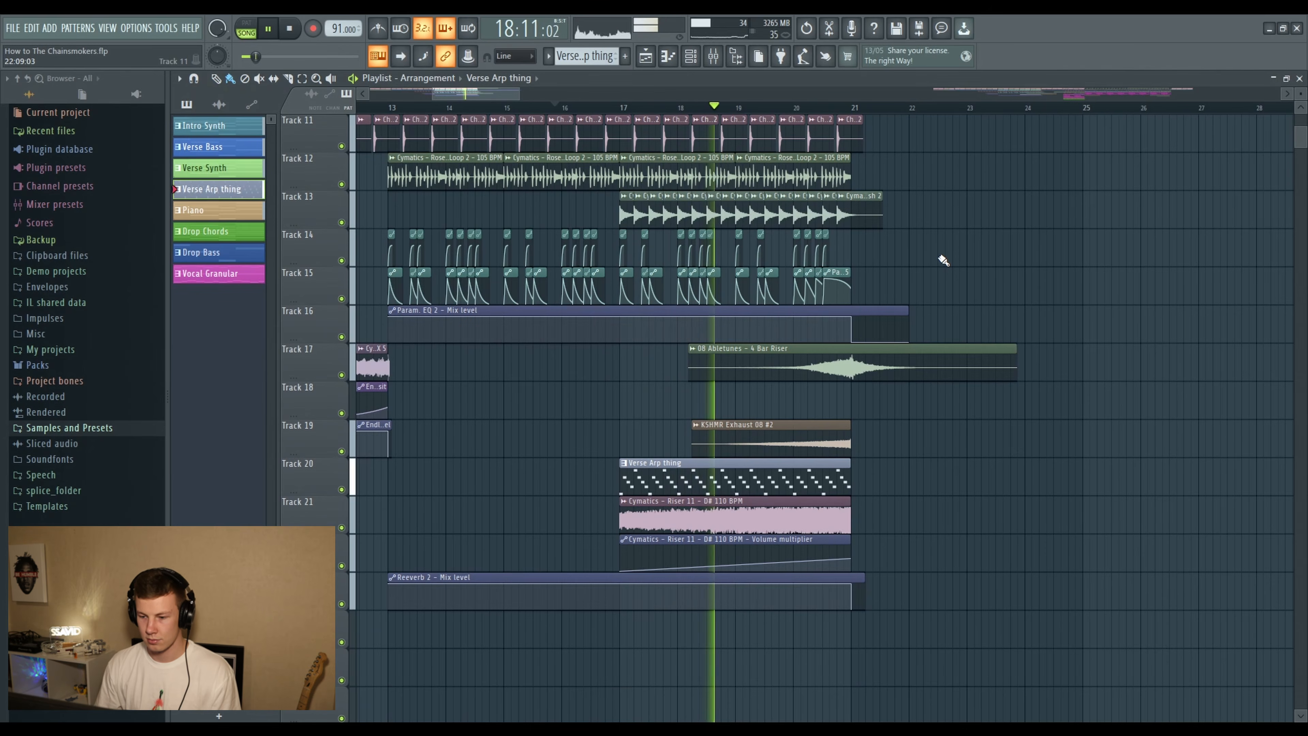
scroll(943, 260, up, 6)
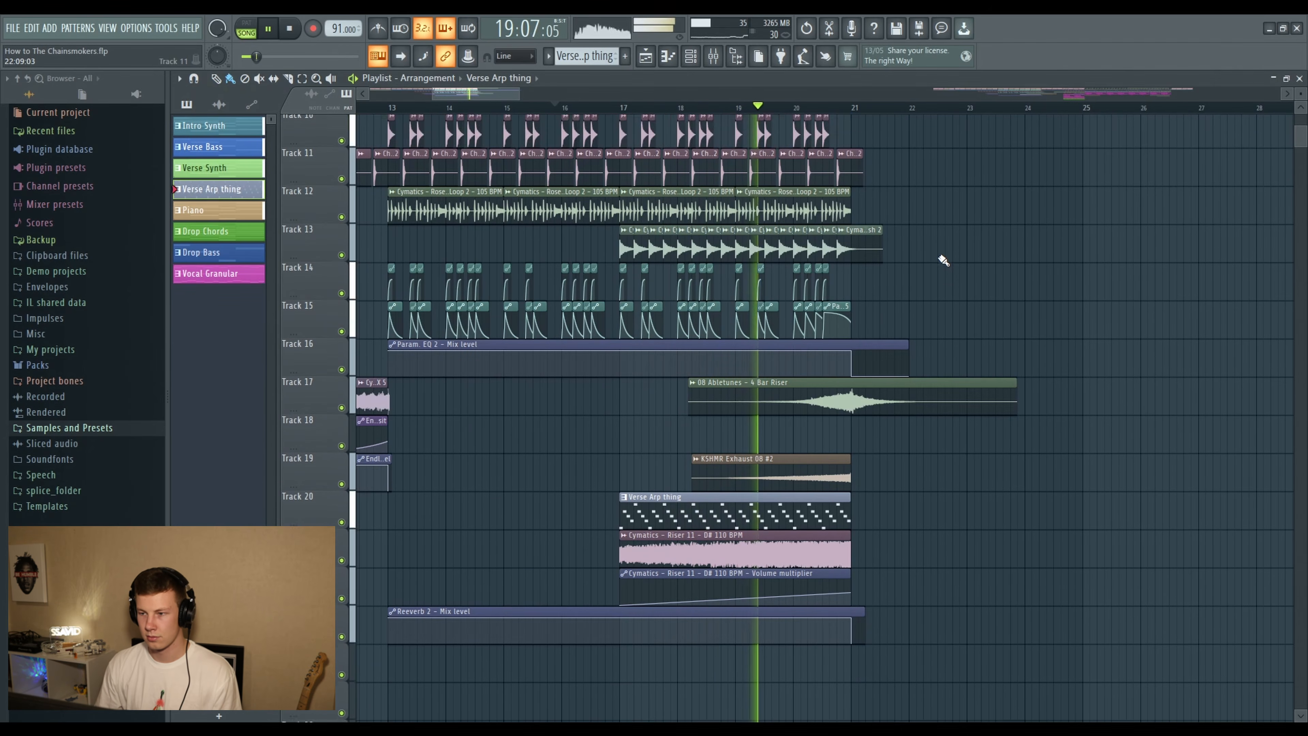
scroll(945, 268, up, 4)
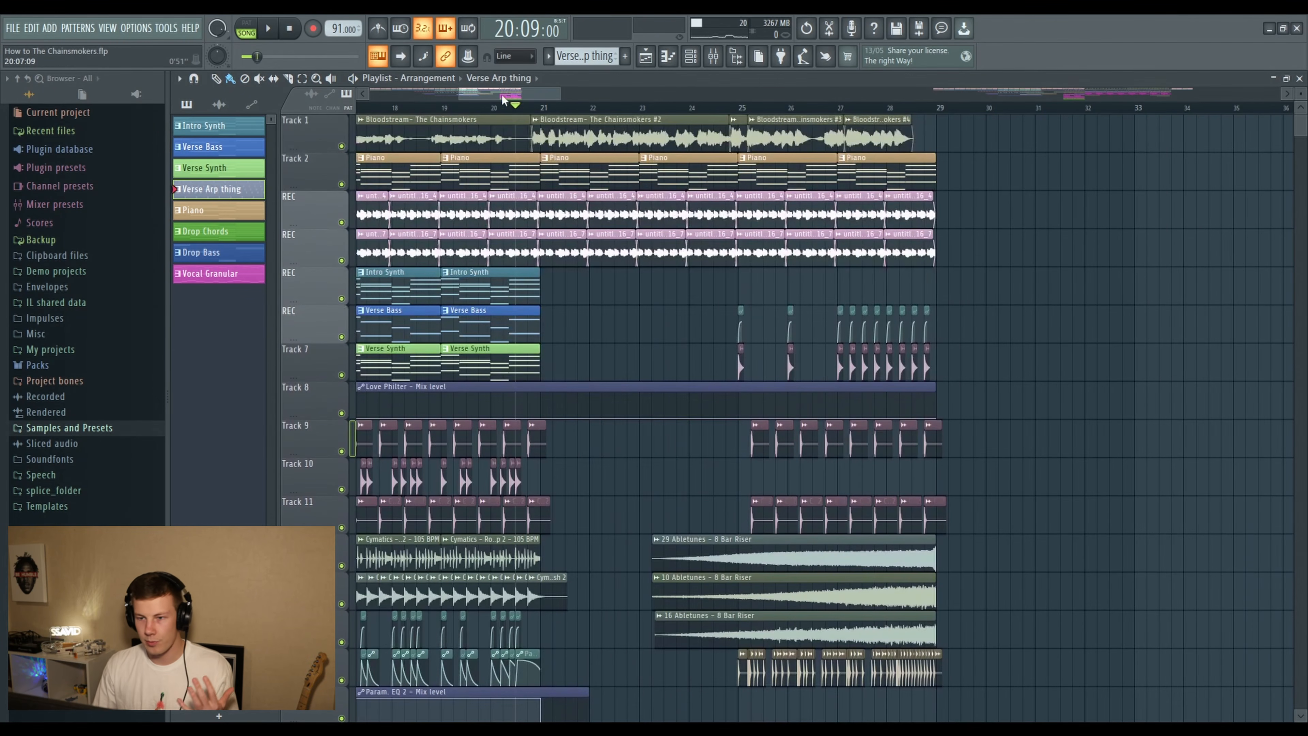
- Set the playback position to bar 21 and look over the build-up section's tracks up to bar 29
click(542, 107)
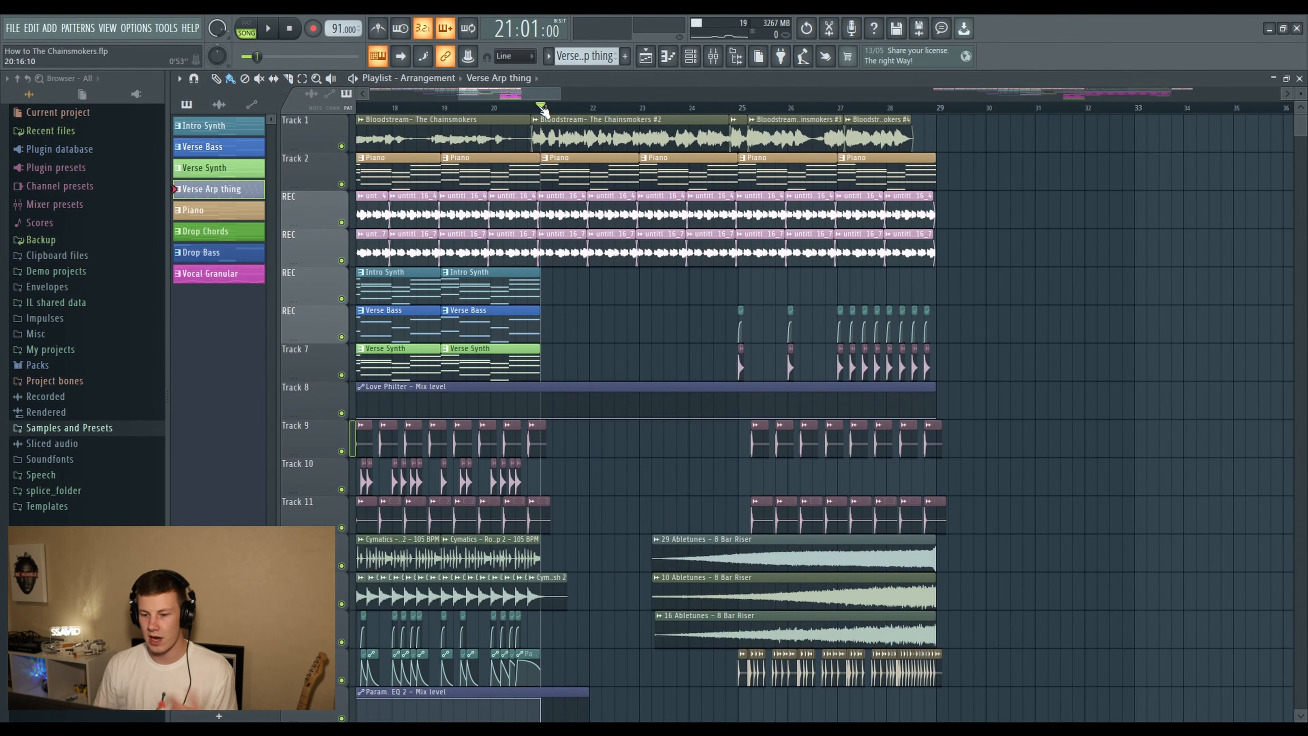
scroll(545, 111, up, 2)
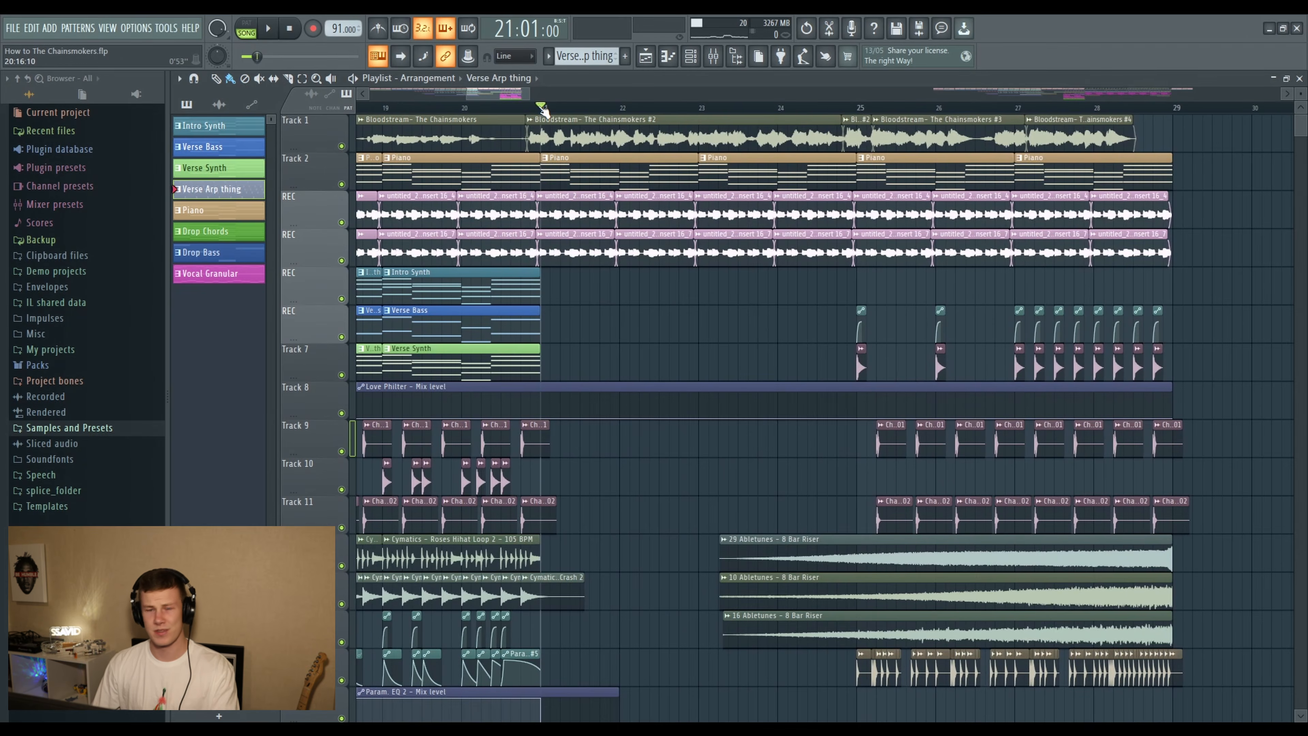
scroll(545, 110, down, 4)
scroll(545, 110, up, 3)
scroll(544, 110, down, 1)
scroll(607, 200, down, 2)
scroll(607, 199, up, 1)
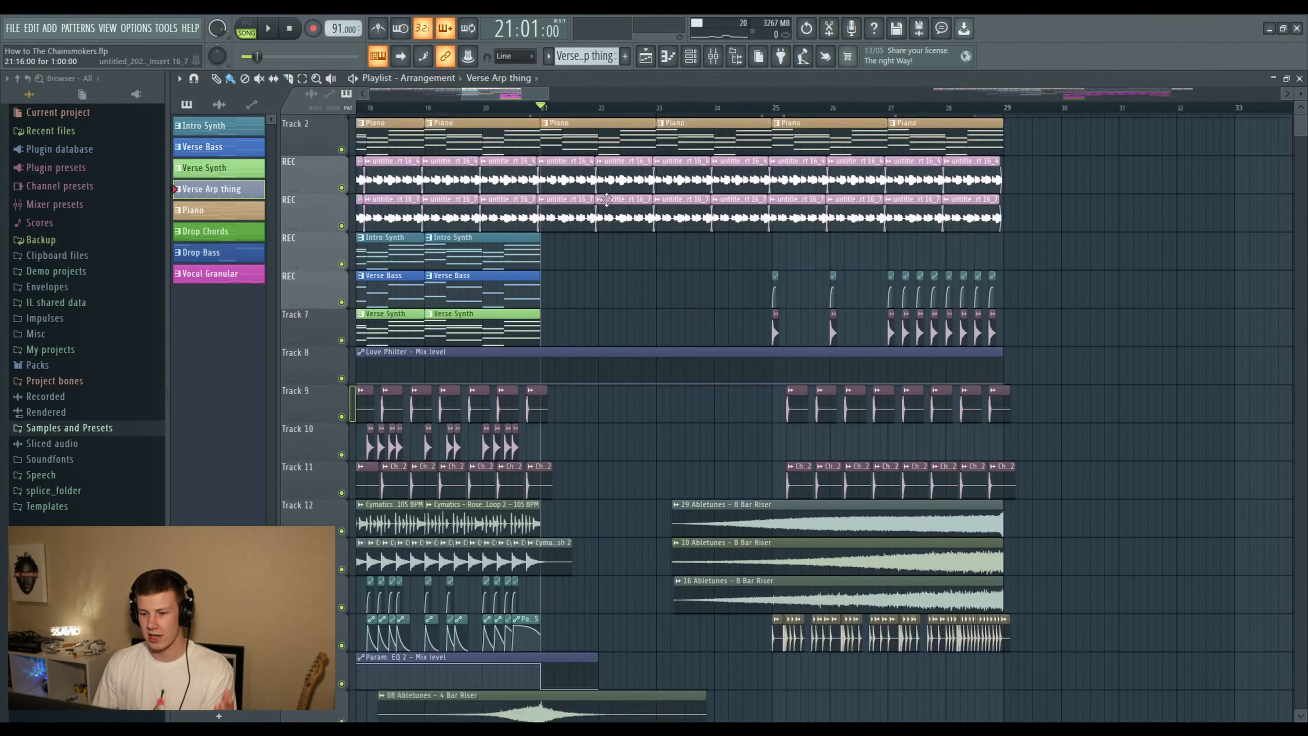
scroll(606, 199, up, 1)
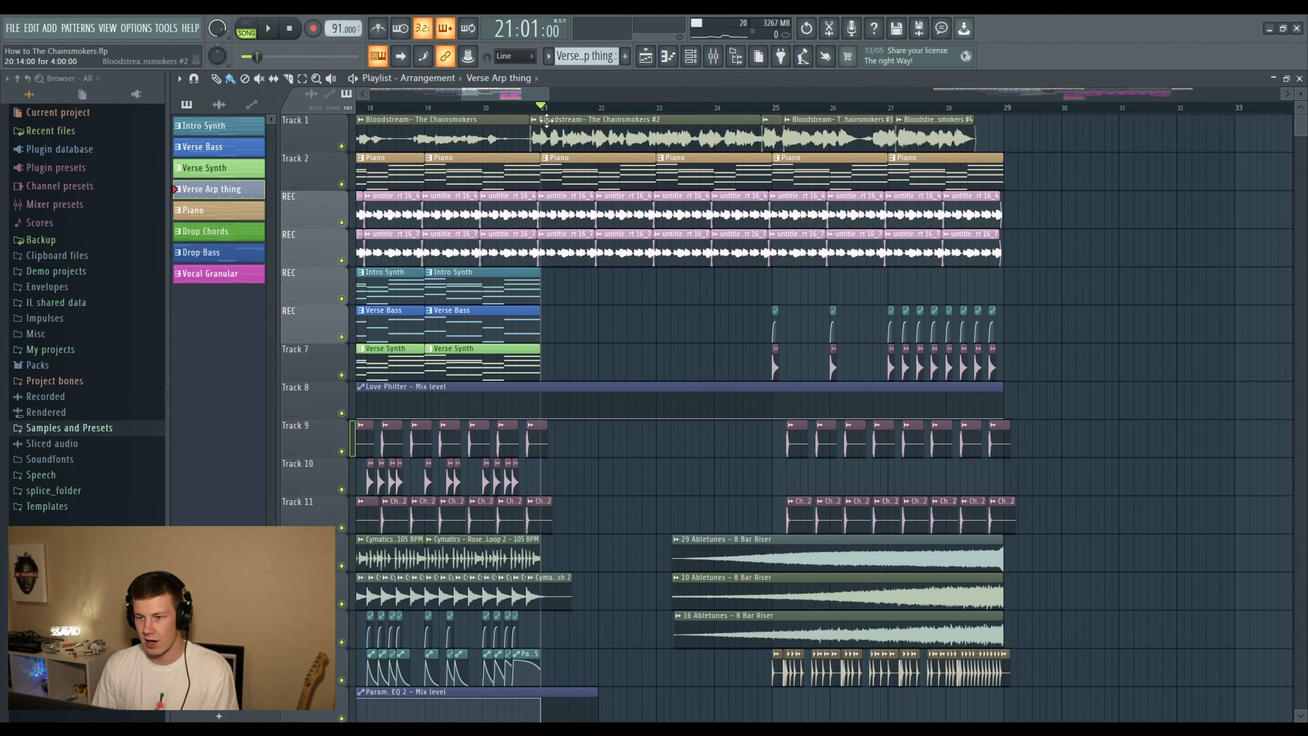
- Look over the riser, sub drop and exhaust clips around bar 21 on Tracks 17 to 19 and the build-up tracks below
scroll(579, 205, down, 12)
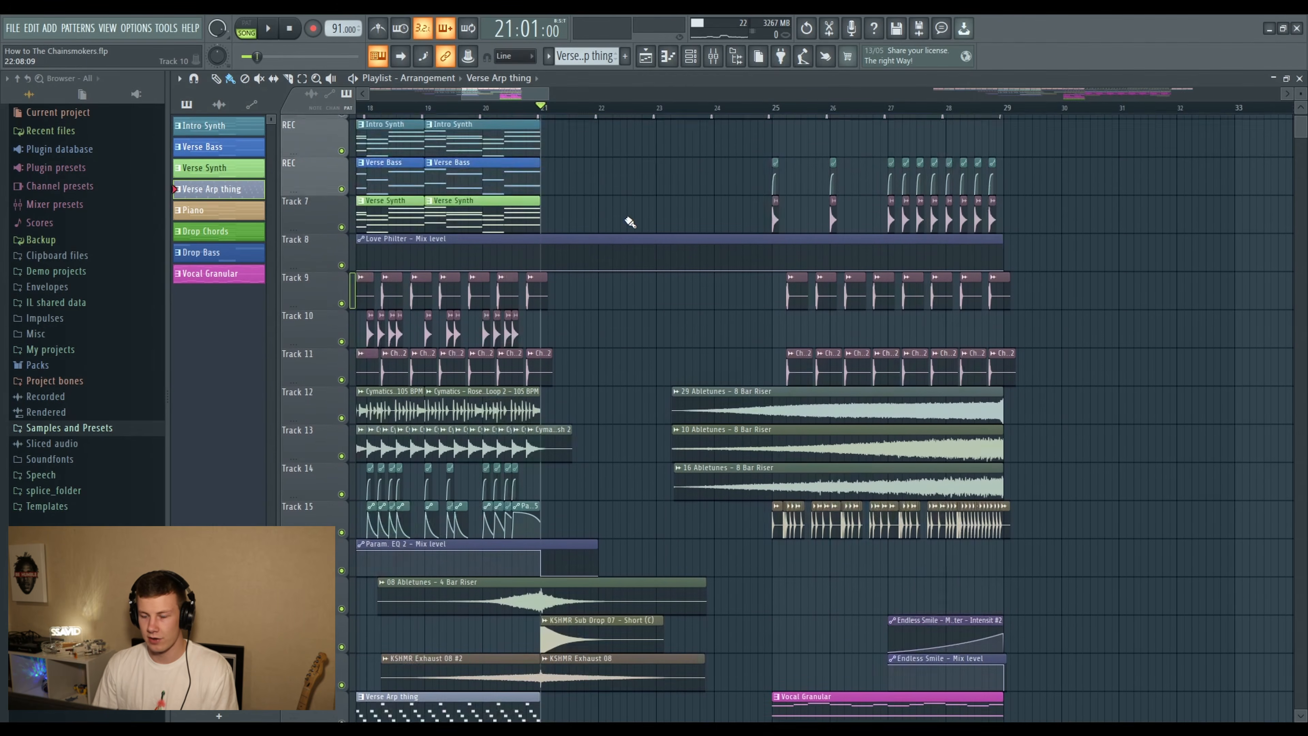
scroll(633, 247, down, 1)
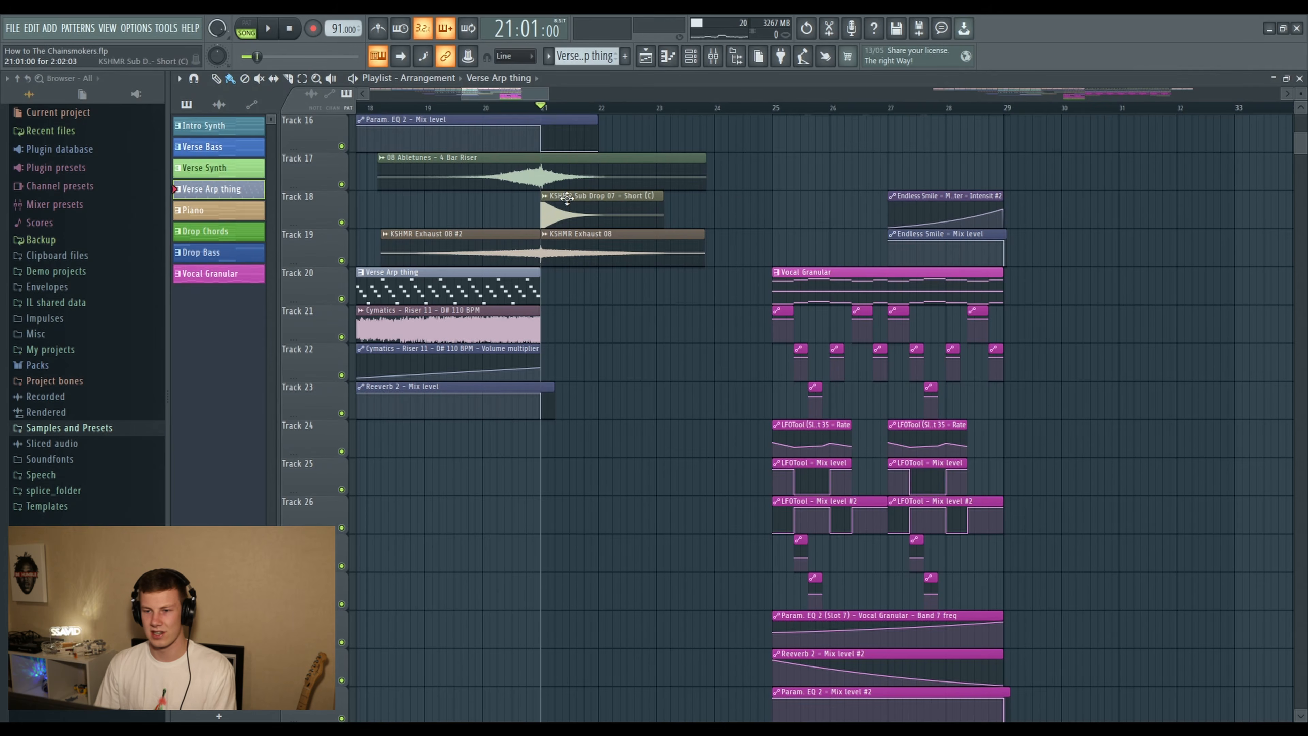
scroll(569, 202, up, 15)
scroll(581, 226, up, 3)
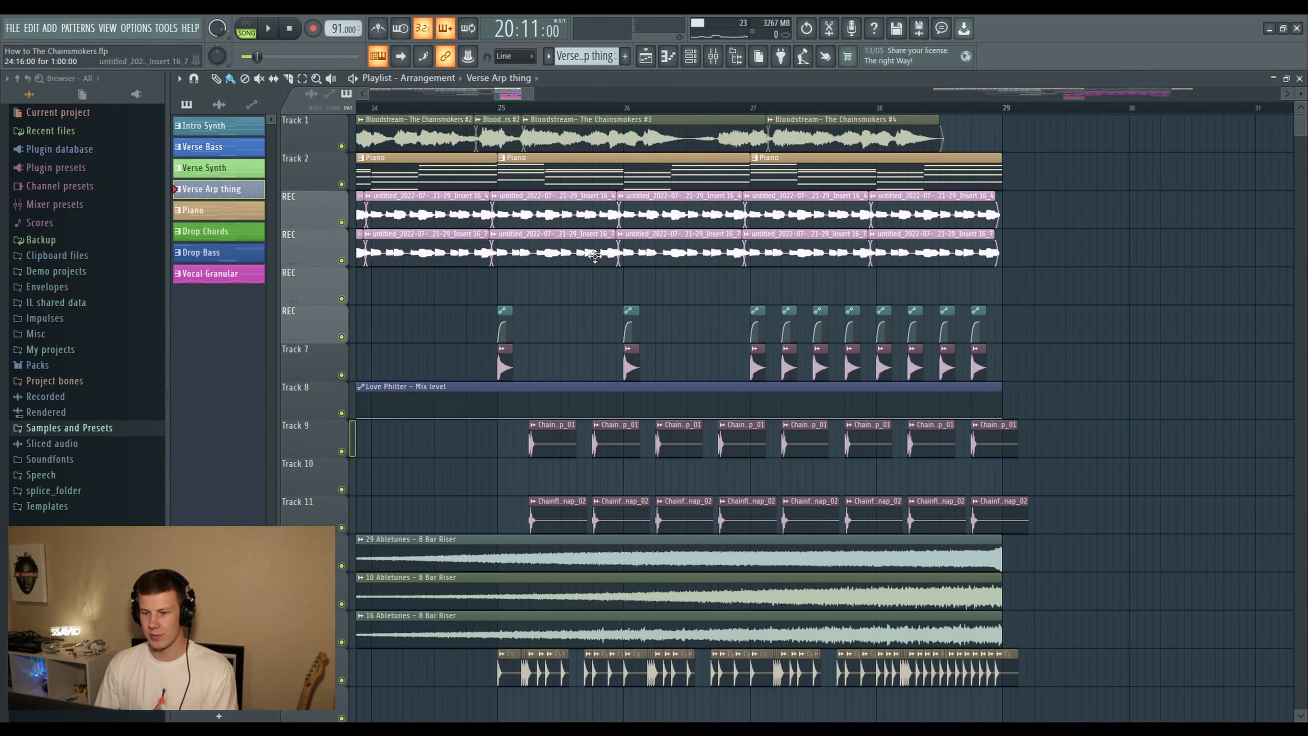
- Solo the build-up's drum tracks, Tracks 7, 9, 11 and 15 plus the automation above Track 7, with playback positioned at bar 25
right_click(342, 375)
click(341, 336)
scroll(341, 337, down, 1)
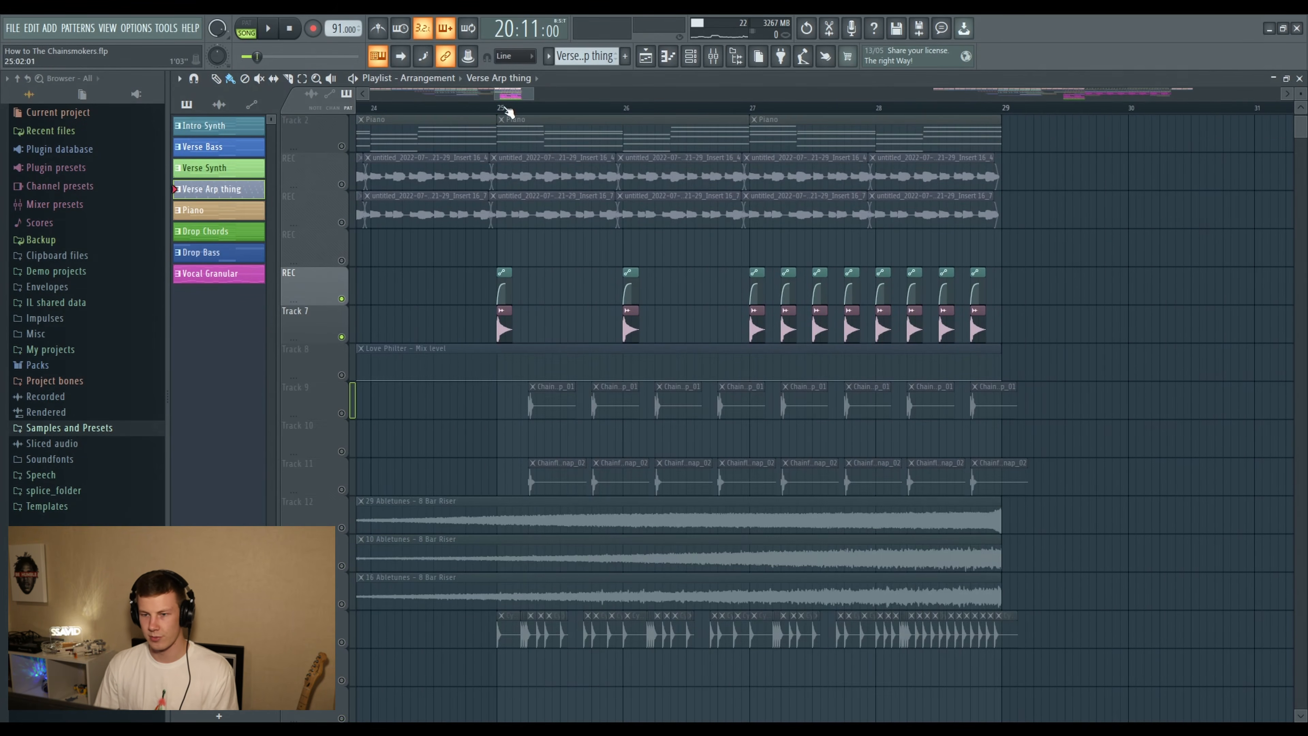
click(493, 107)
click(341, 413)
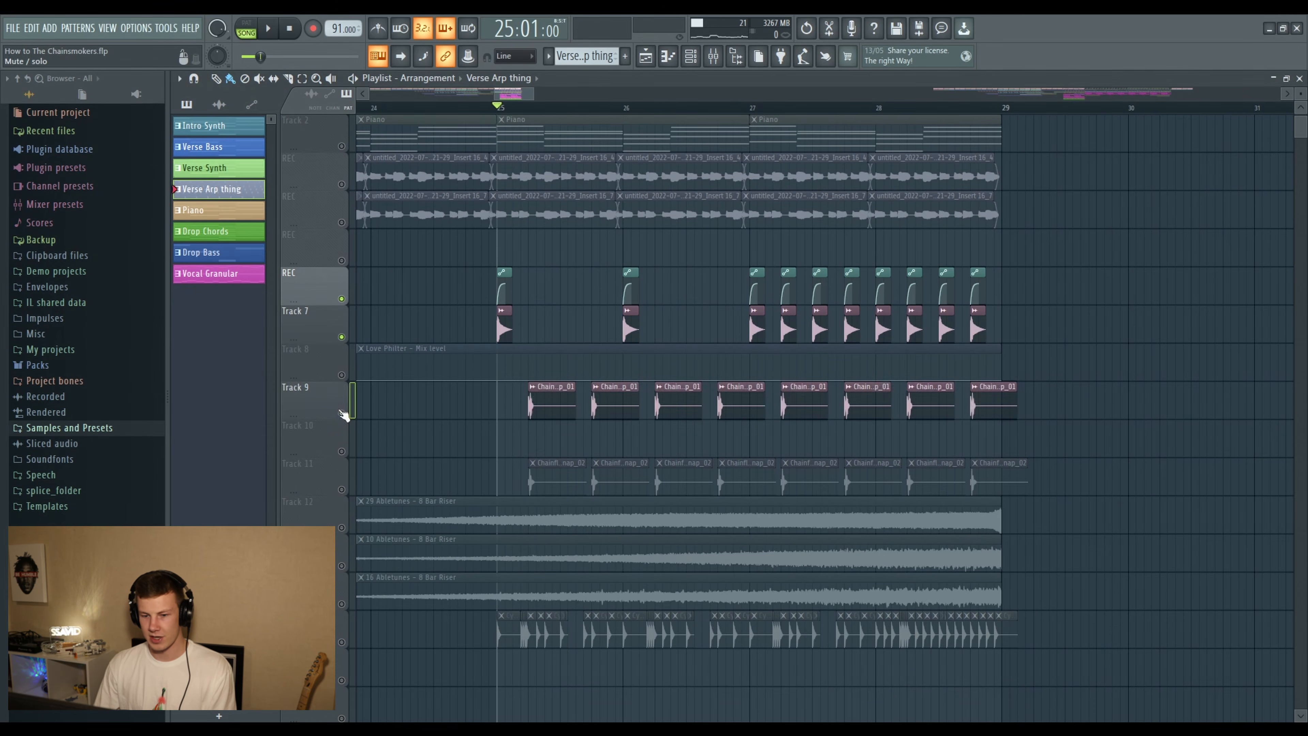
click(341, 487)
scroll(541, 424, down, 5)
click(341, 452)
scroll(562, 268, up, 1)
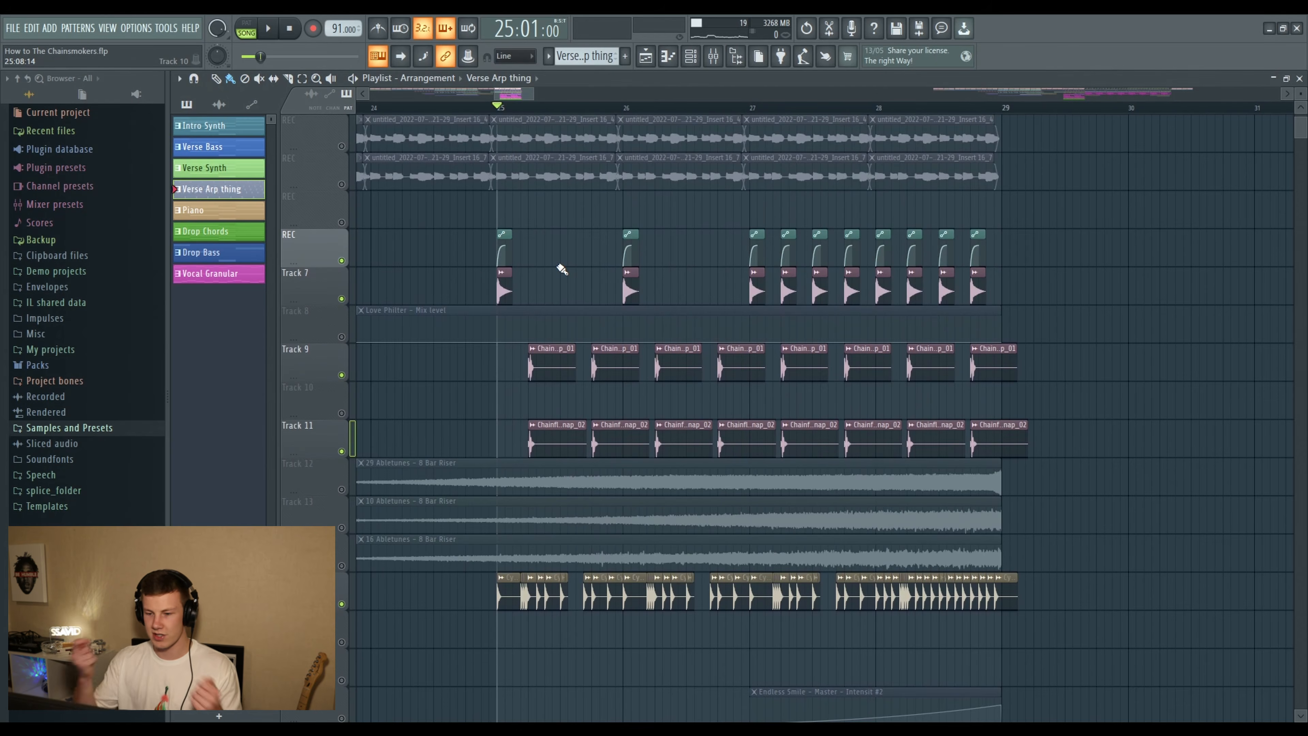
- Play the soloed build-up drums from bar 25 while following their clips
key(space)
scroll(1090, 410, down, 4)
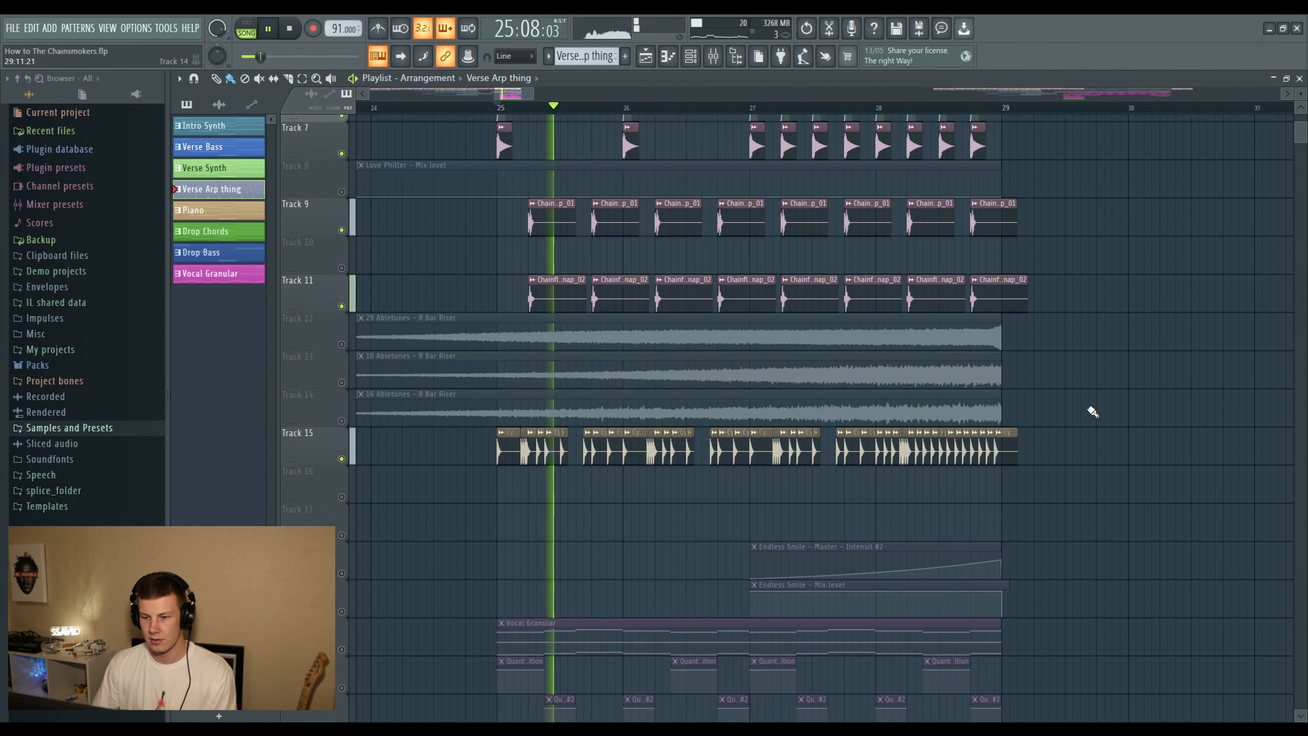
scroll(1091, 410, down, 2)
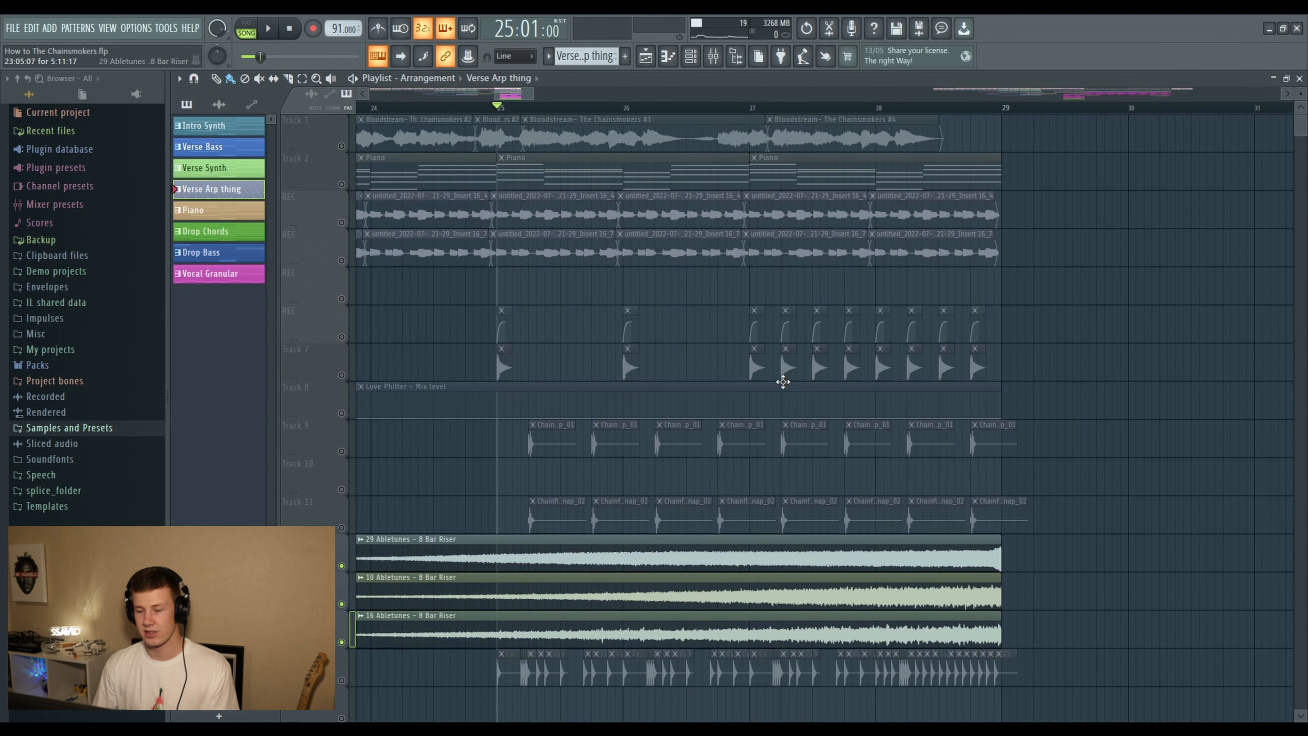
- Play the three soloed Abletunes 8 Bar Riser clips on Tracks 12 to 14 from bar 25
key(space)
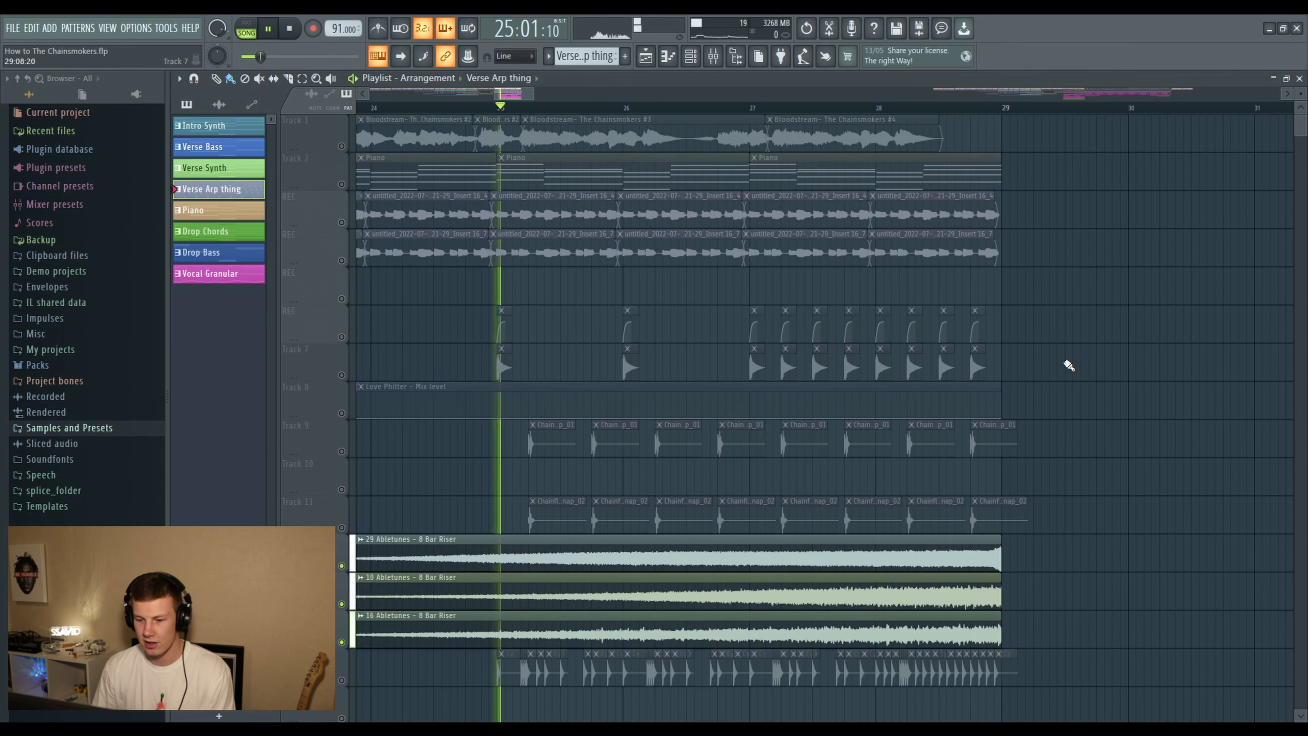
scroll(1060, 374, down, 6)
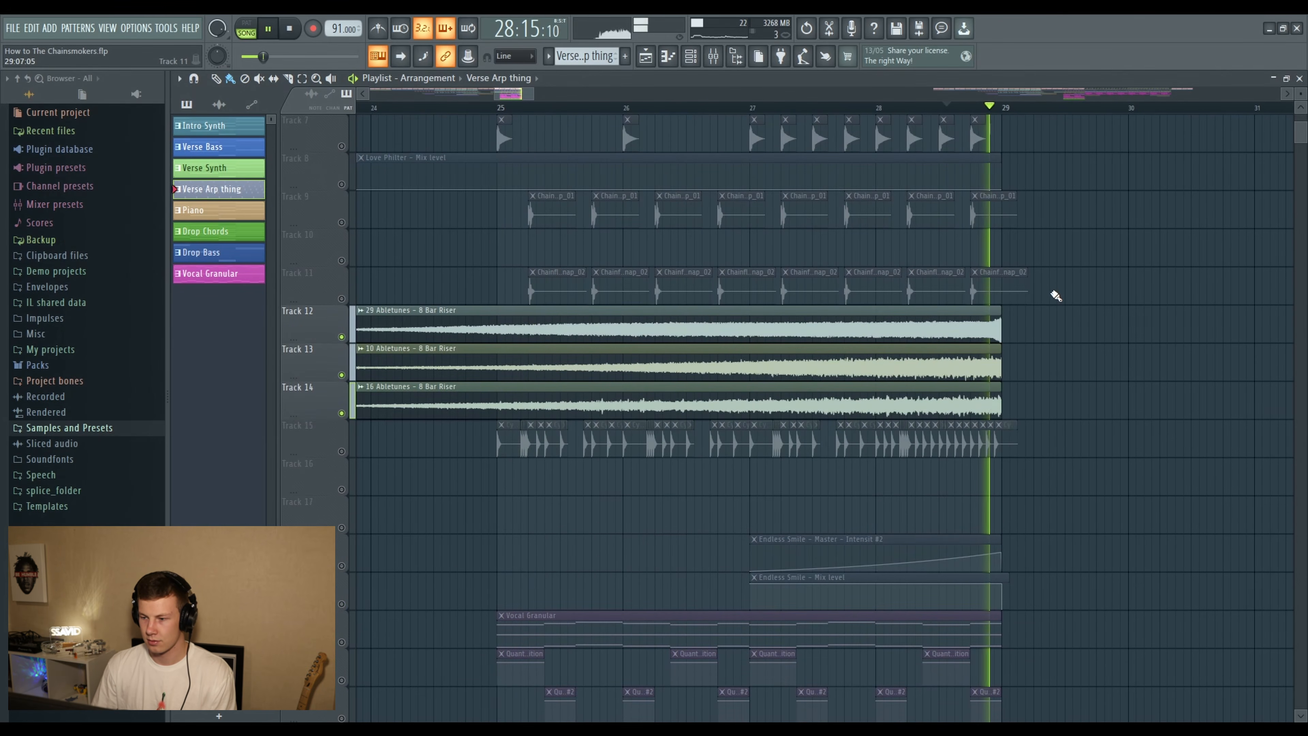
key(space)
- Examine the build-up's Vocal Granular and Drop Chords clips with their Quanta, LFOTool, EQ and reverb automation on Tracks 20 to 35
scroll(699, 279, down, 11)
scroll(699, 278, down, 1)
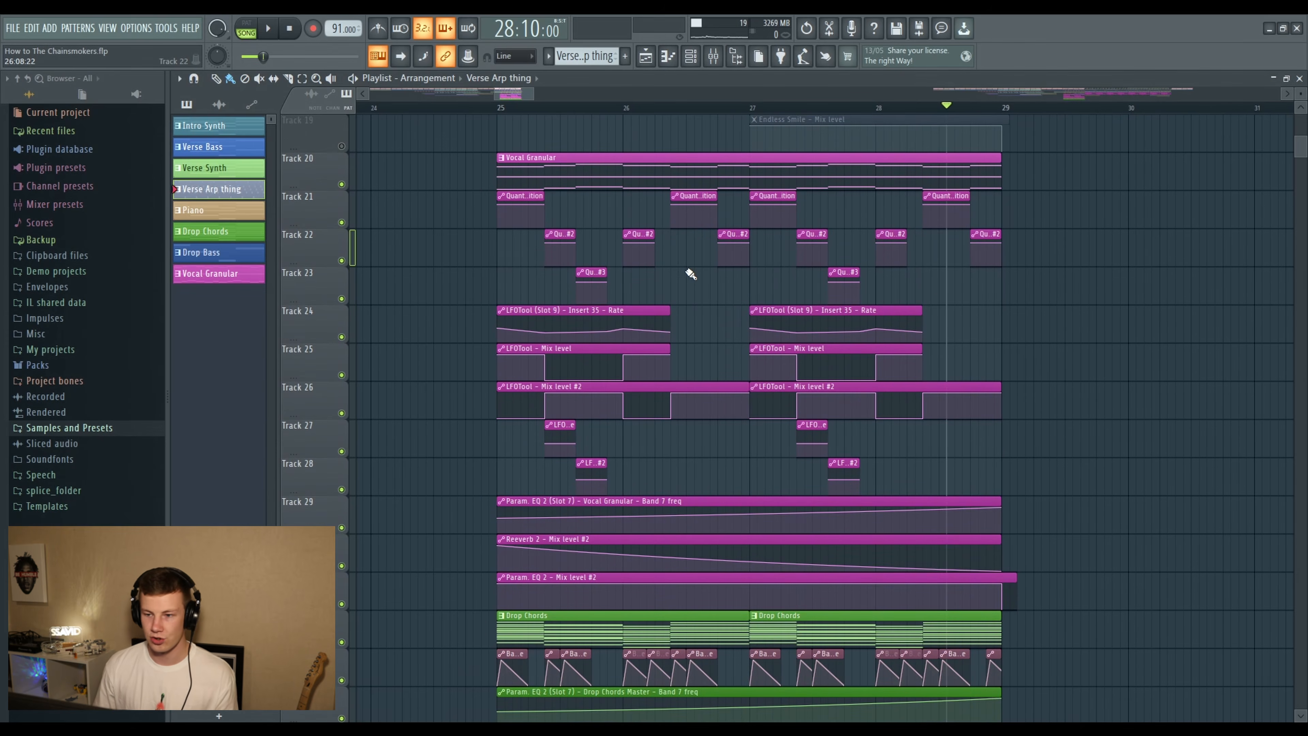
scroll(639, 229, down, 6)
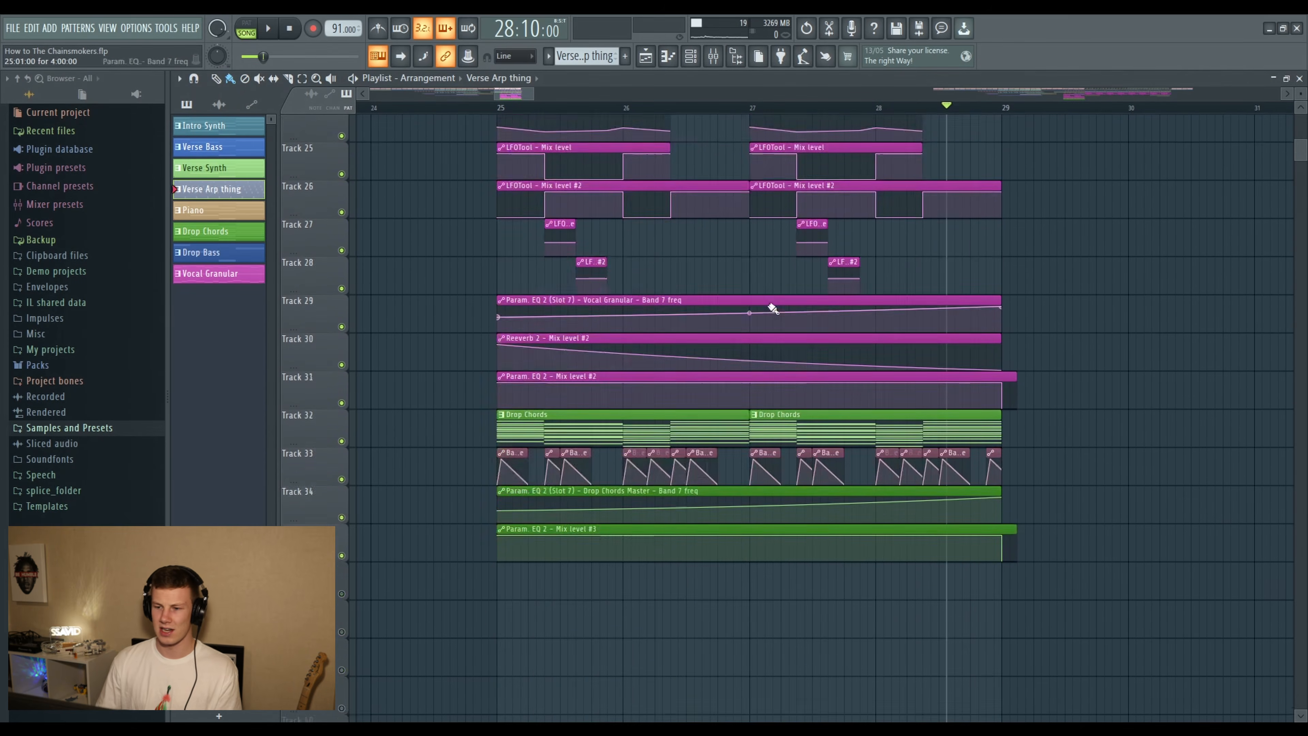
scroll(767, 320, up, 8)
scroll(629, 510, down, 5)
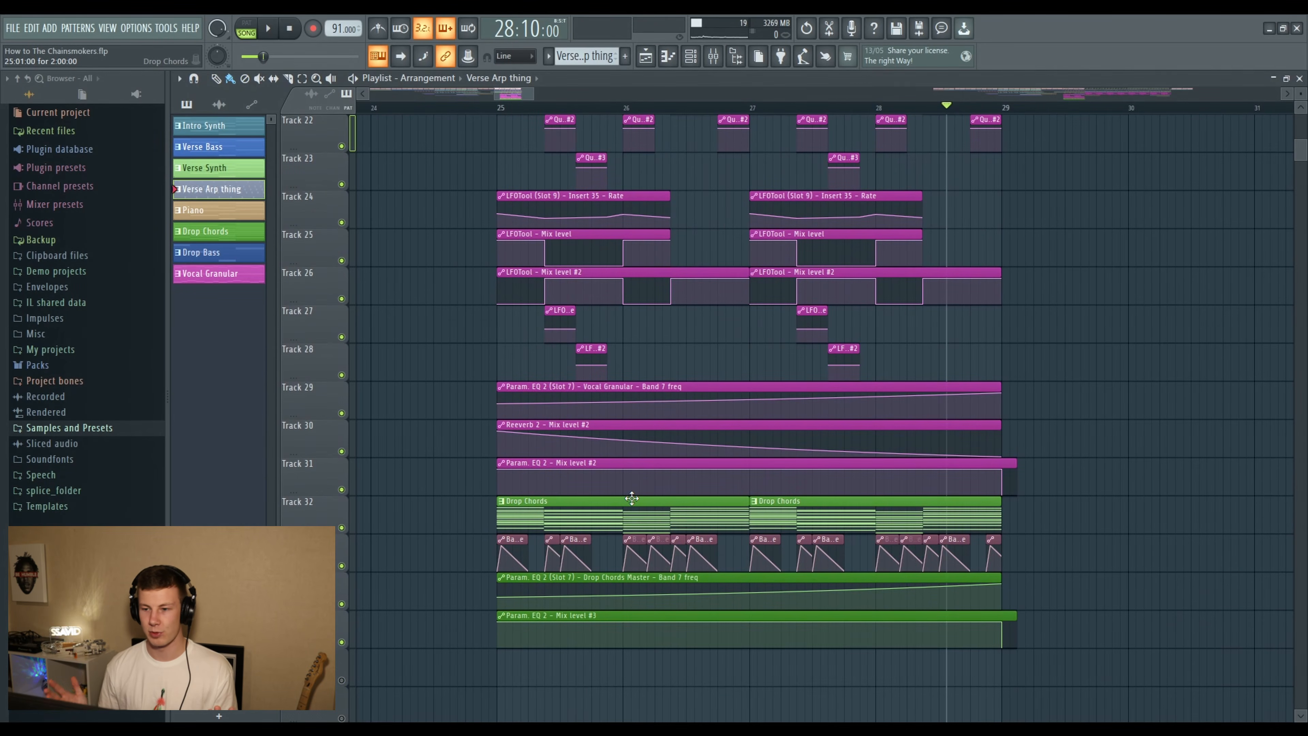
scroll(613, 469, up, 1)
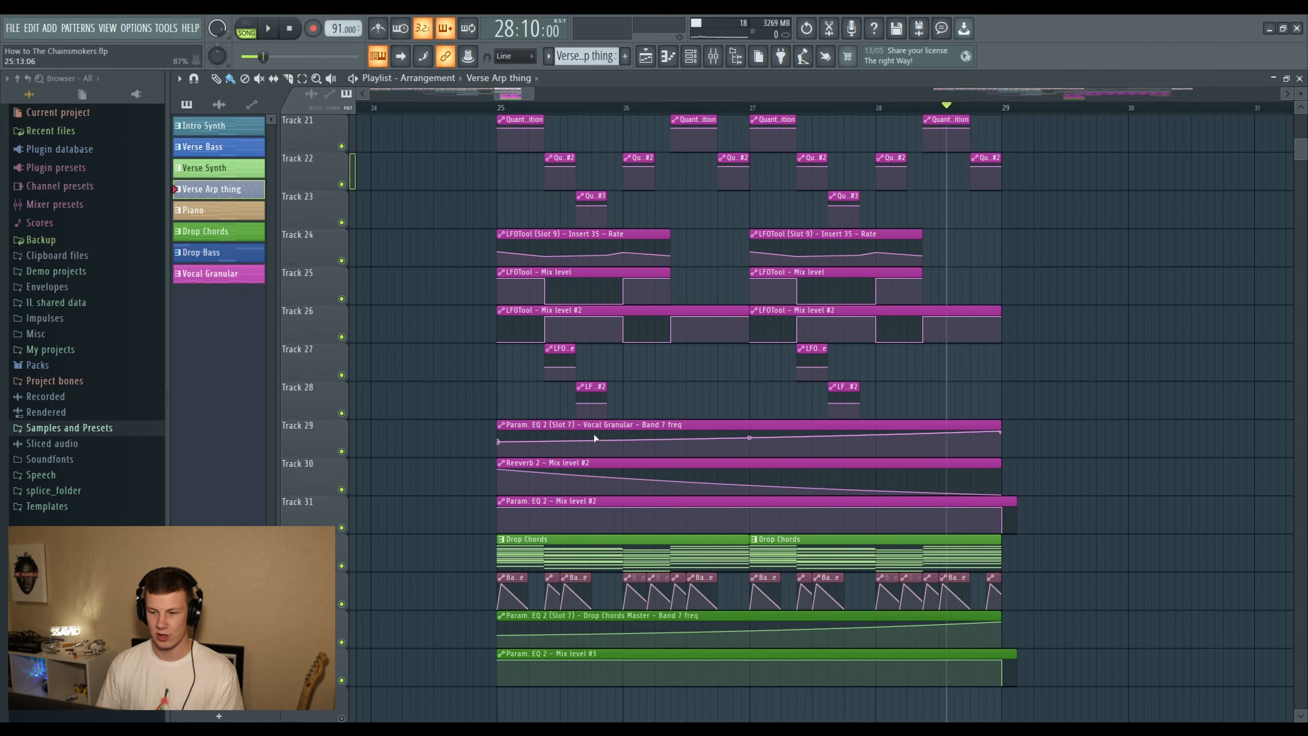
- Play the build-up's Vocal Granular and Drop Chords from bar 25 while following their automation clips
click(493, 109)
key(space)
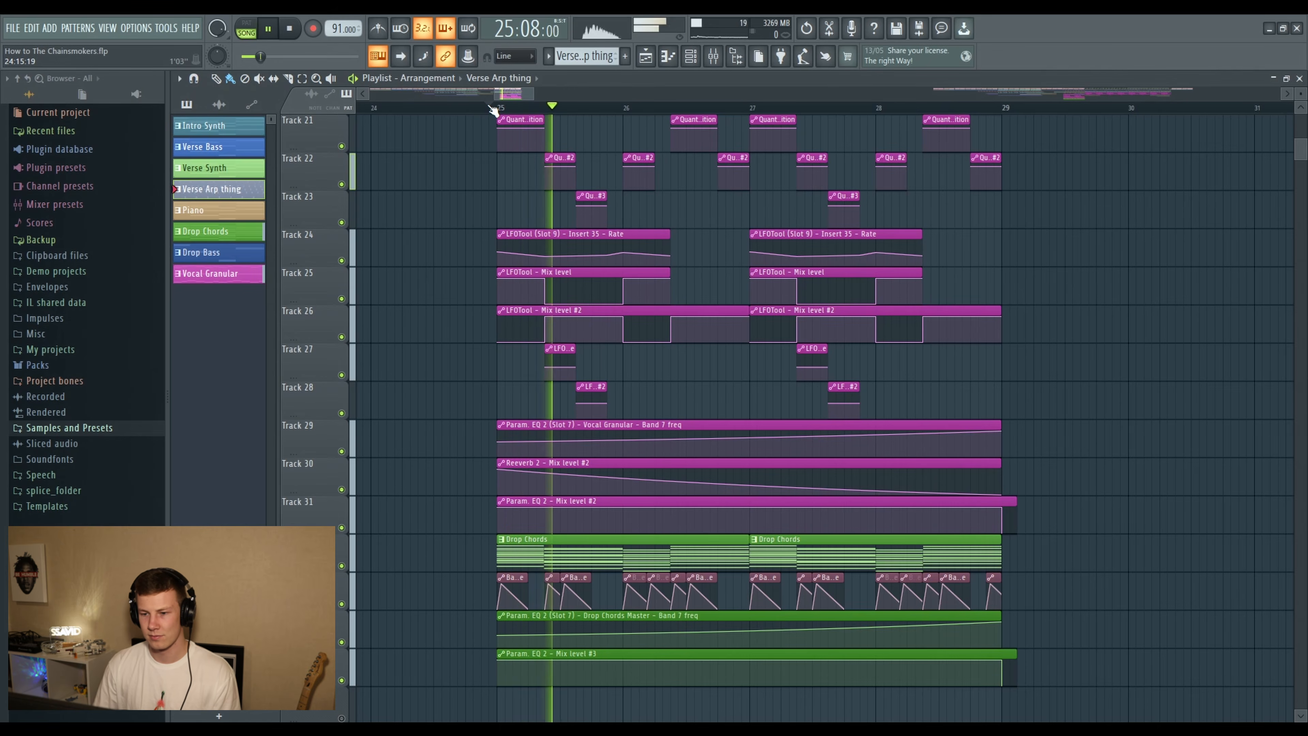
scroll(1050, 286, down, 1)
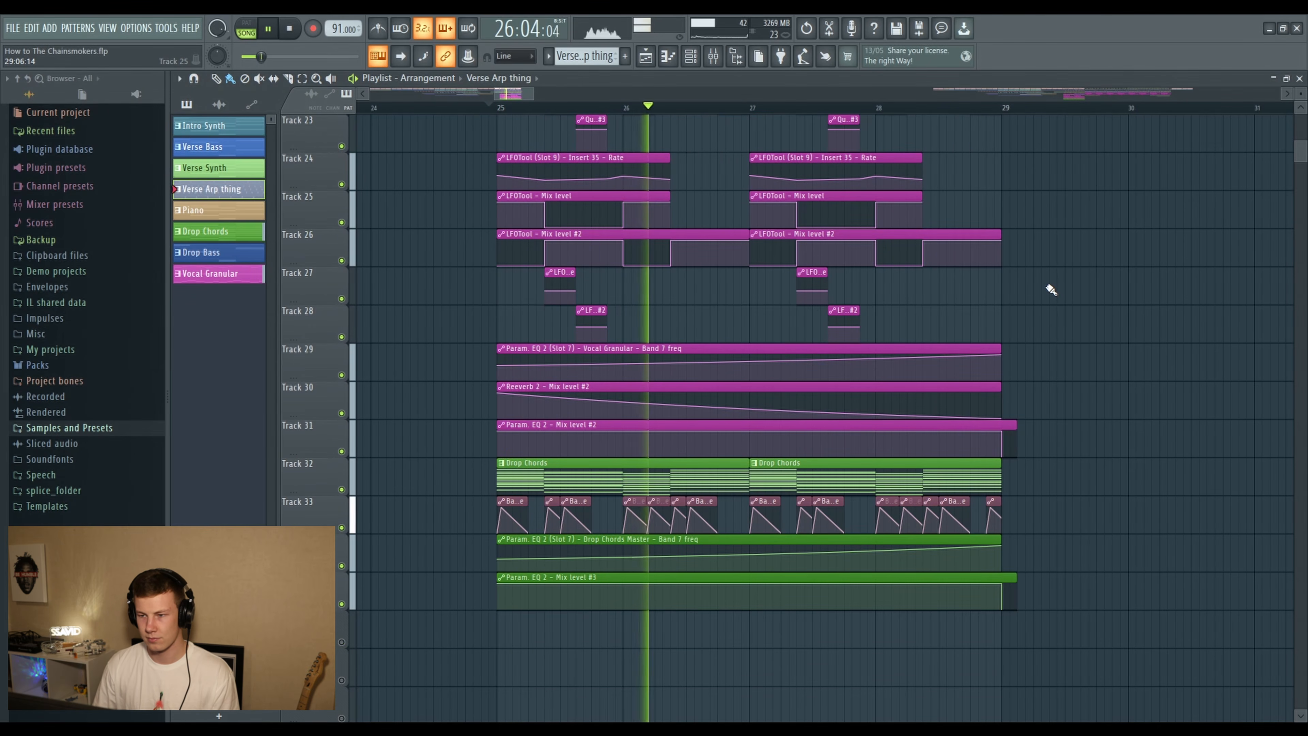
scroll(1051, 290, up, 2)
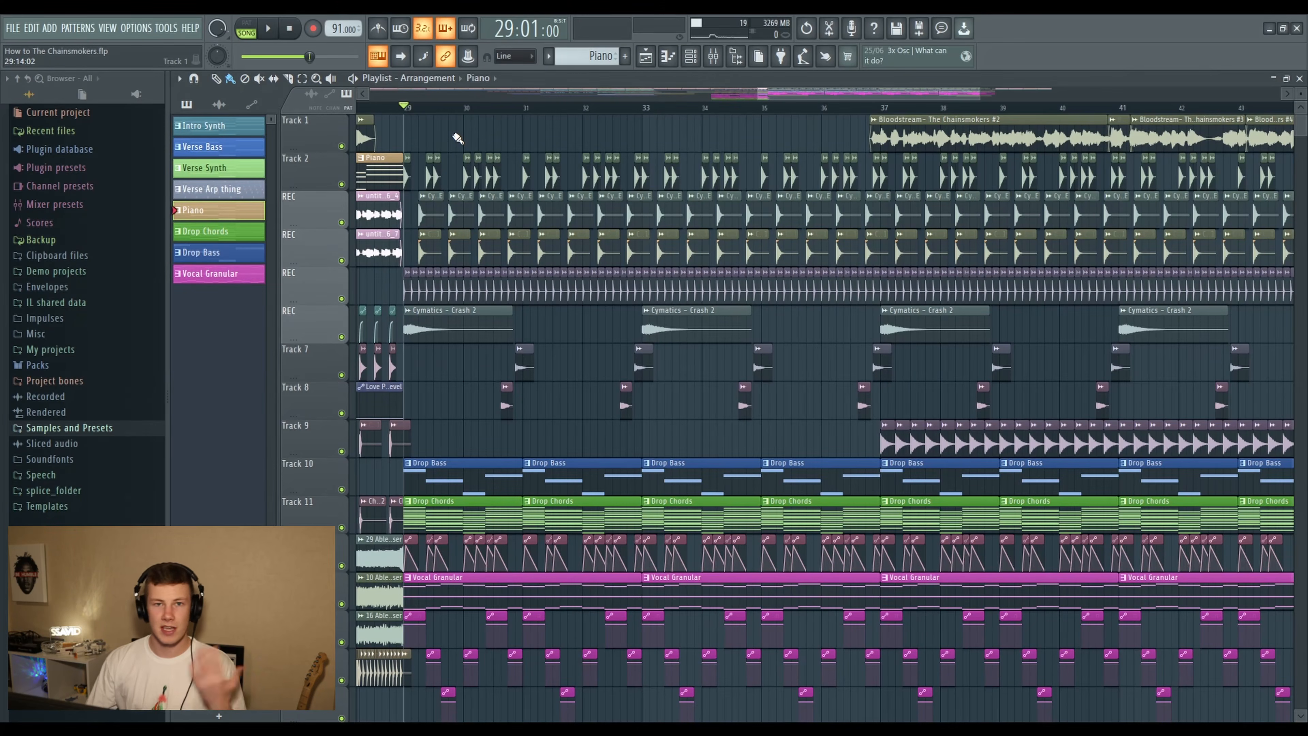
- Solo the drop's kick, snare and clap on Tracks 2 to 4 and play them from bar 29
scroll(402, 109, up, 8)
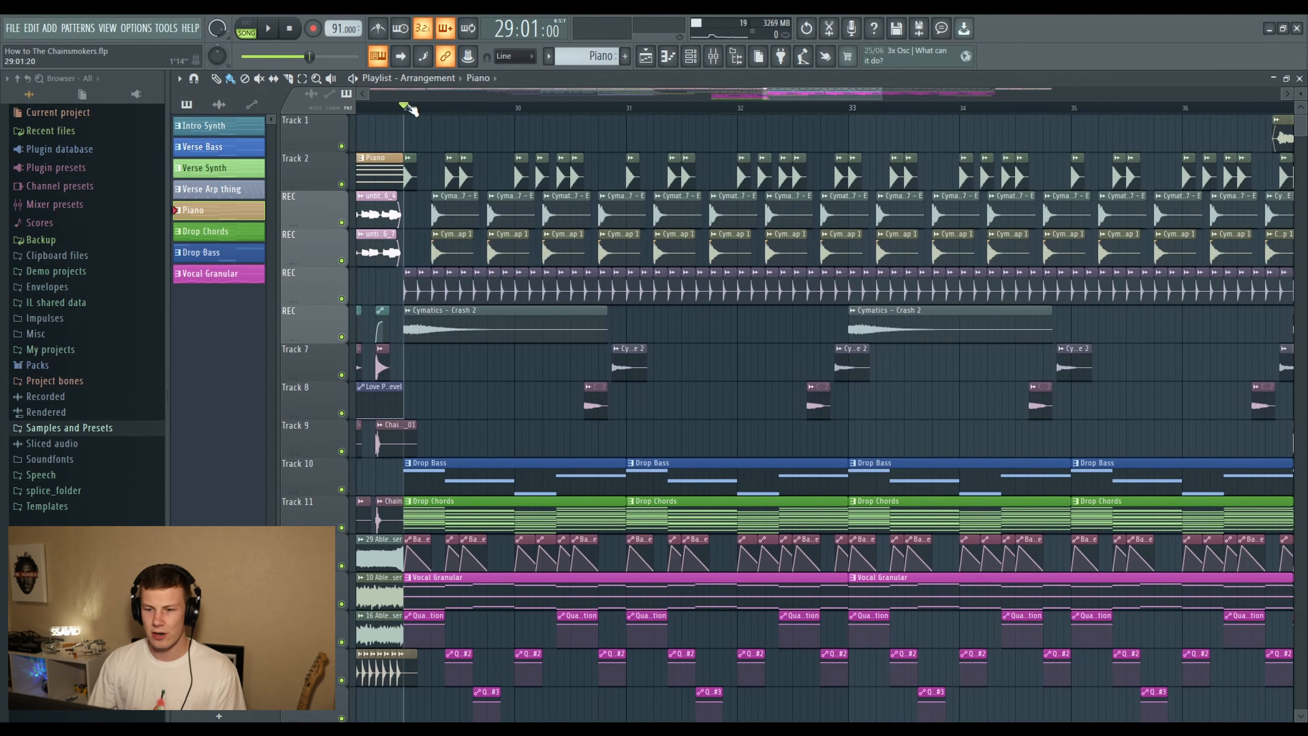
drag(343, 184, 342, 262)
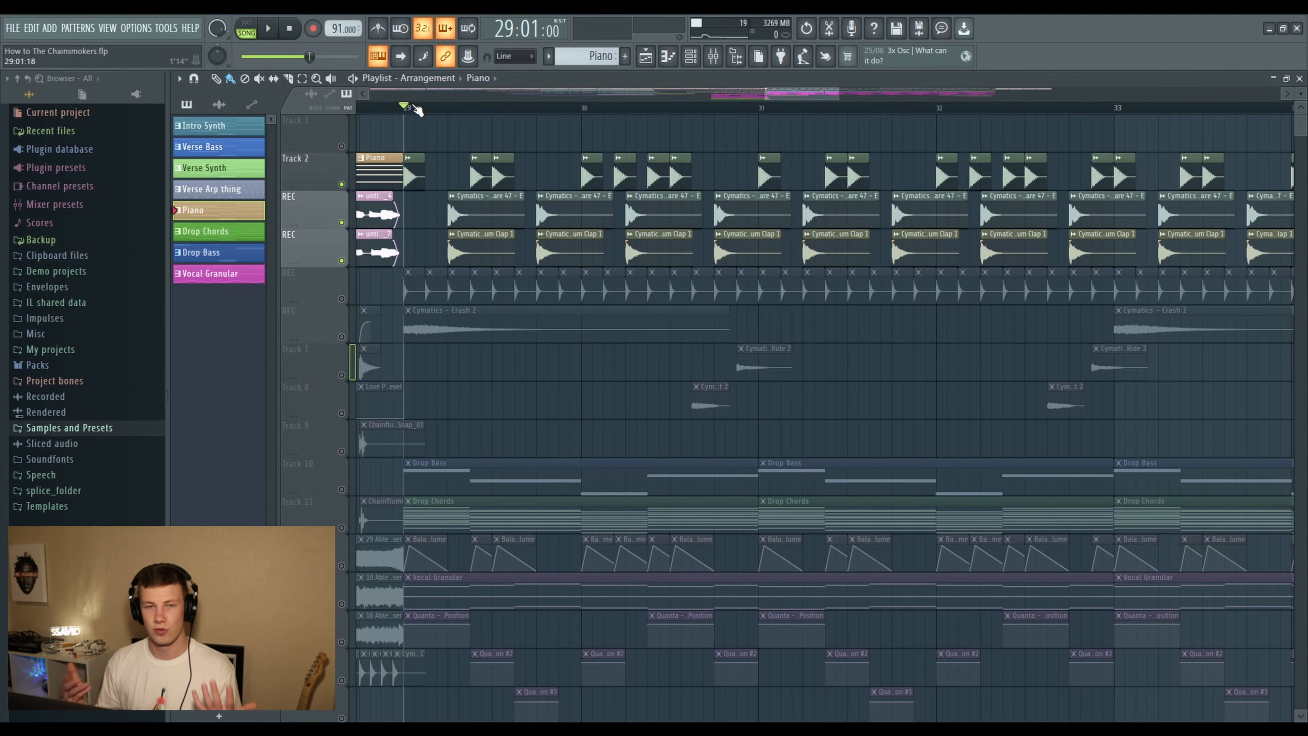
key(ctrl+s)
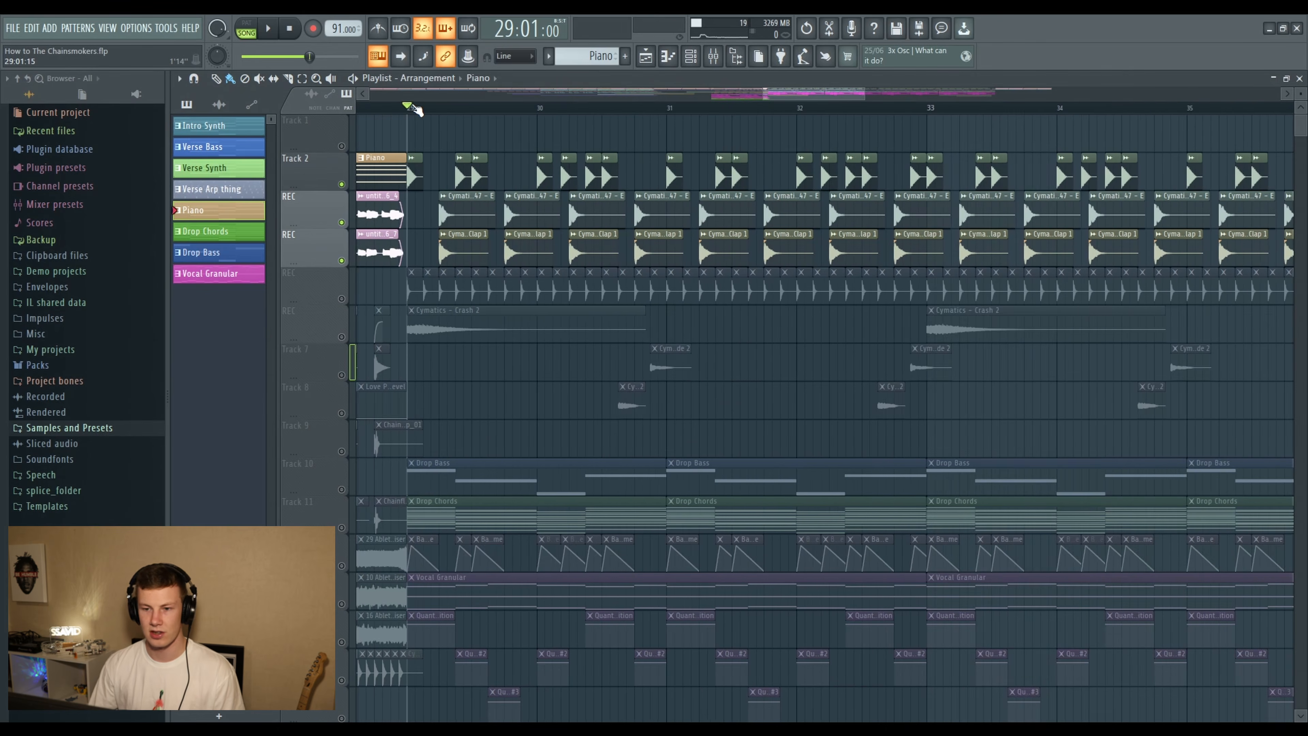
key(space)
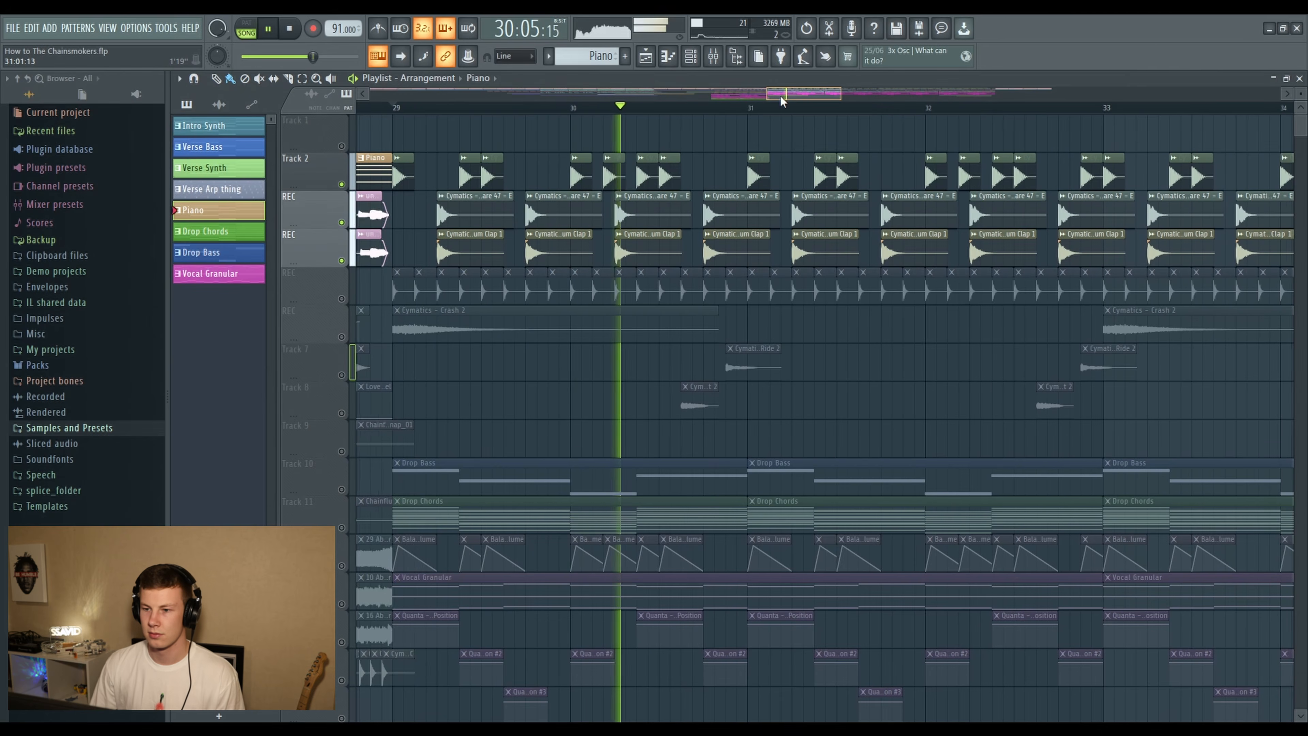
key(space)
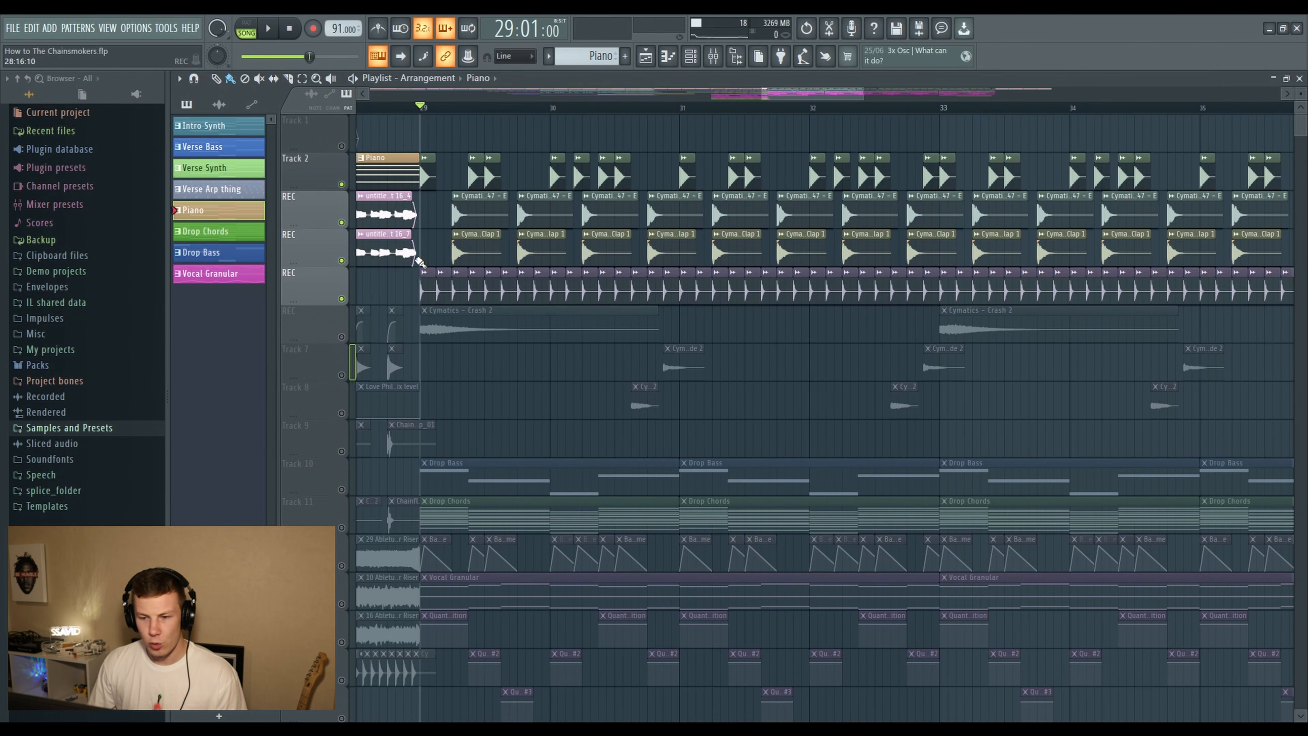
- Play the drop drums from bar 29 with the hi-hat track added, and again with the Cymatics Crash 2 track included
key(space)
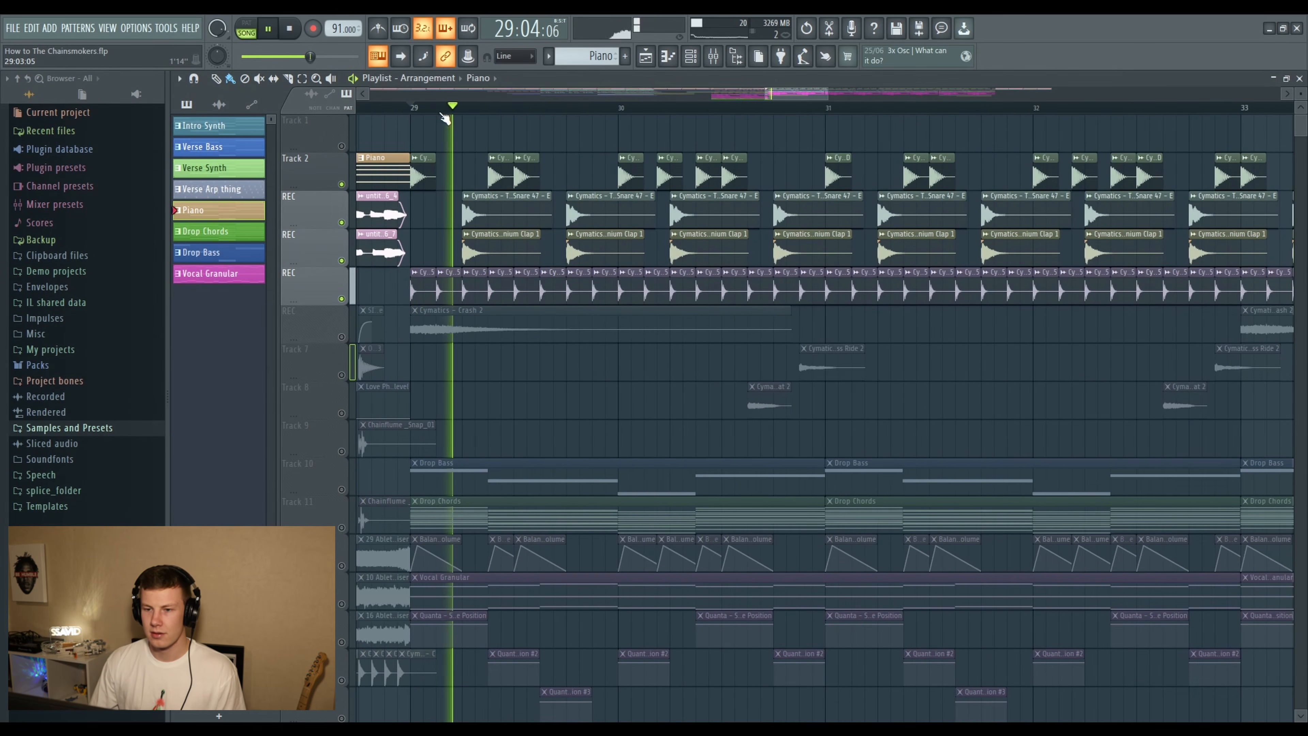
scroll(442, 114, down, 2)
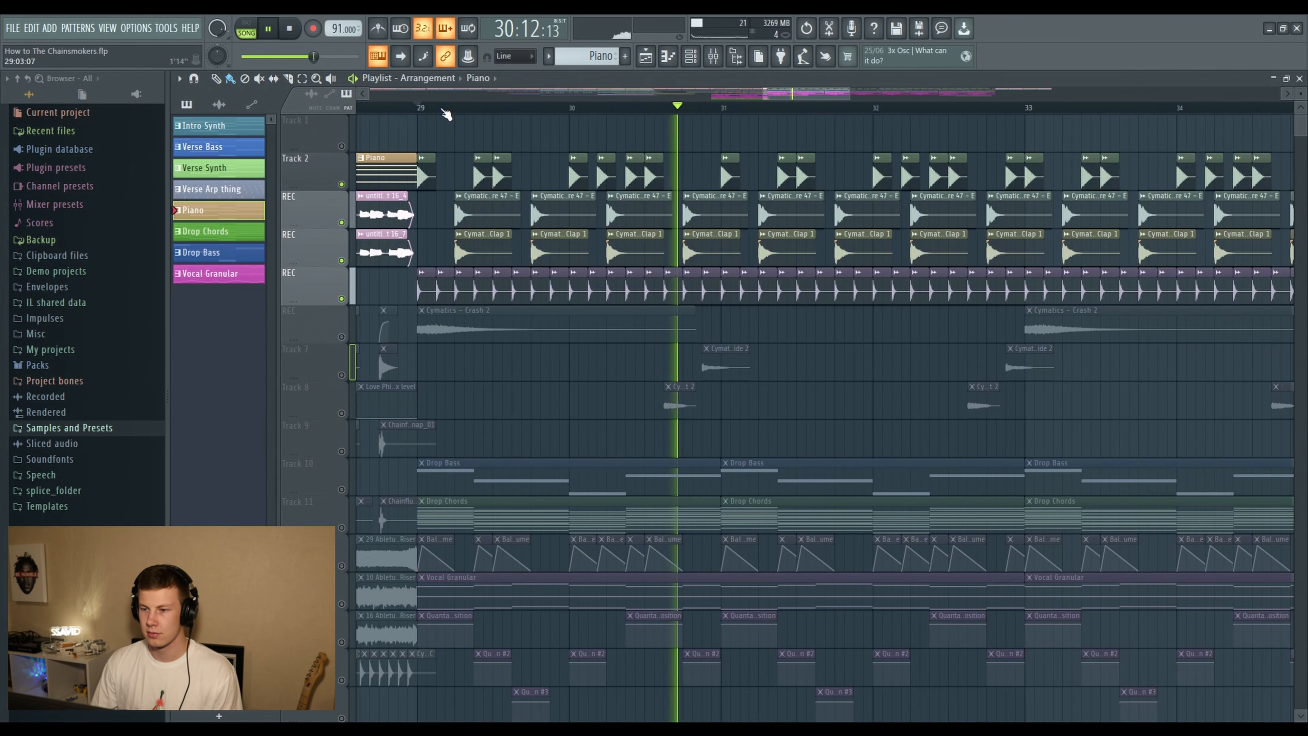
key(space)
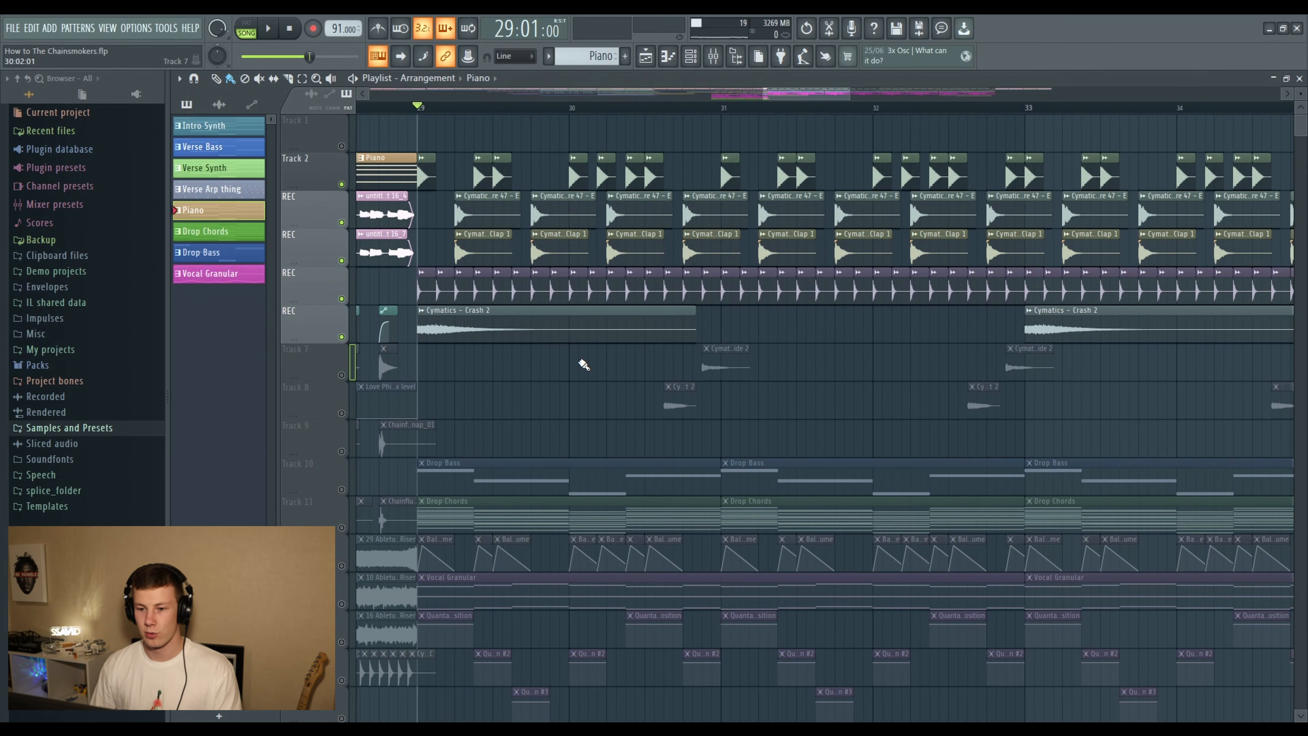
key(space)
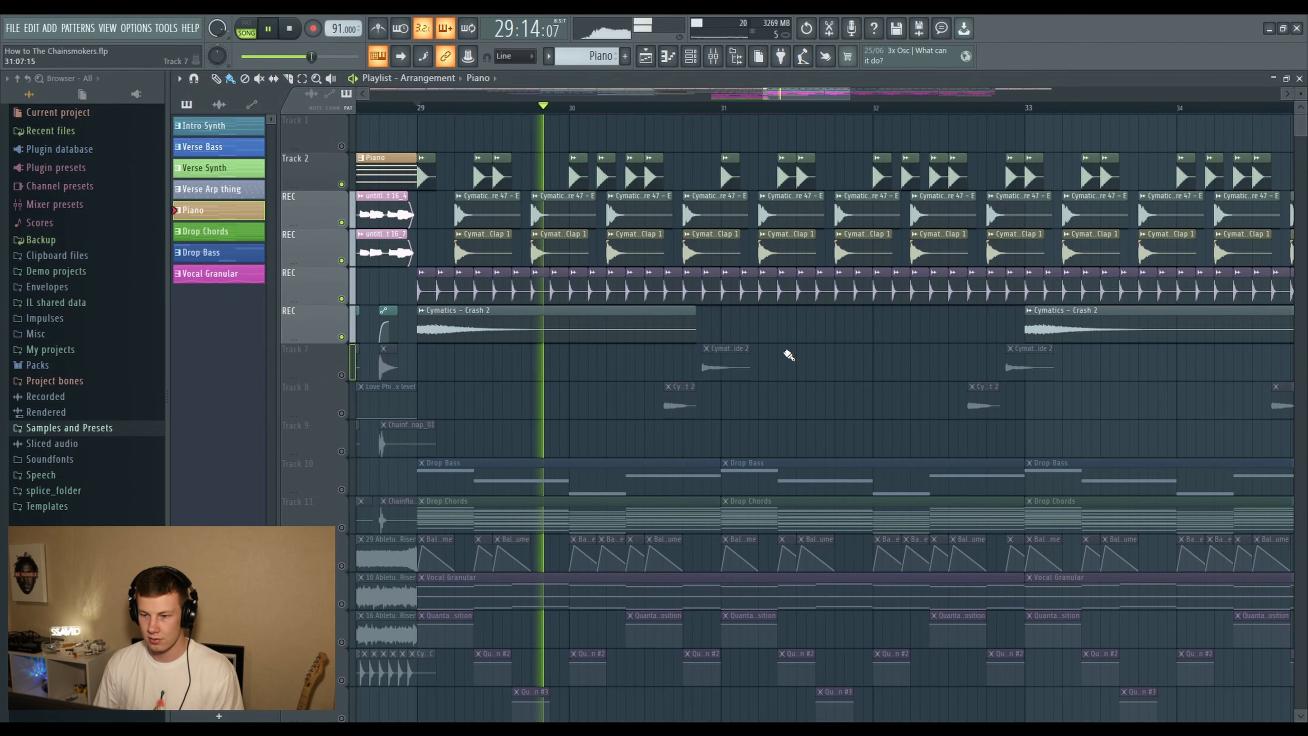
key(space)
- Add Tracks 7 and 8 to the audible drop drums and play them from bar 30
click(341, 413)
click(341, 375)
drag(616, 108, 570, 107)
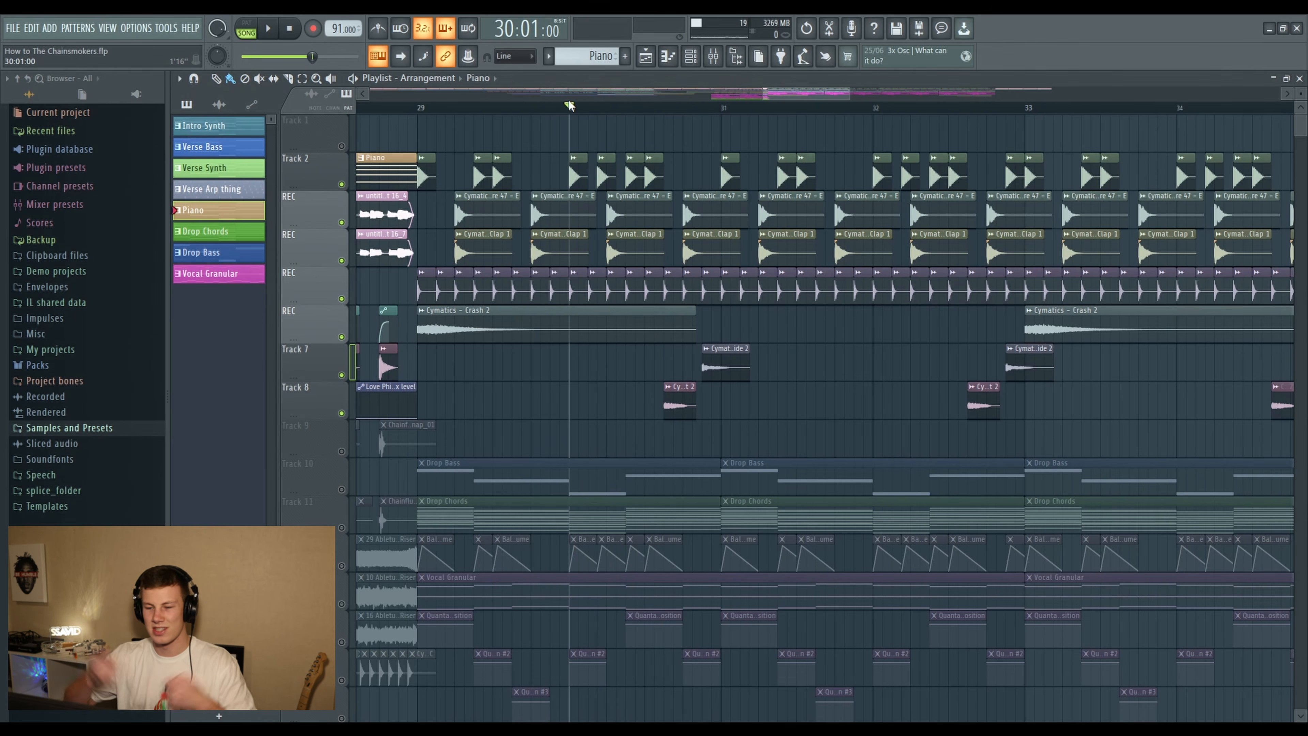
key(space)
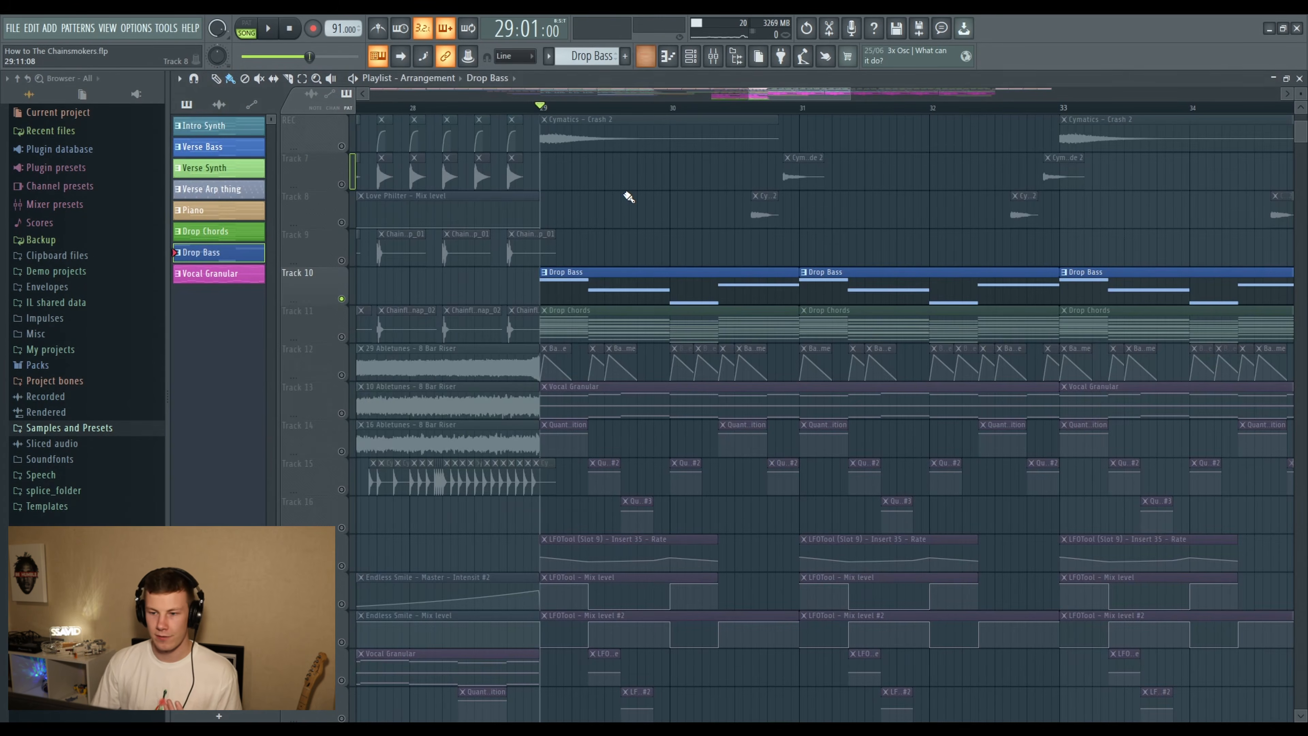
- Inspect the Drop Bass pattern's notes and its Serum_x64 #5 instrument with the BASS - Heart preset, and play the bass from bar 29
double_click(638, 276)
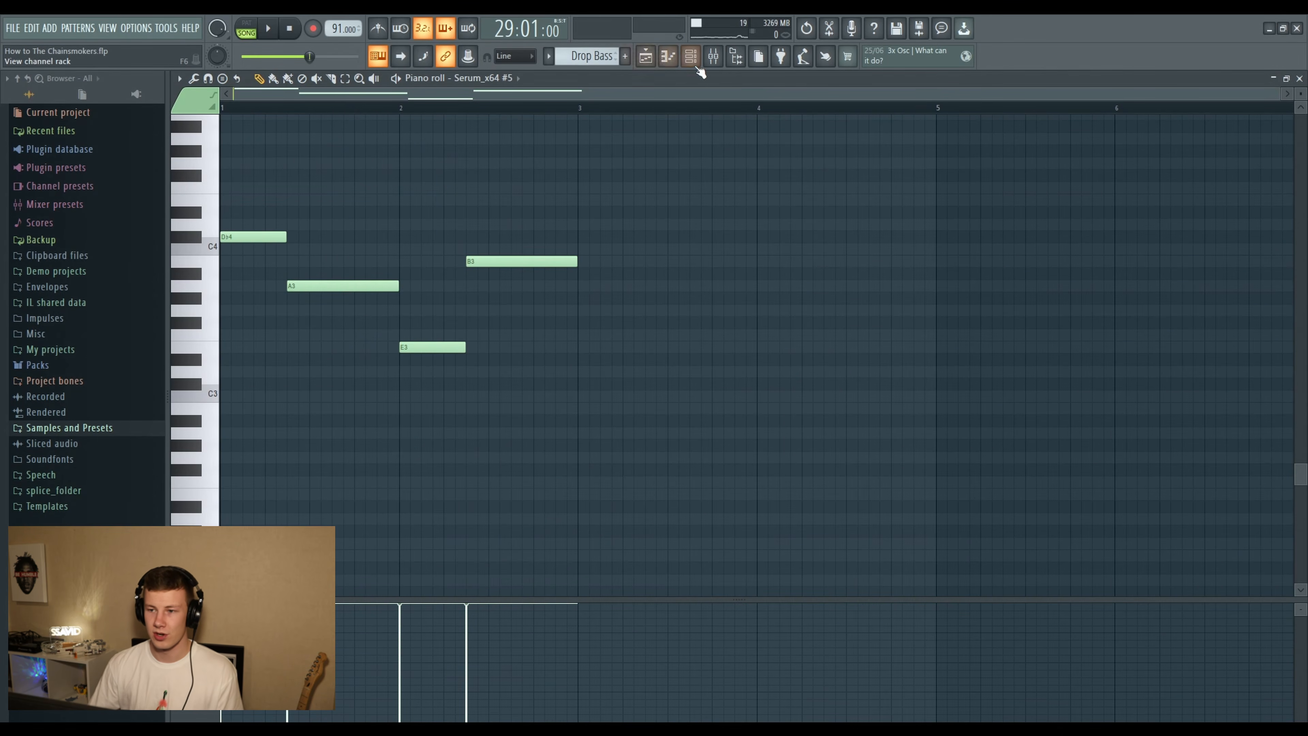
click(646, 58)
click(690, 58)
click(756, 305)
drag(526, 143, 491, 97)
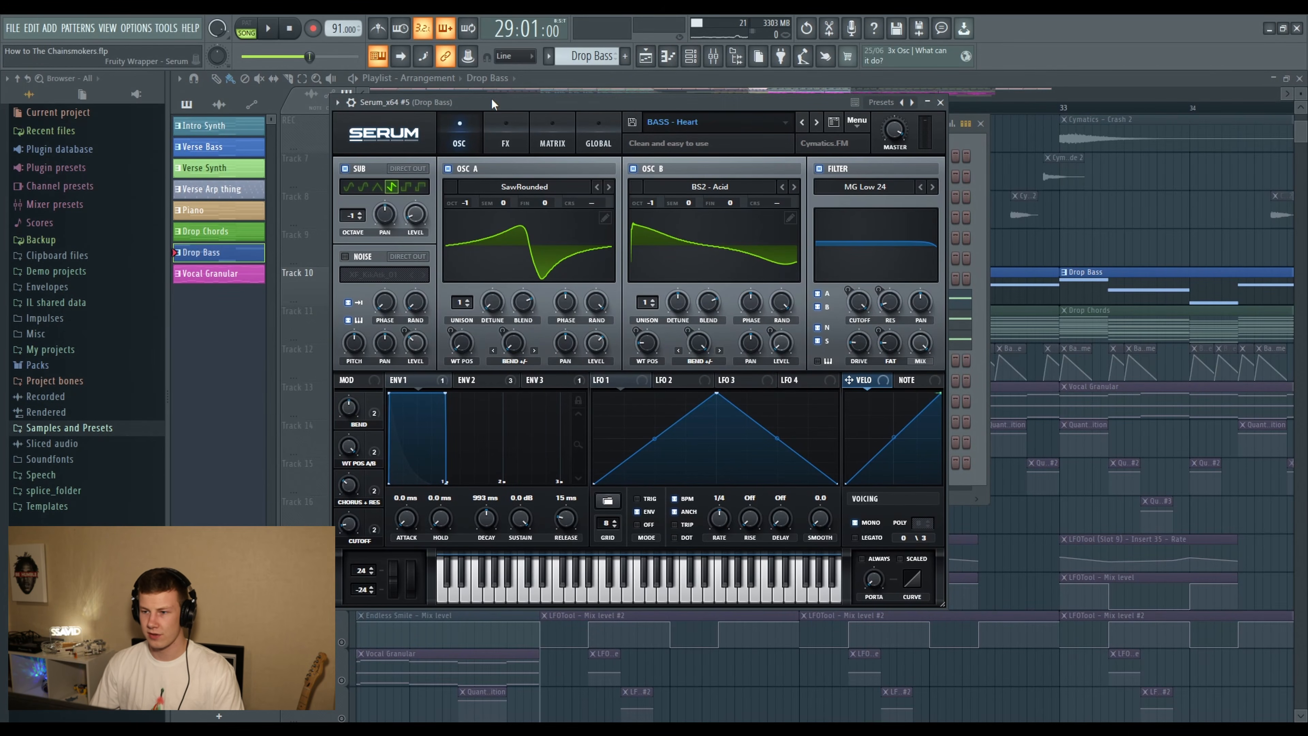
key(space)
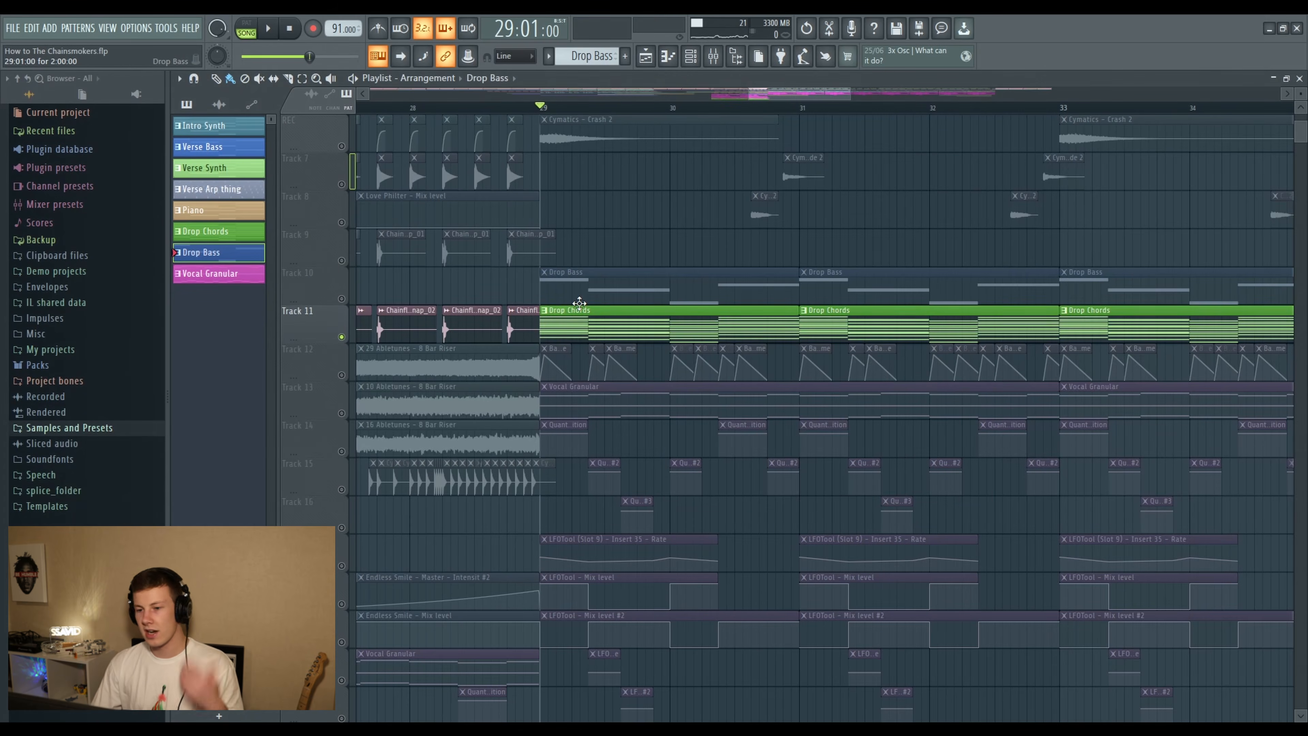
- Open the Drop Chords pattern's notes from Track 11 and play the chords from bar 29
double_click(580, 304)
key(space)
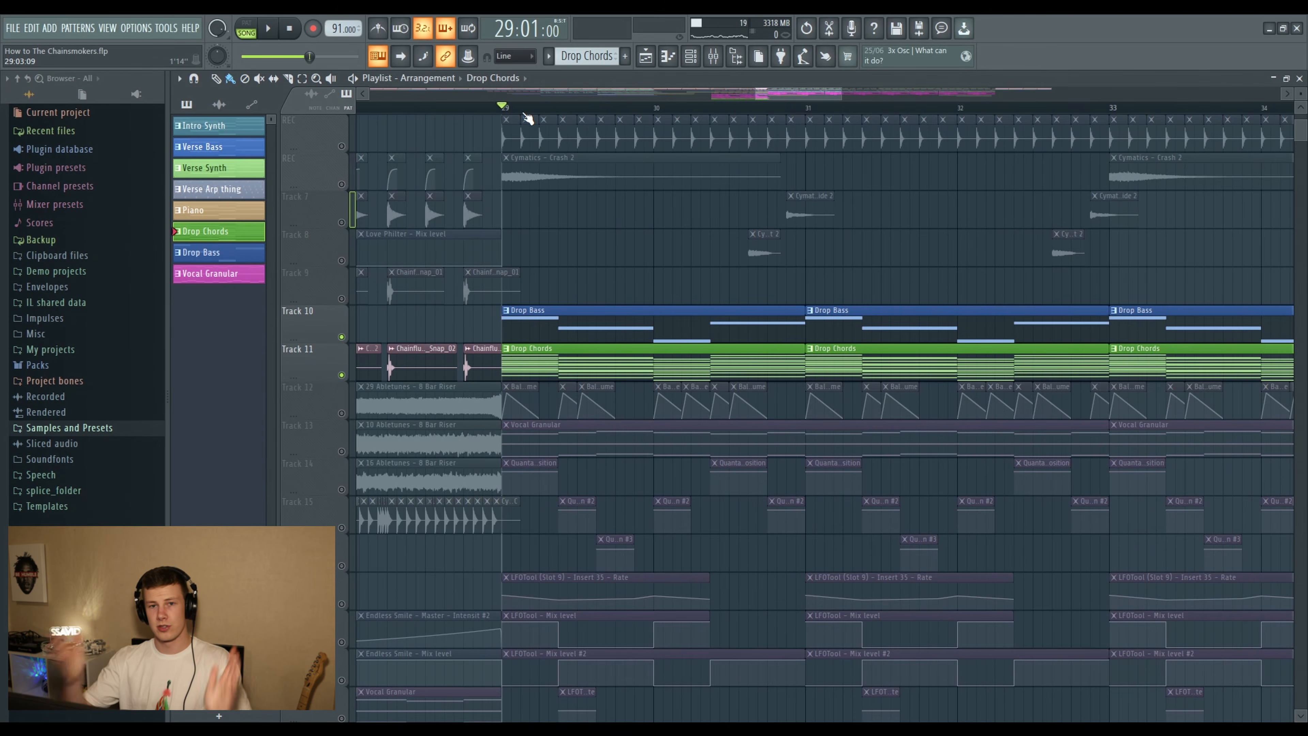
- Zoom in on the Balance volume automation on Track 12 and open Fruity Balance on the Synths Master mixer track
scroll(532, 113, up, 3)
scroll(532, 112, up, 2)
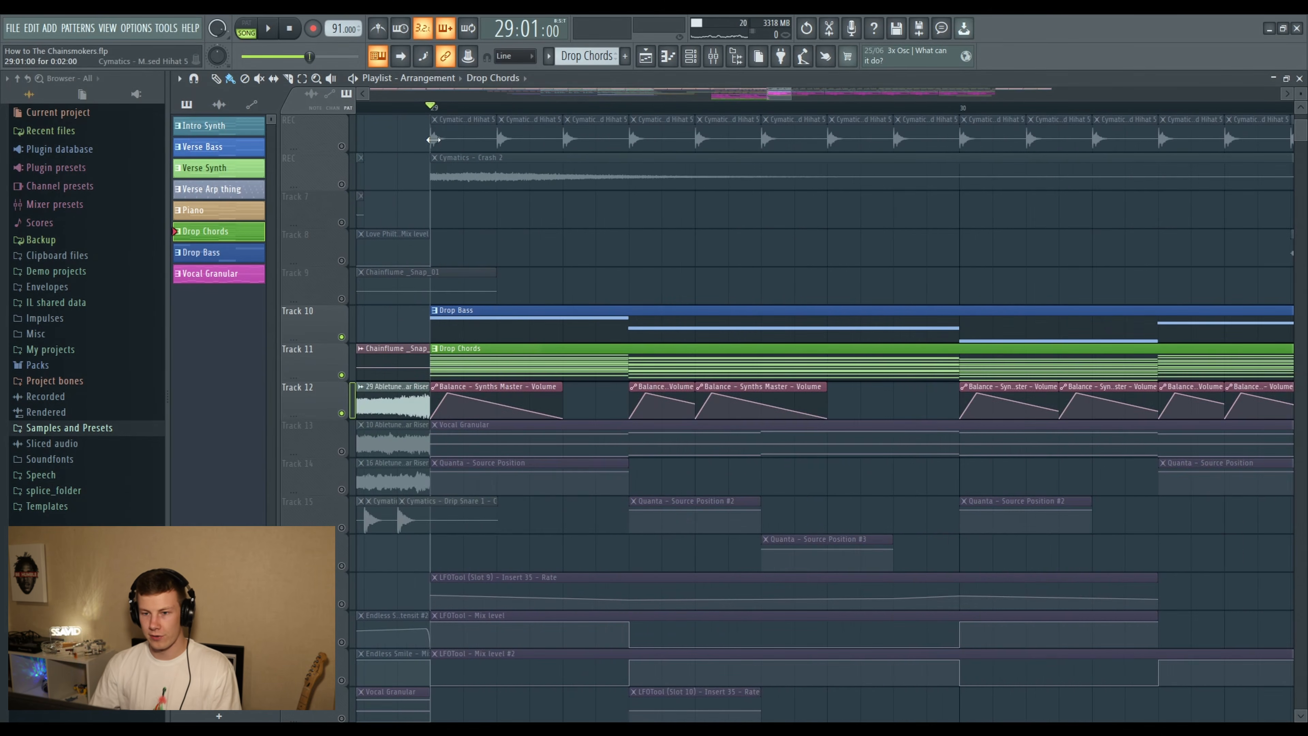
click(713, 55)
click(787, 147)
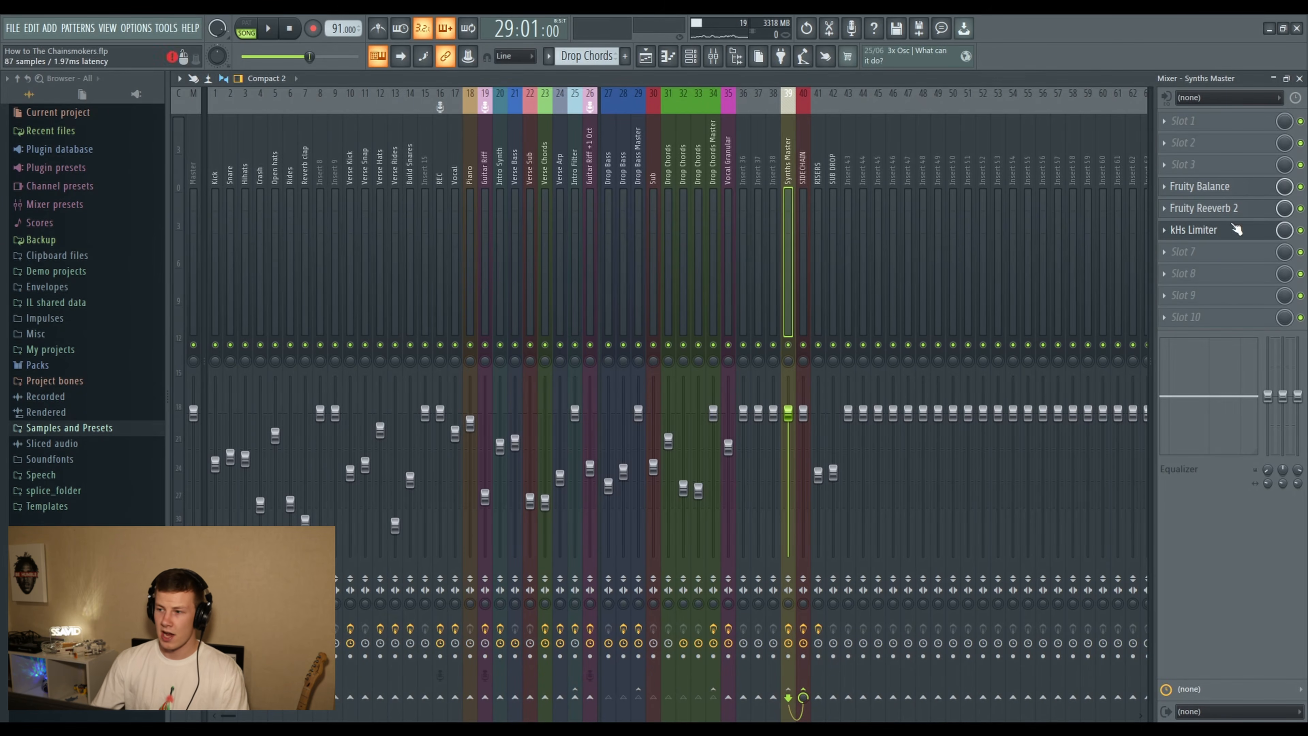
click(1200, 186)
drag(757, 203, 757, 163)
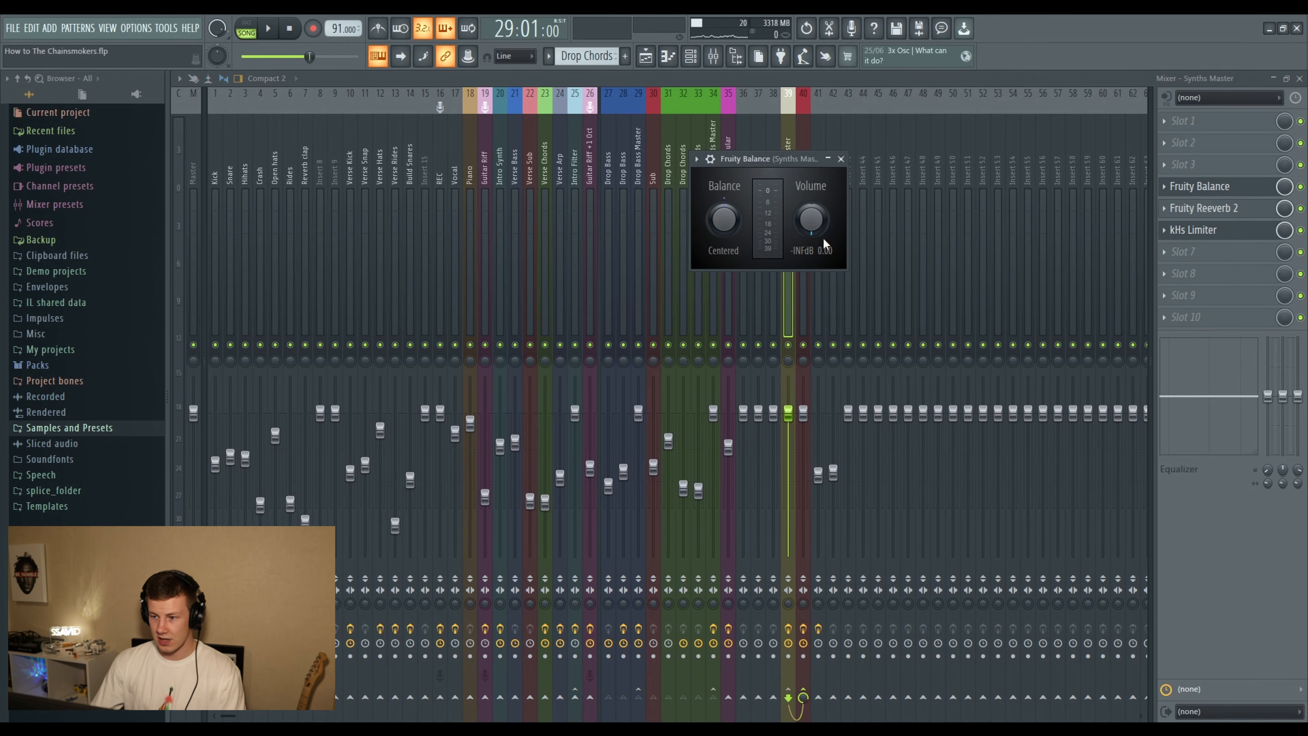
- Check the Fruity Reeverb 2 settings on the Synths Master track and return to the playlist
click(1203, 207)
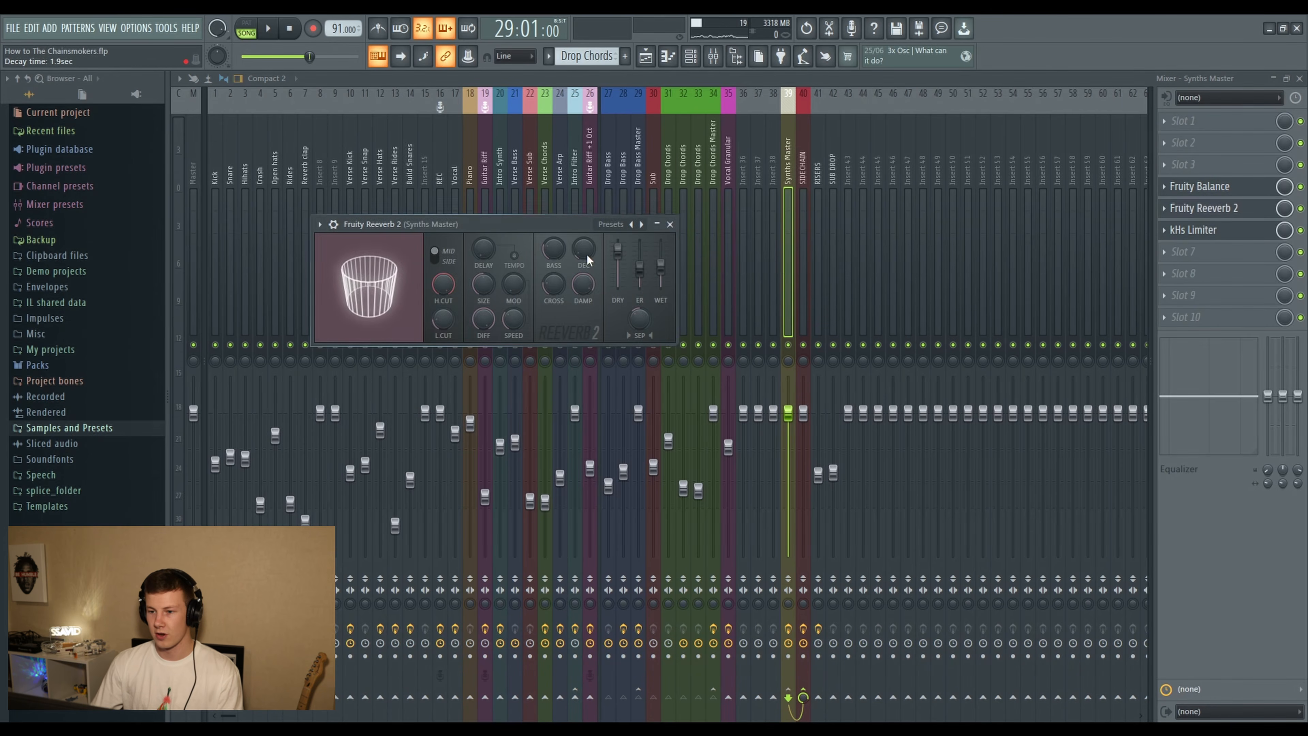
click(670, 225)
click(653, 56)
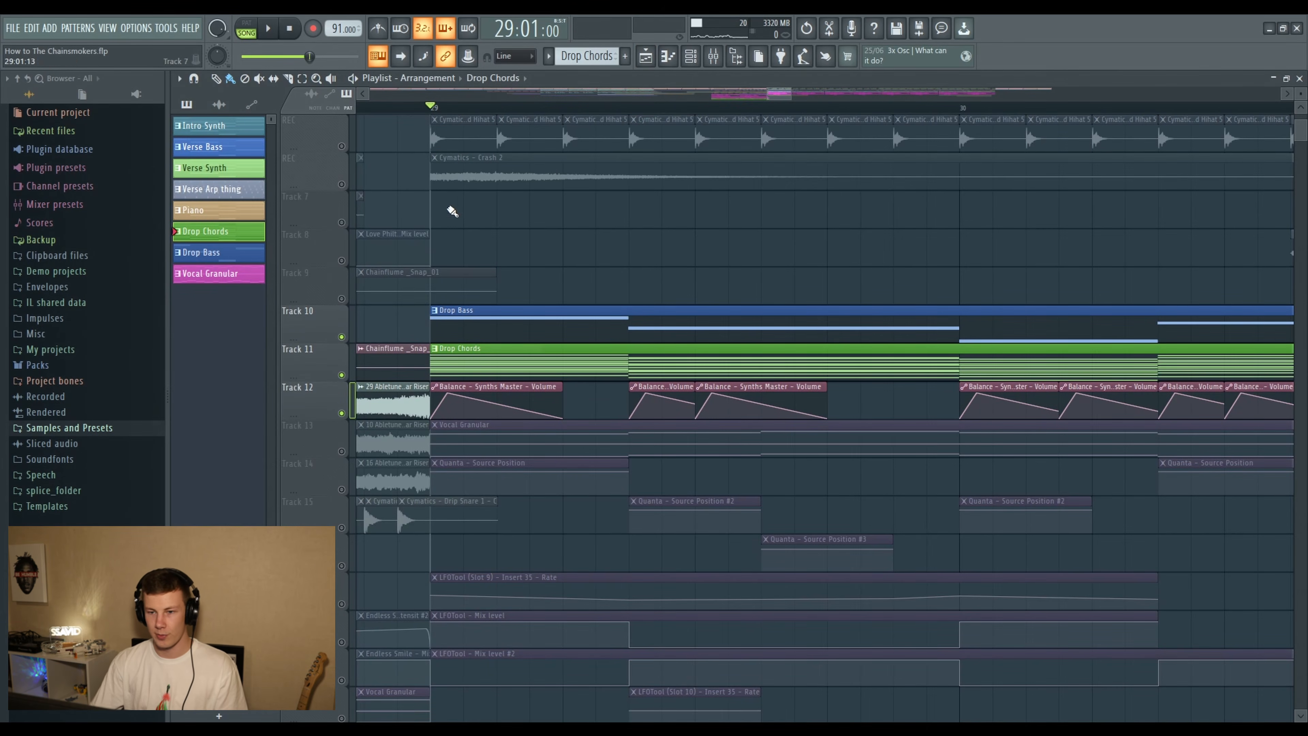
- Play the drop bass and chords with their Balance volume automation from bar 29
scroll(448, 206, down, 3)
key(space)
scroll(438, 121, up, 2)
scroll(439, 129, down, 3)
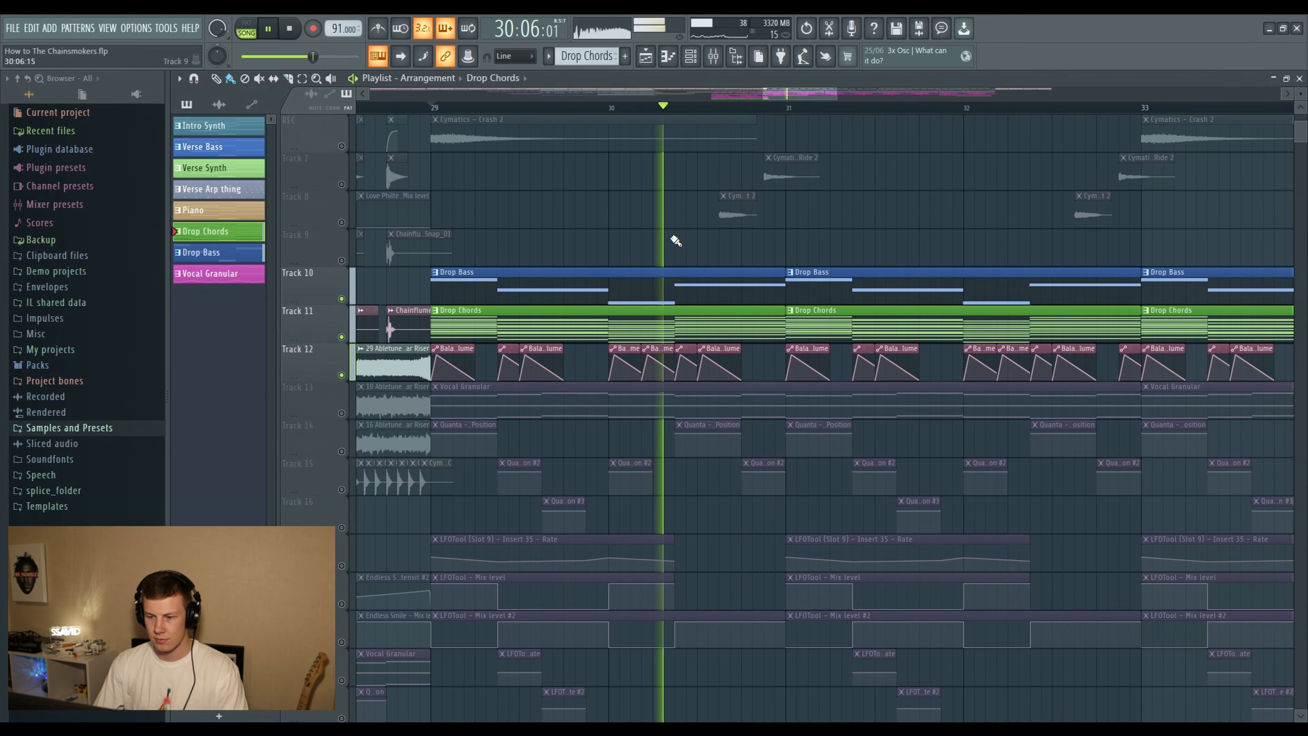
key(space)
- Make only Tracks 13 to 21 audible, covering the Vocal Granular pattern and its Quanta and LFOTool automation
scroll(341, 284, down, 3)
click(341, 298)
click(341, 337)
click(341, 375)
click(341, 412)
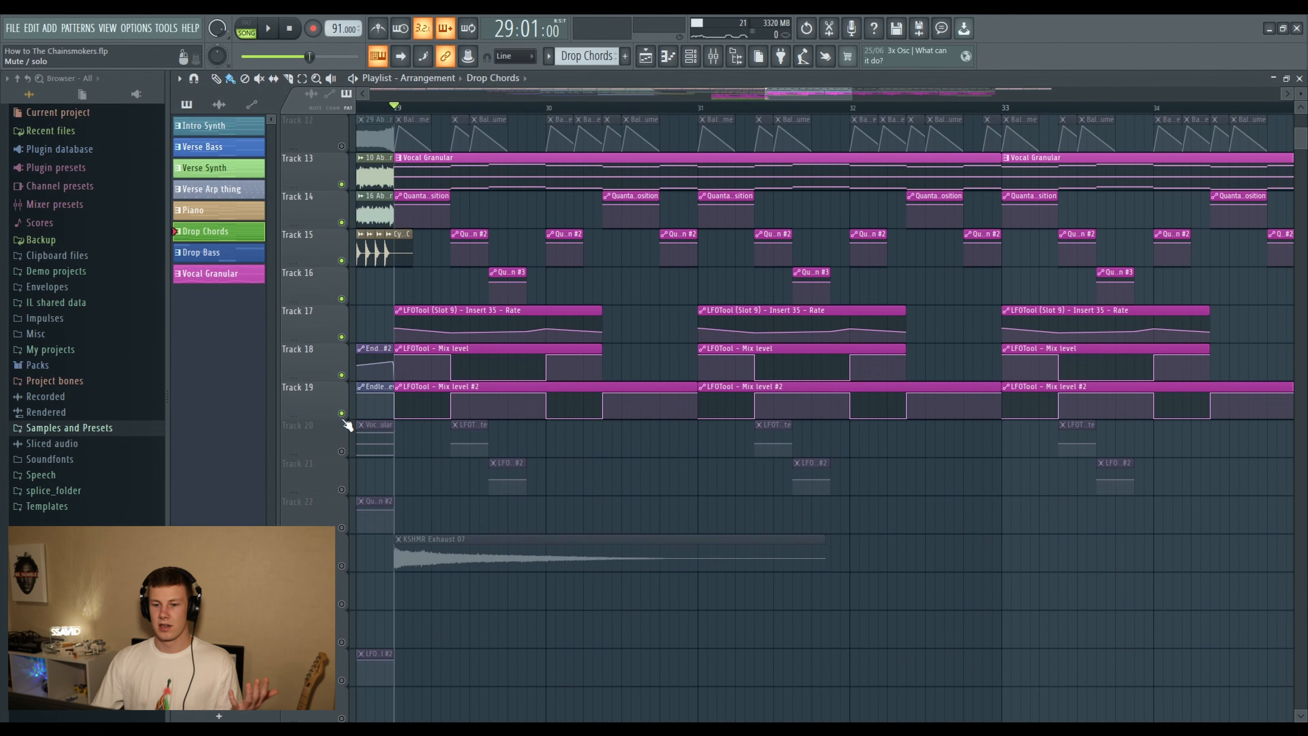
click(341, 451)
click(341, 488)
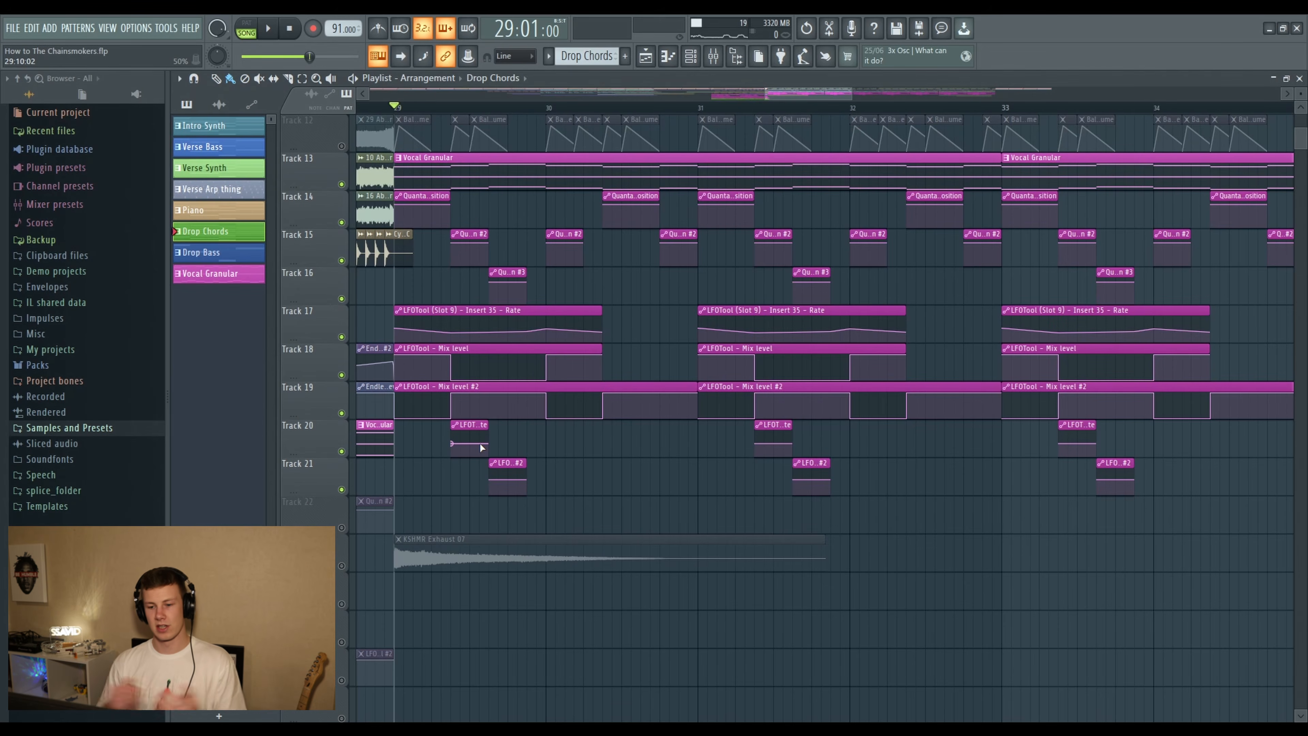
- Select the Vocal Granular pattern on Track 13 and play it with its automation from bar 29
click(529, 154)
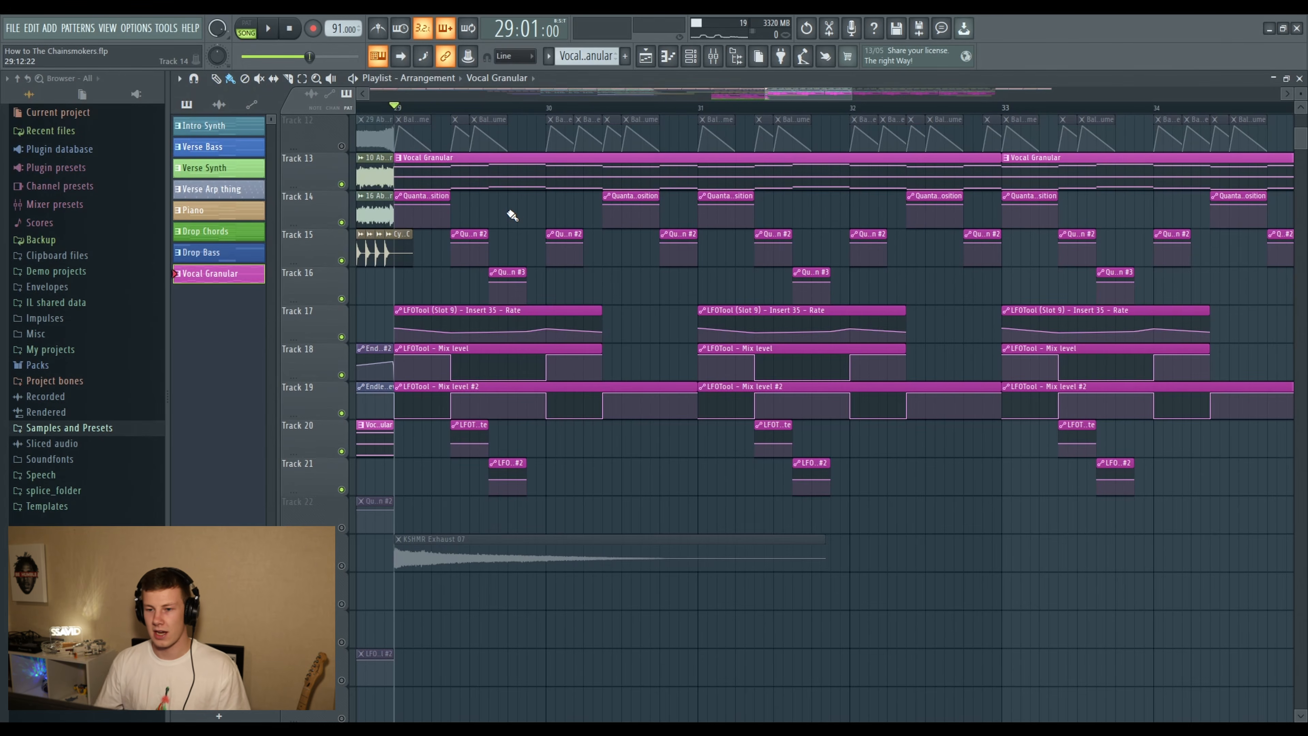
scroll(398, 107, up, 1)
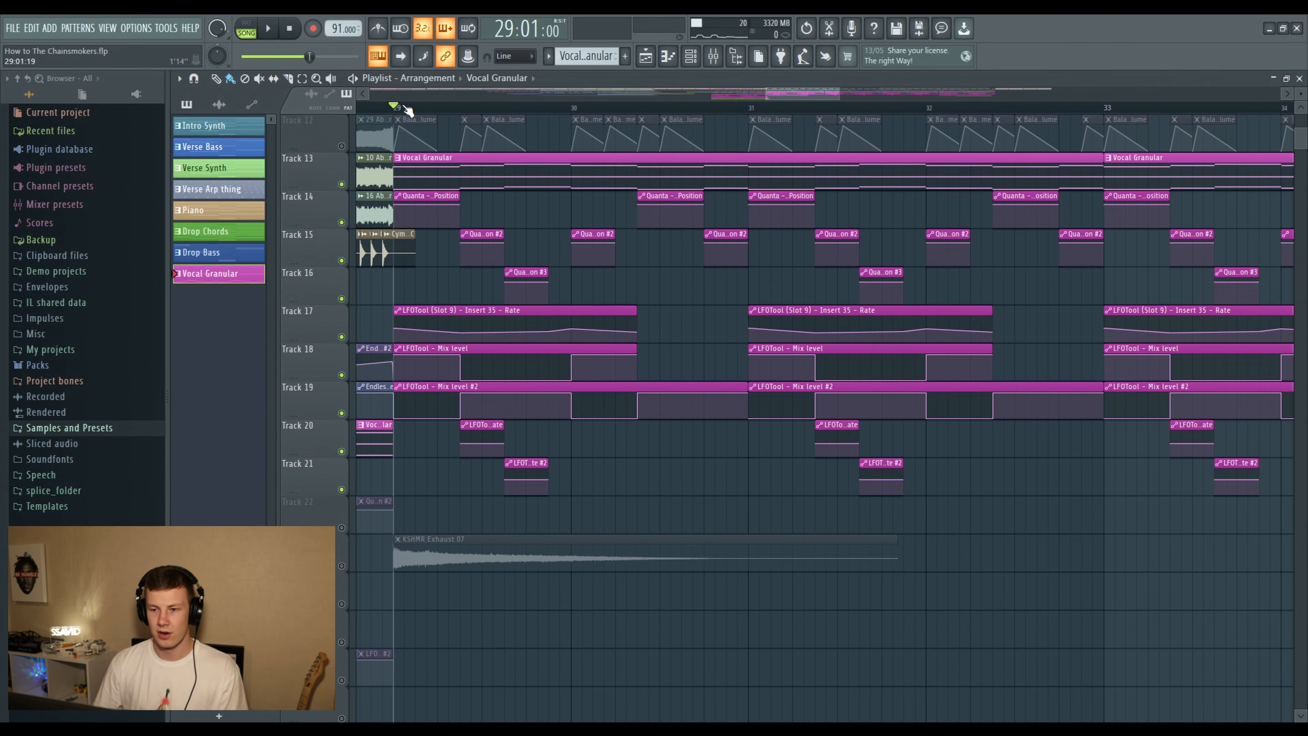
key(space)
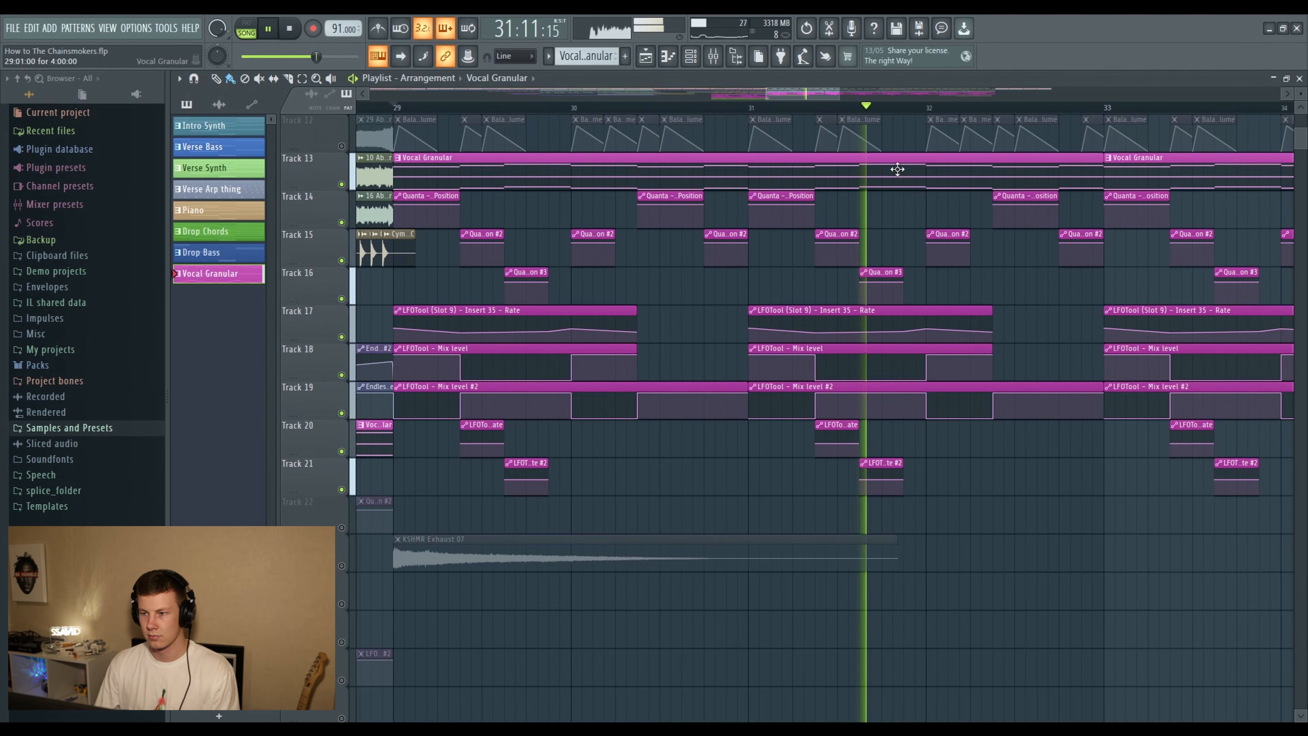
scroll(887, 112, down, 3)
drag(840, 96, 850, 97)
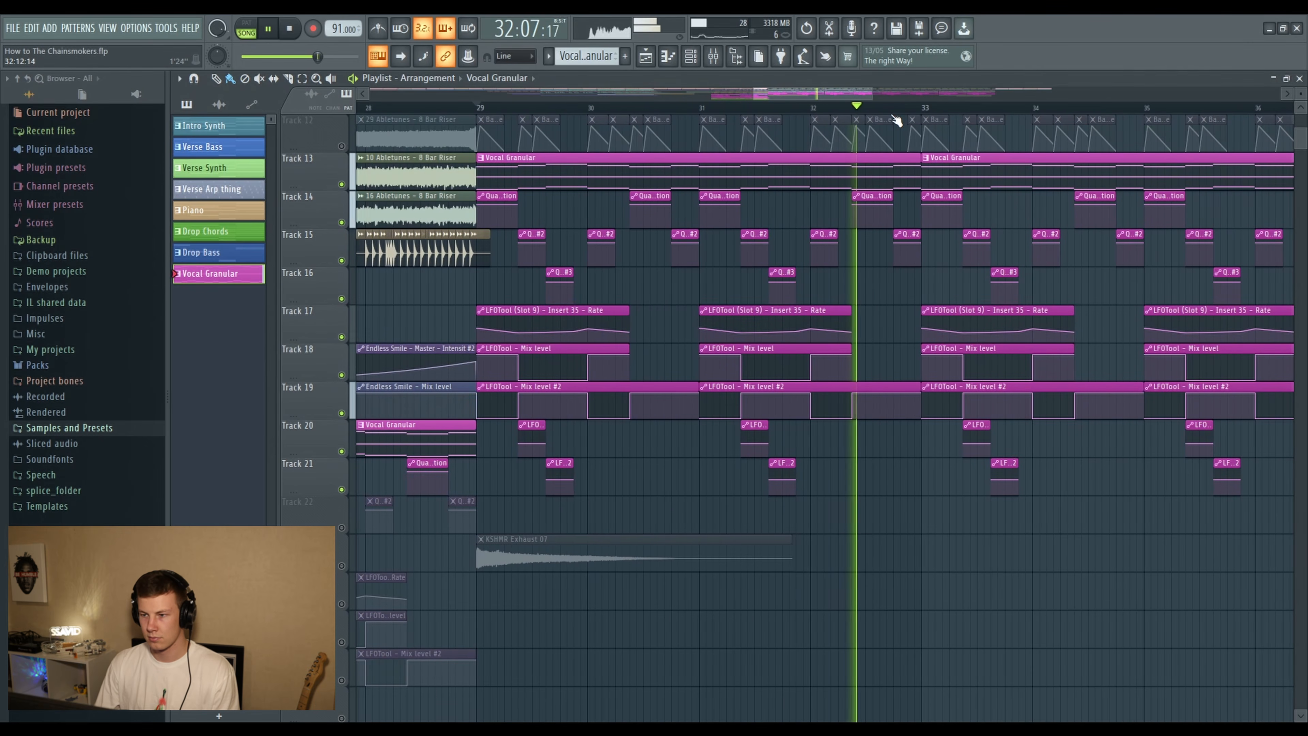
key(space)
- Open the Vocal Granular channel's Quanta instrument beside its Source Position automation and audition sample positions around 0.88
drag(541, 152, 530, 136)
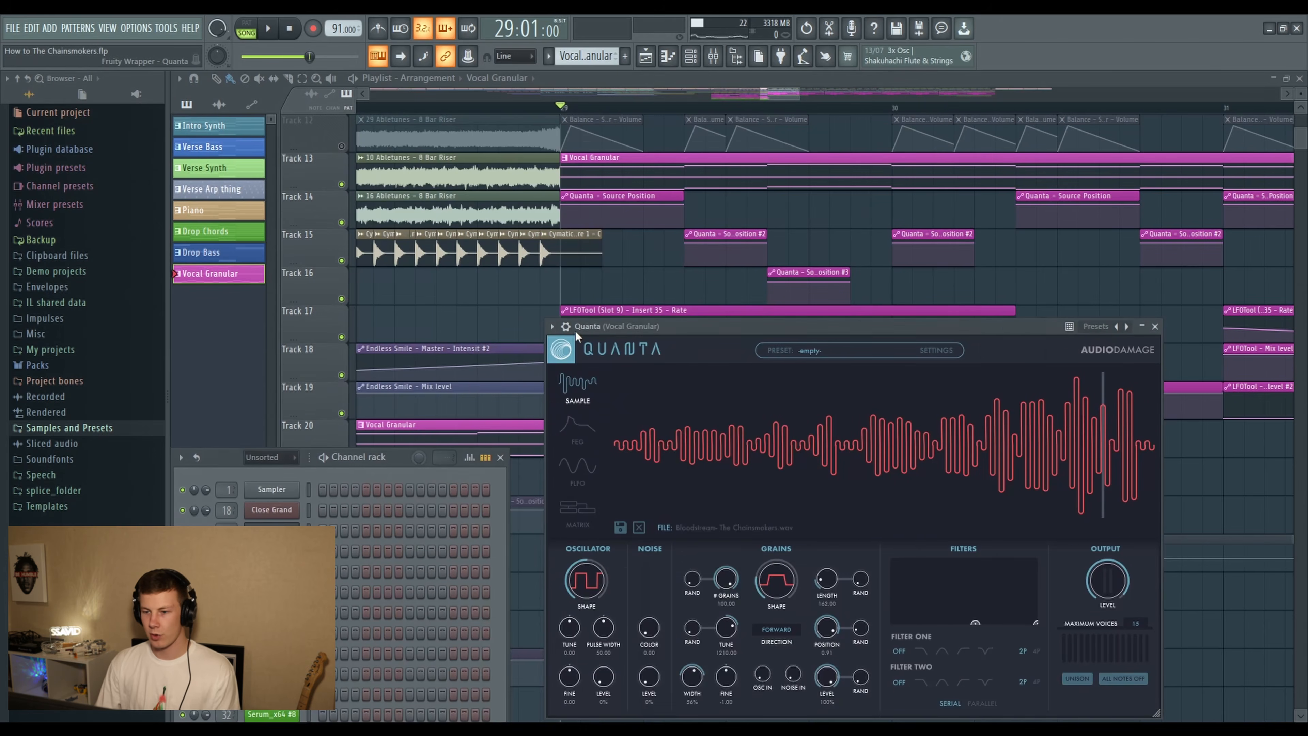
mouse_move(575, 331)
mouse_down()
mouse_move(577, 319)
mouse_move(553, 334)
mouse_up()
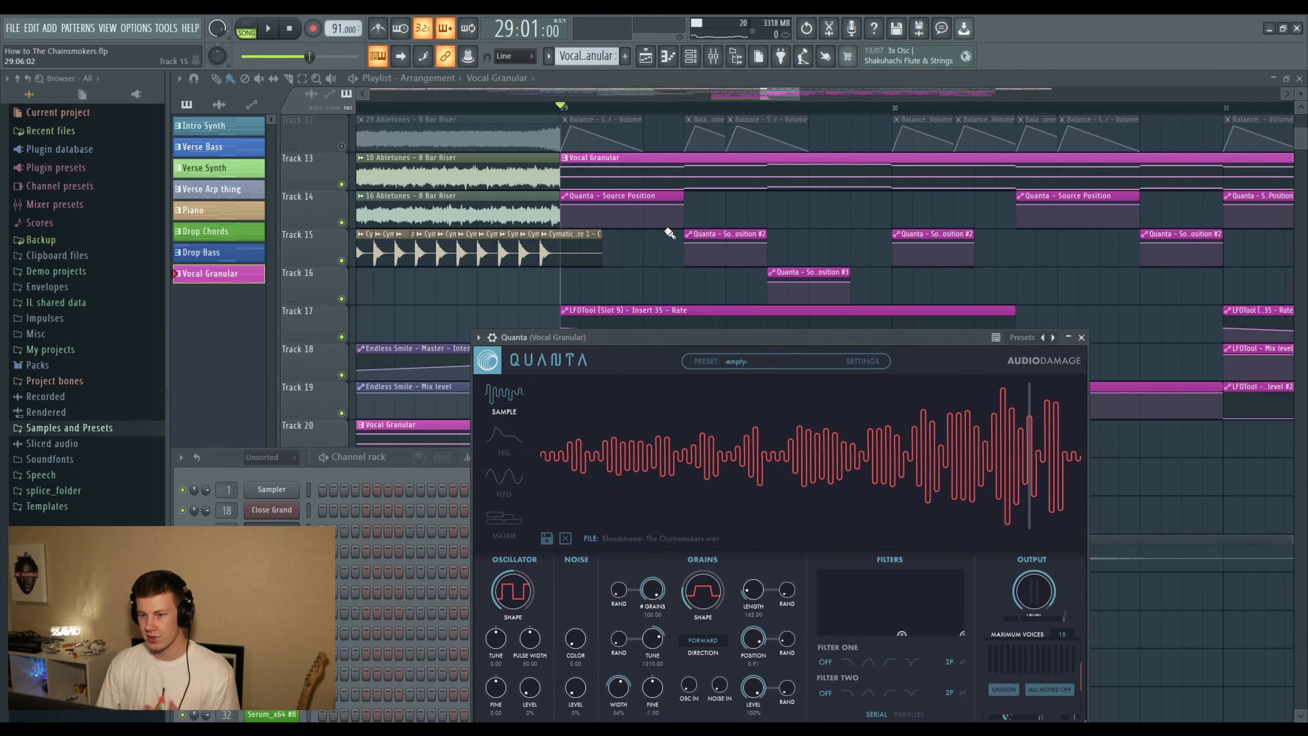
click(1017, 427)
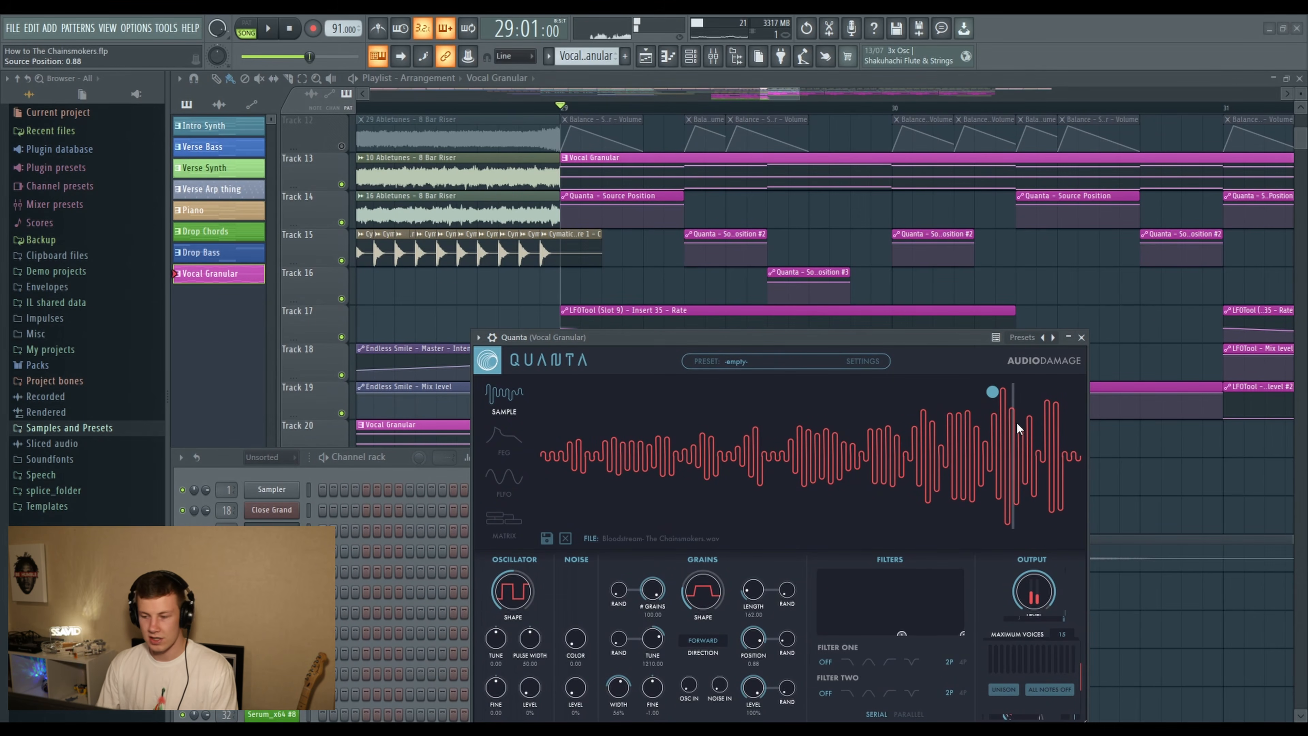
mouse_move(1017, 427)
mouse_down()
mouse_move(1029, 427)
mouse_move(947, 441)
mouse_move(1025, 438)
mouse_up()
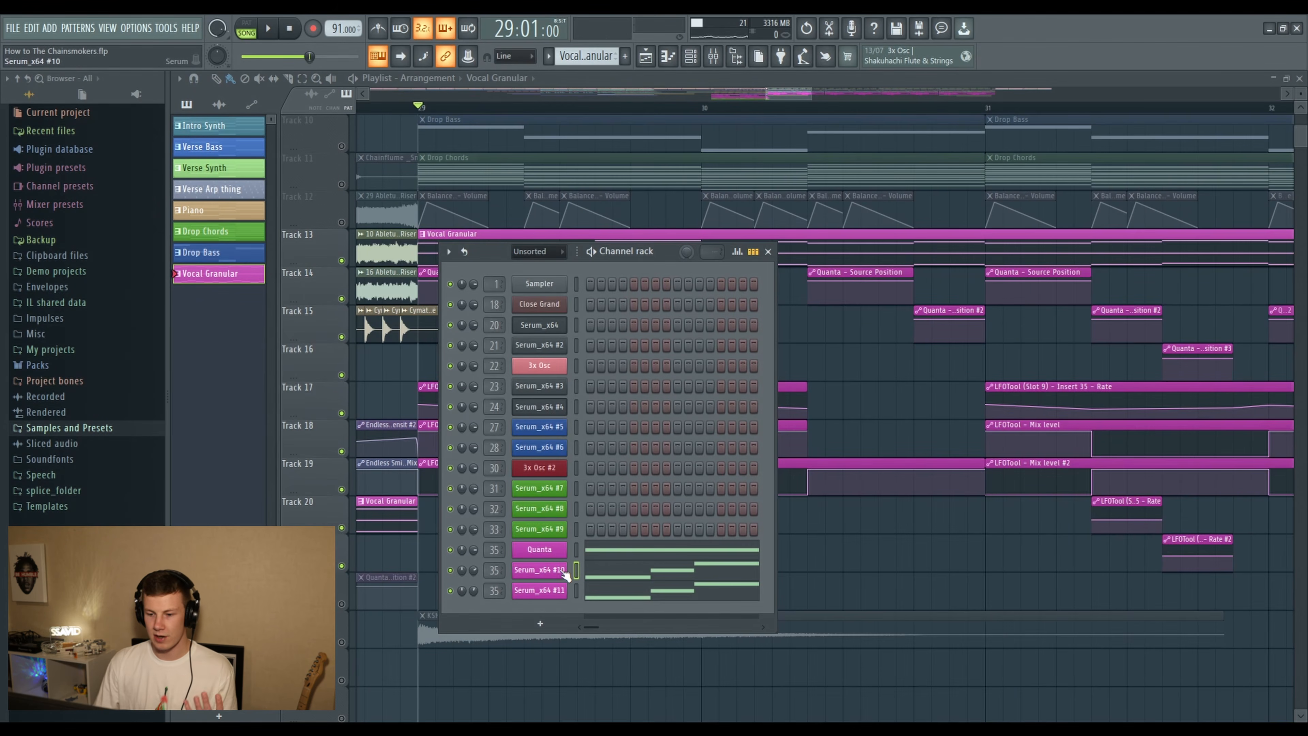
- Isolate the Serum_x64 #10 layer with Serum_x64 #11 muted and audition its LEAD - Chainsmokers 2 preset
click(450, 571)
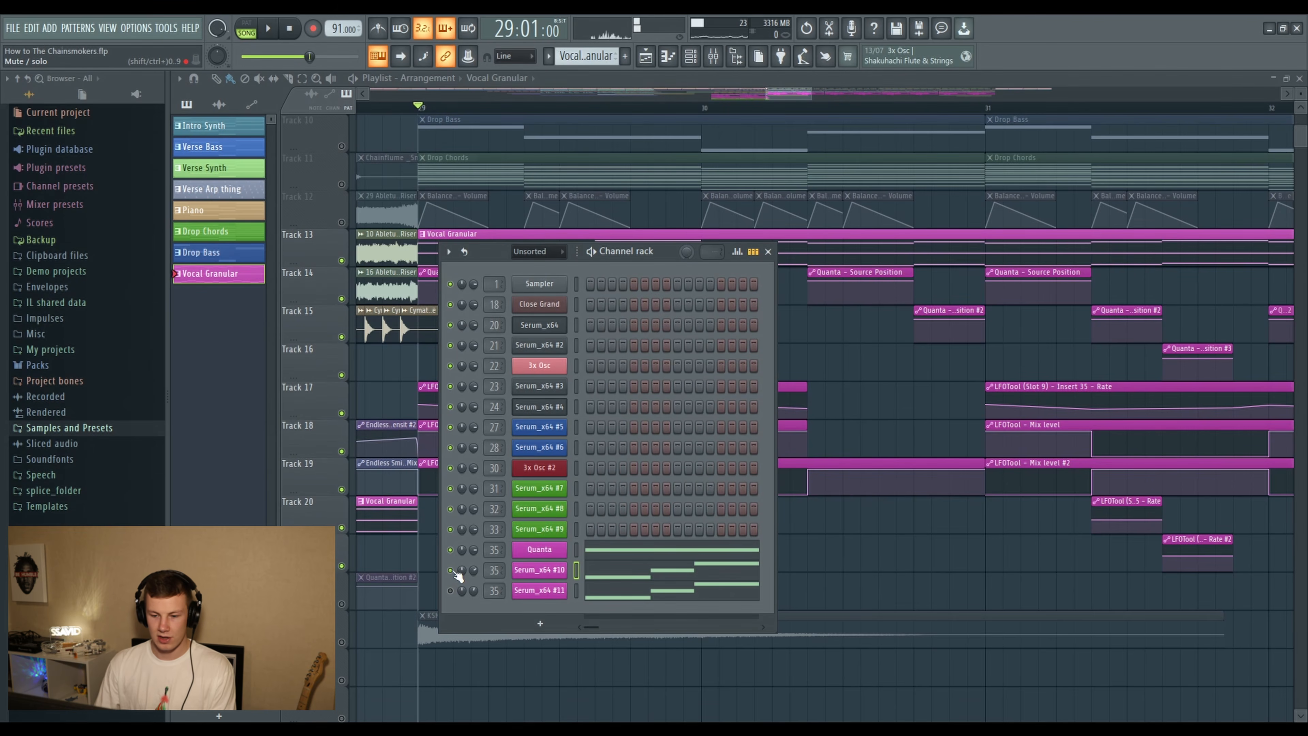
click(546, 572)
drag(598, 216, 584, 171)
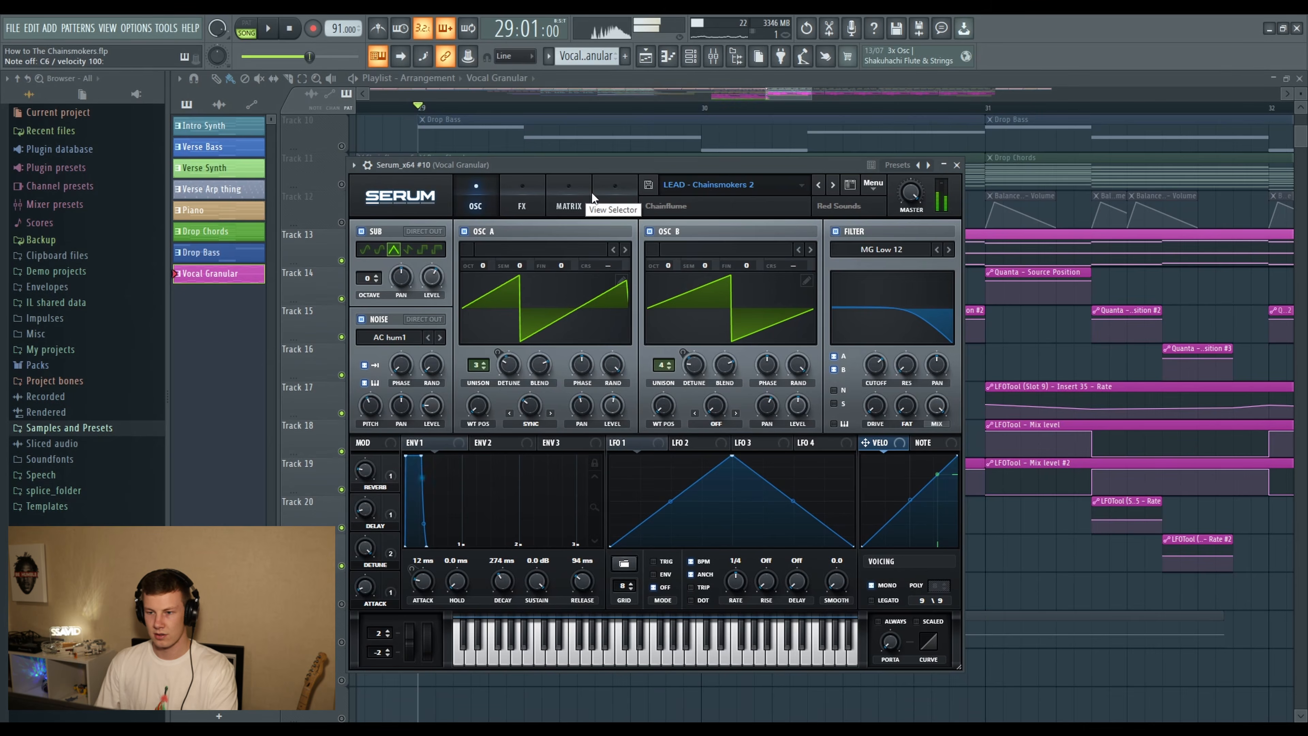
click(956, 165)
- Mute Serum_x64 #10, enable Serum_x64 #11 and open that layer for inspection
click(450, 570)
click(450, 590)
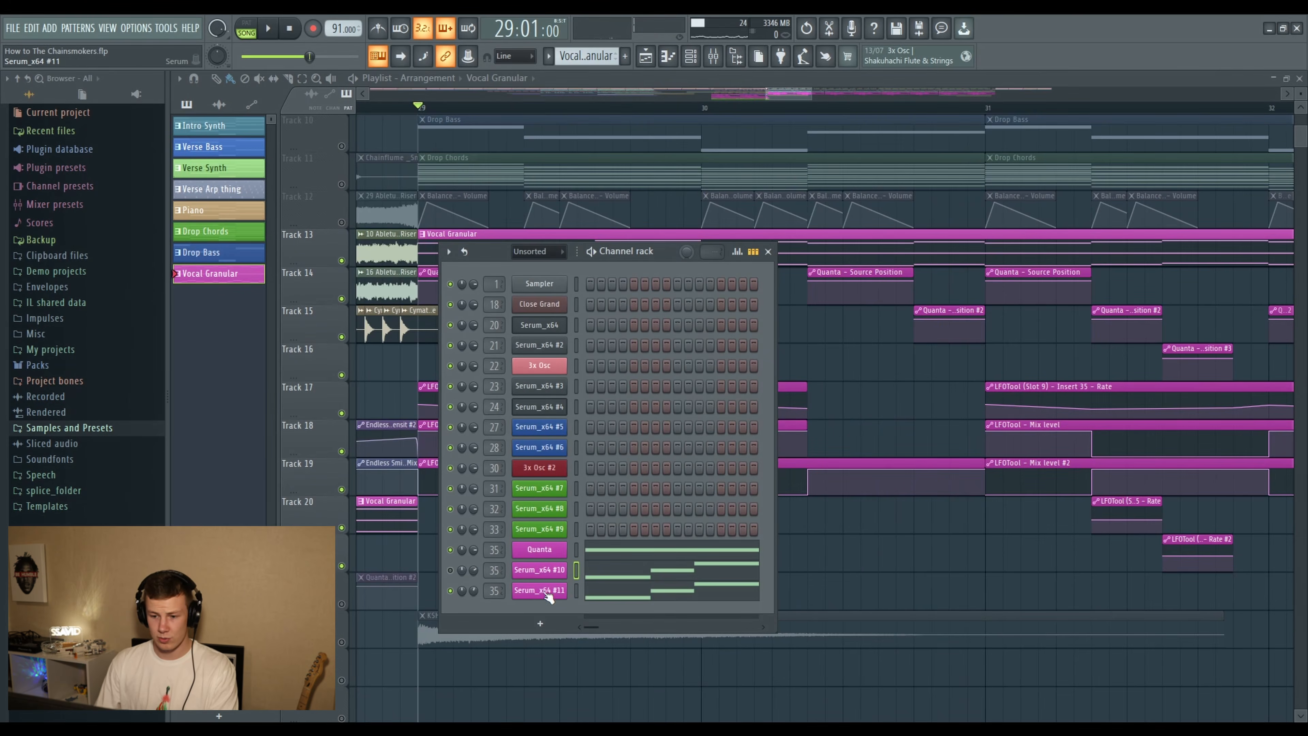
click(548, 593)
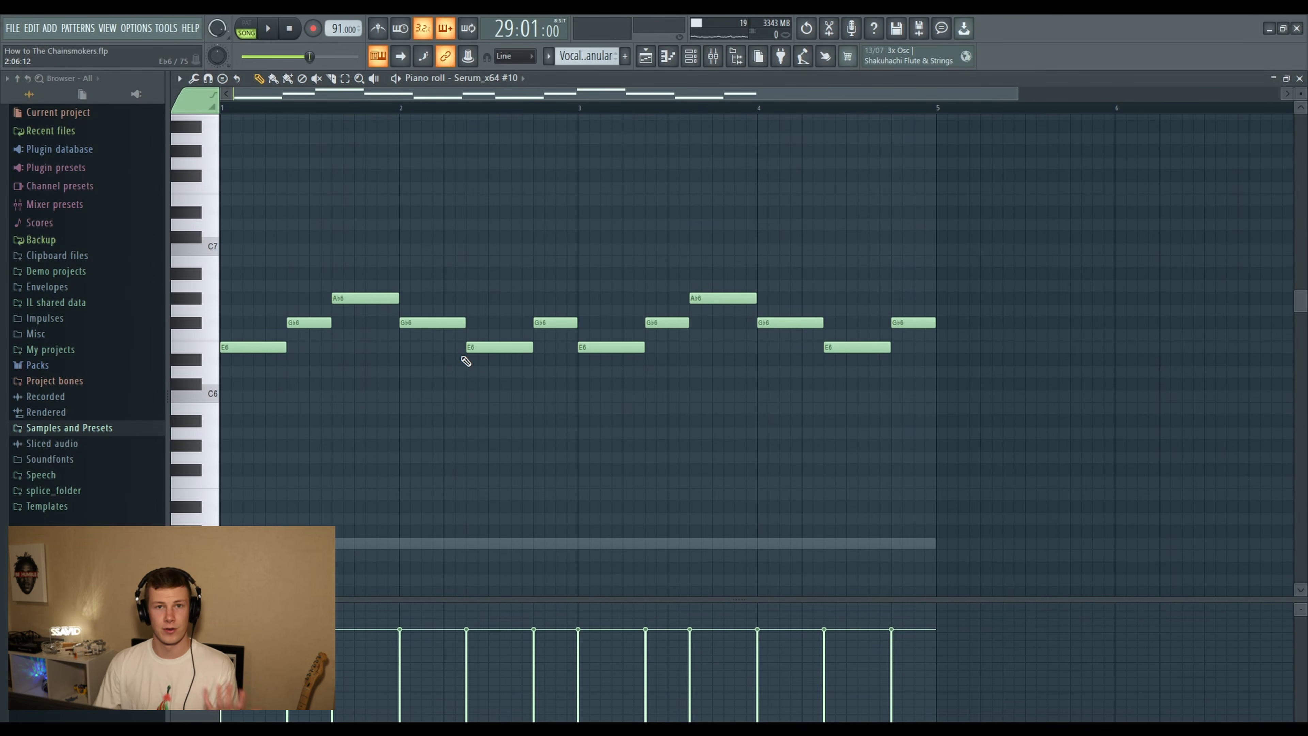
- Leave the lead's piano roll and play the Vocal Granular pattern with its Serum layers from bar 29
click(691, 56)
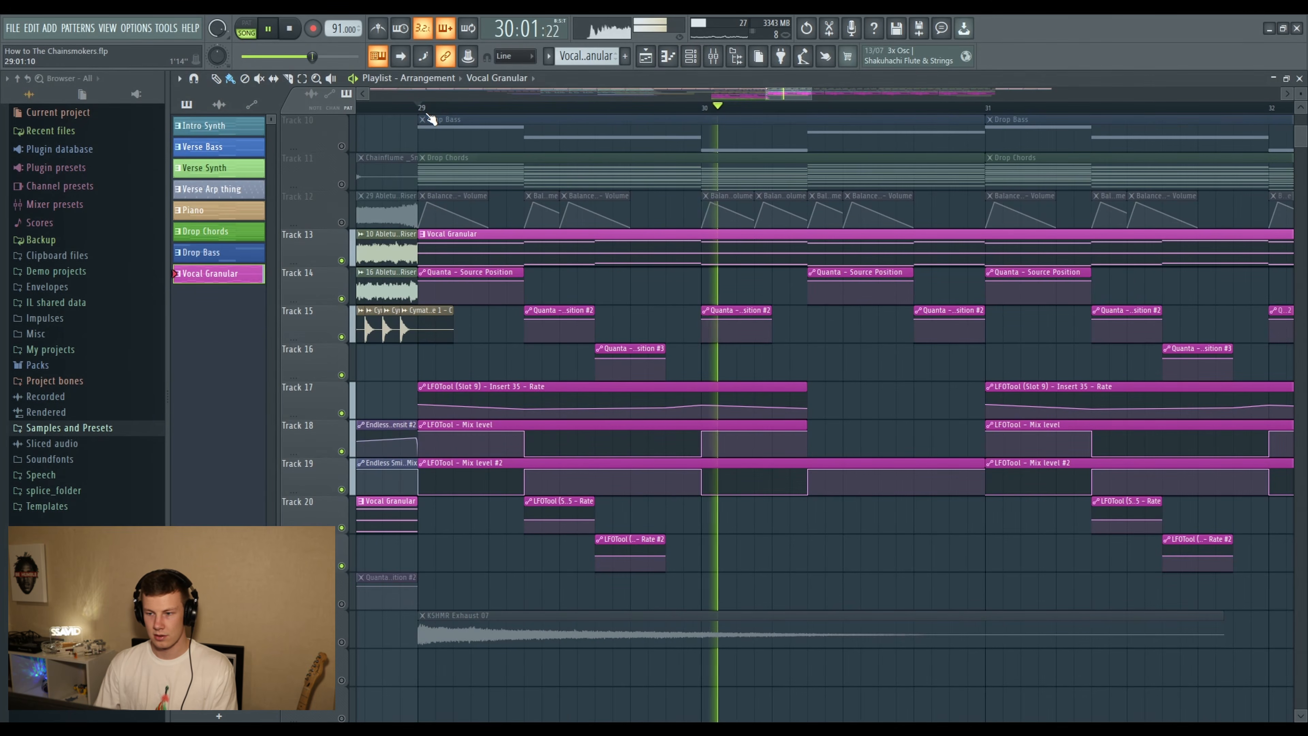
scroll(432, 119, down, 1)
scroll(431, 119, down, 1)
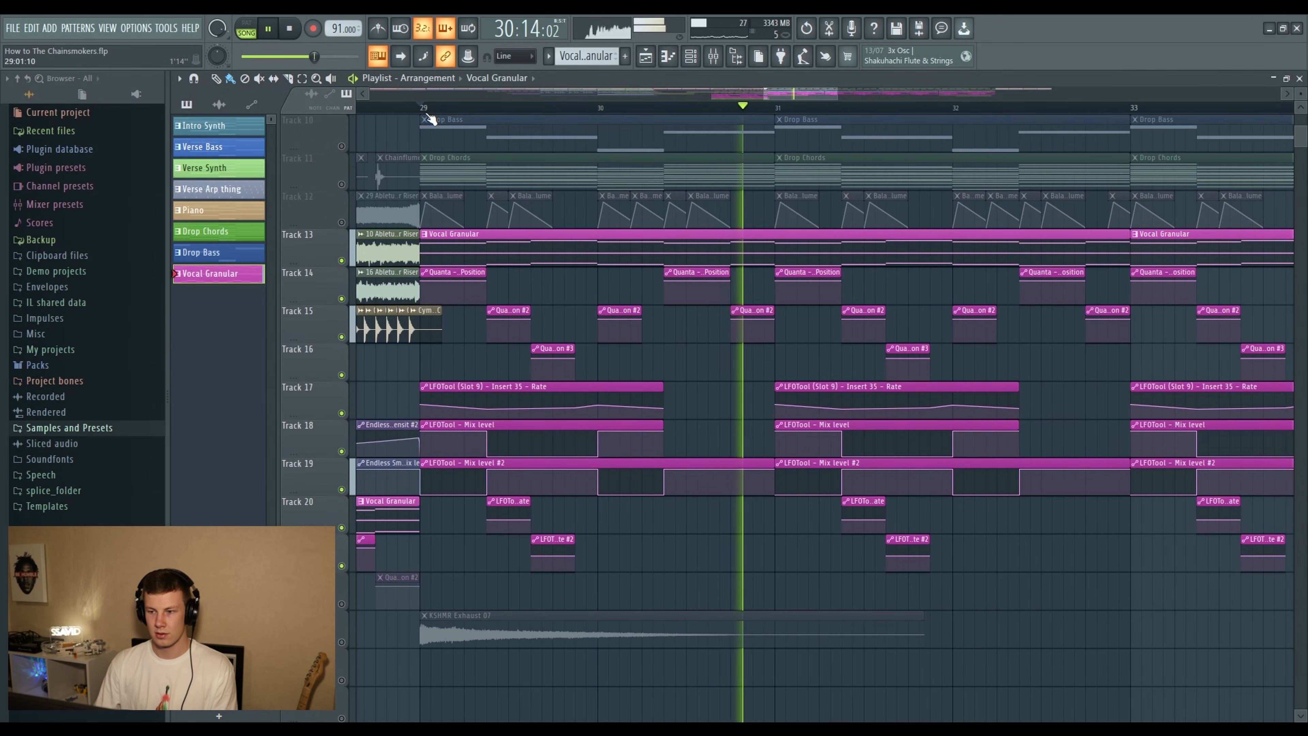
key(space)
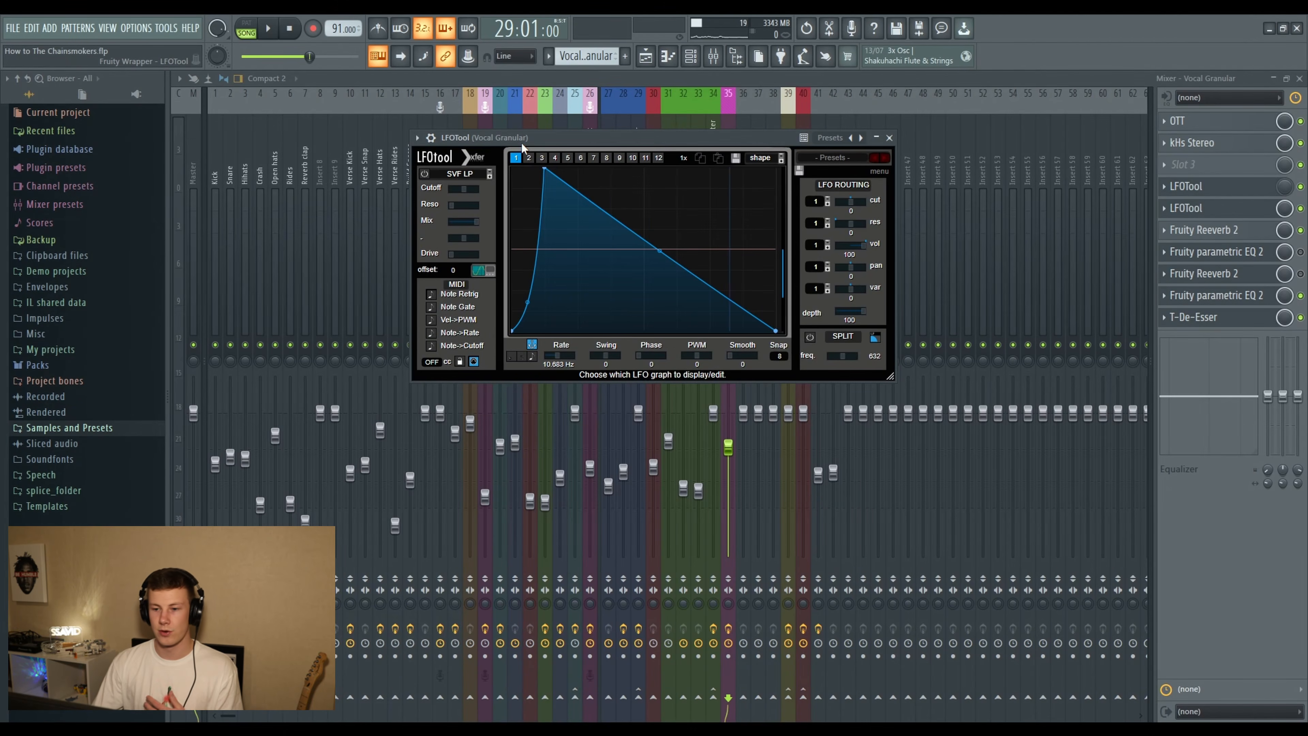
- Inspect the LFOTool volume curve on the Vocal Granular mixer track and set its synced rate to 1/8
drag(521, 143, 503, 137)
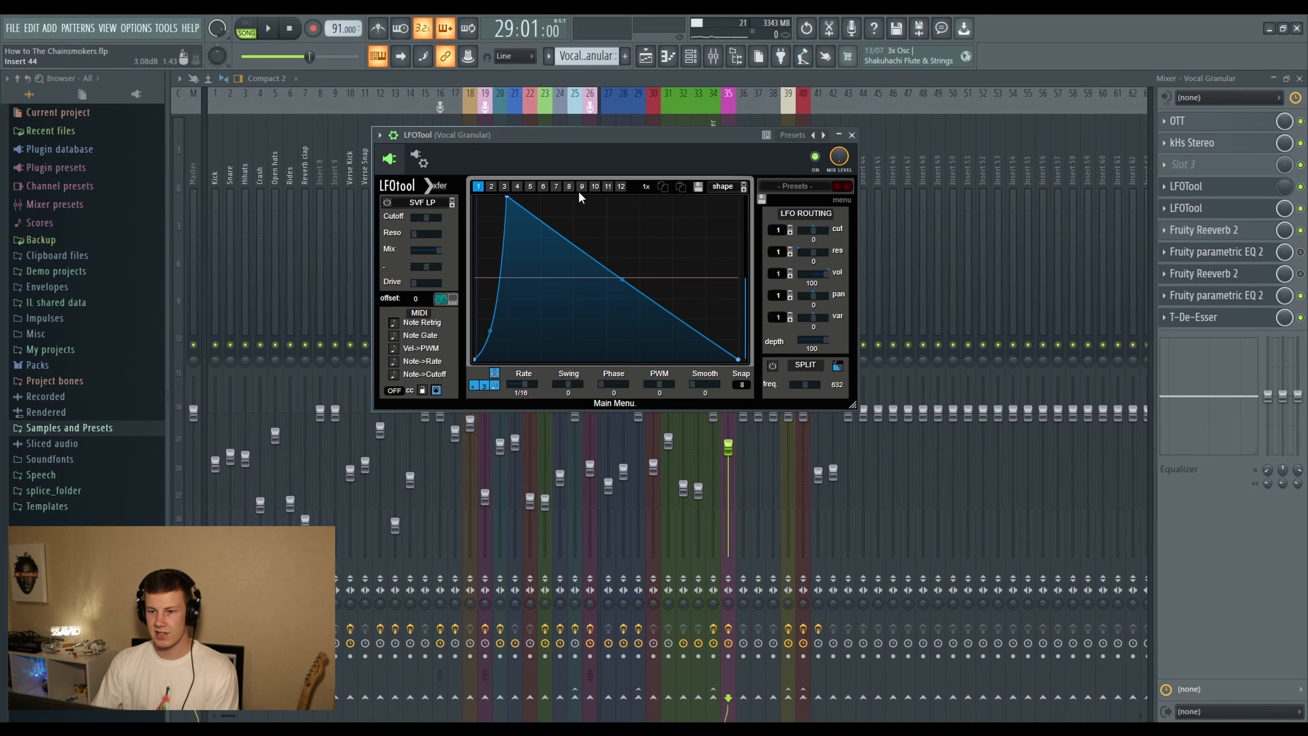
drag(543, 130, 513, 101)
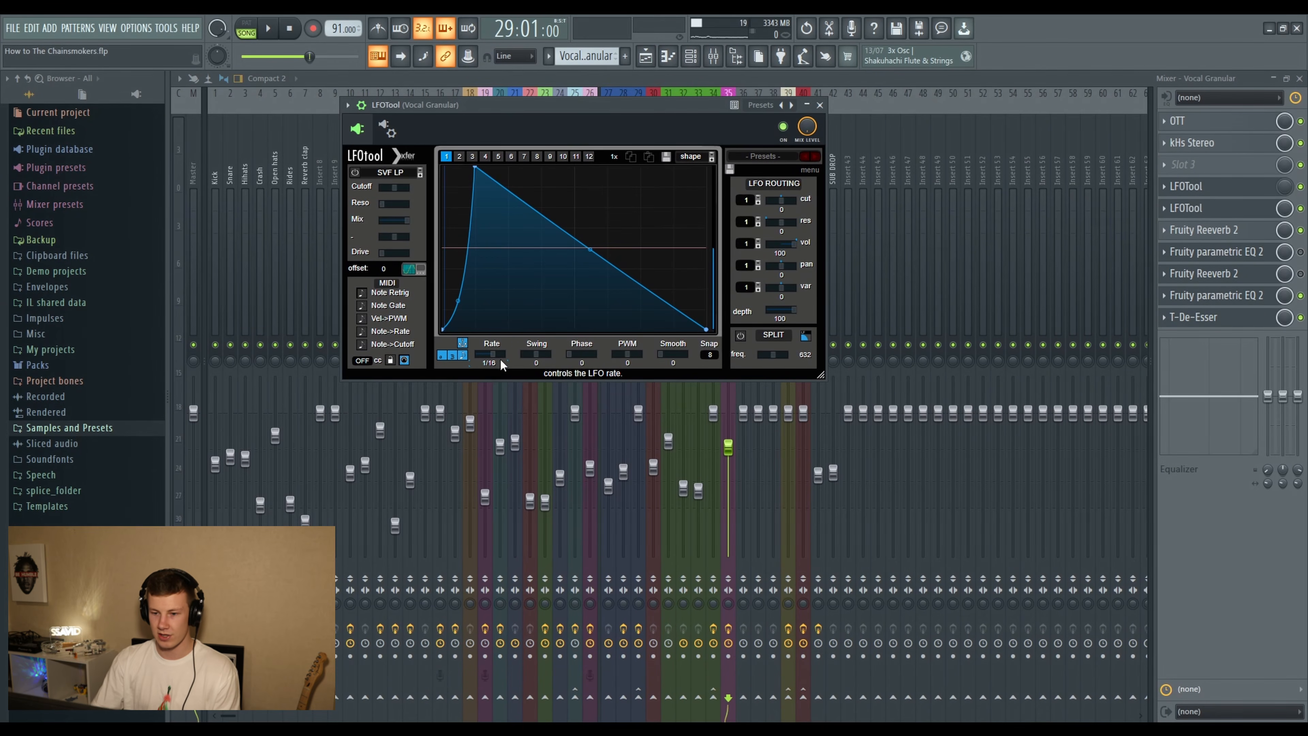
drag(490, 355, 488, 355)
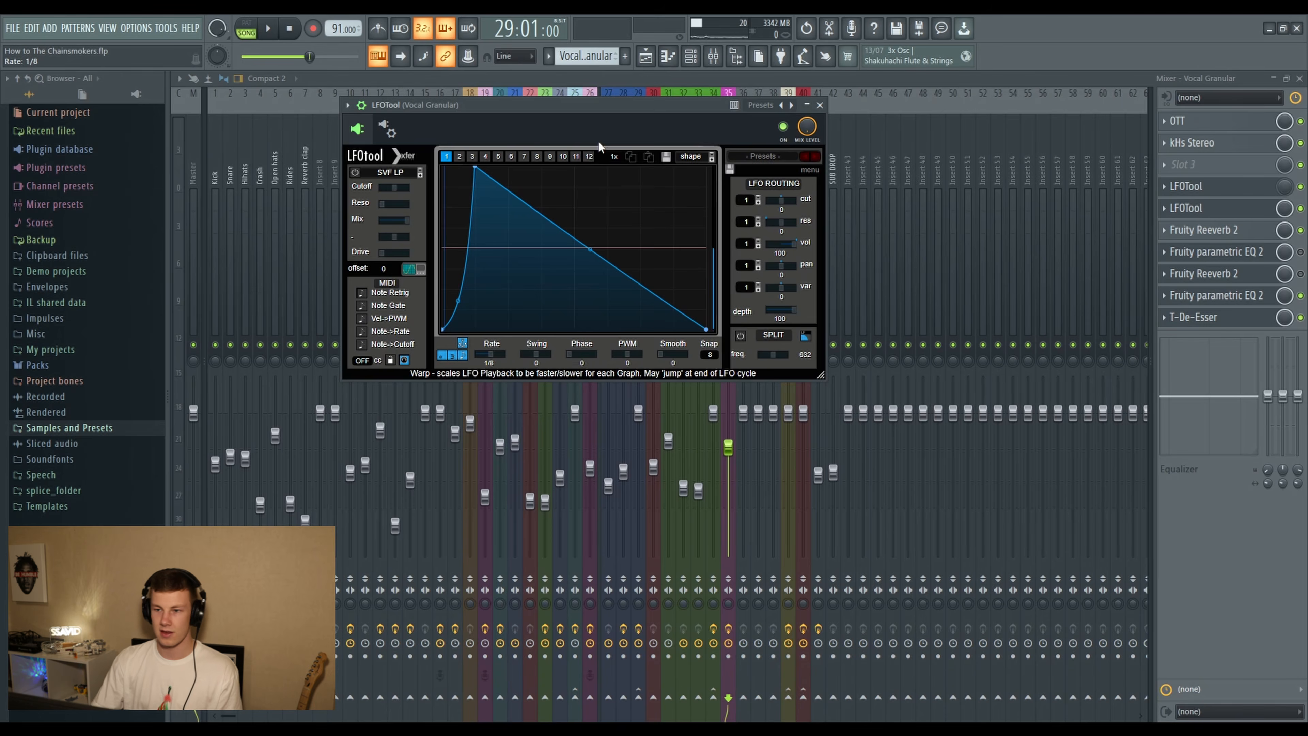
click(820, 104)
- Return to the playlist and examine the LFOTool rate and mix level automation clips on Tracks 17 to 21
click(646, 66)
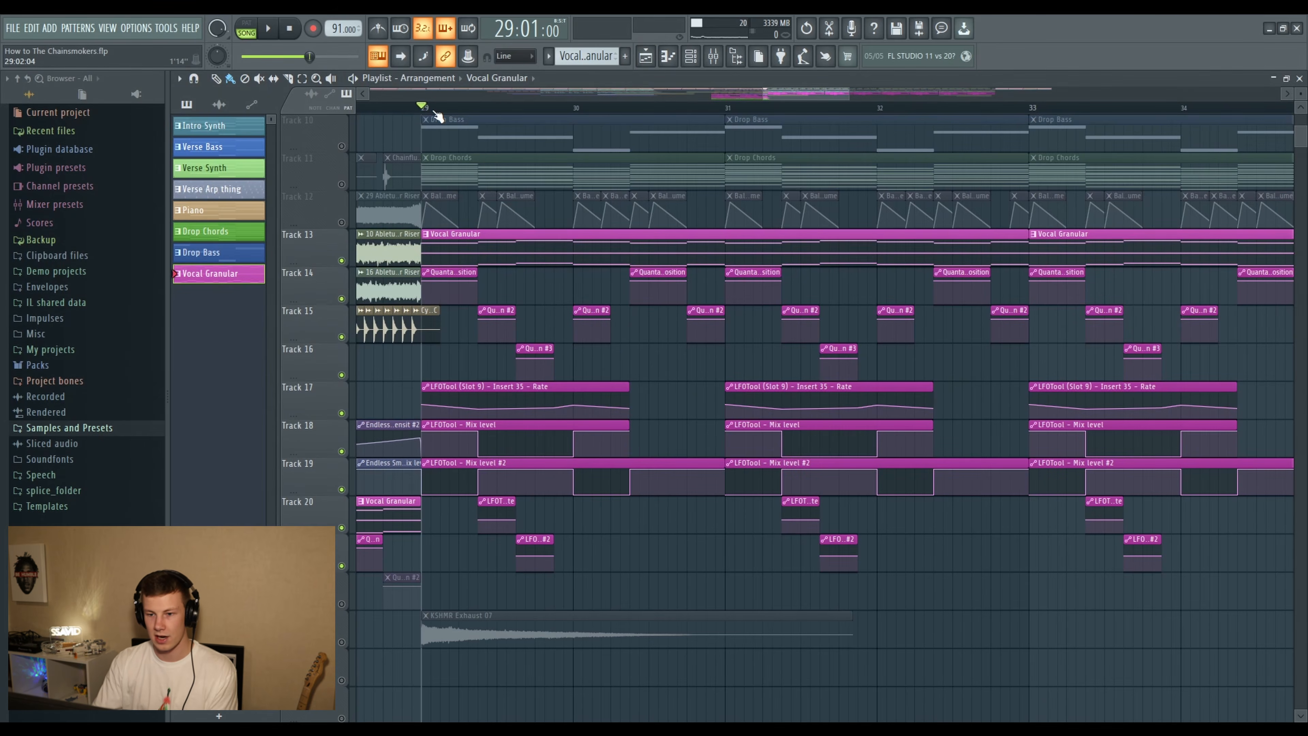
scroll(441, 116, down, 2)
scroll(442, 118, up, 5)
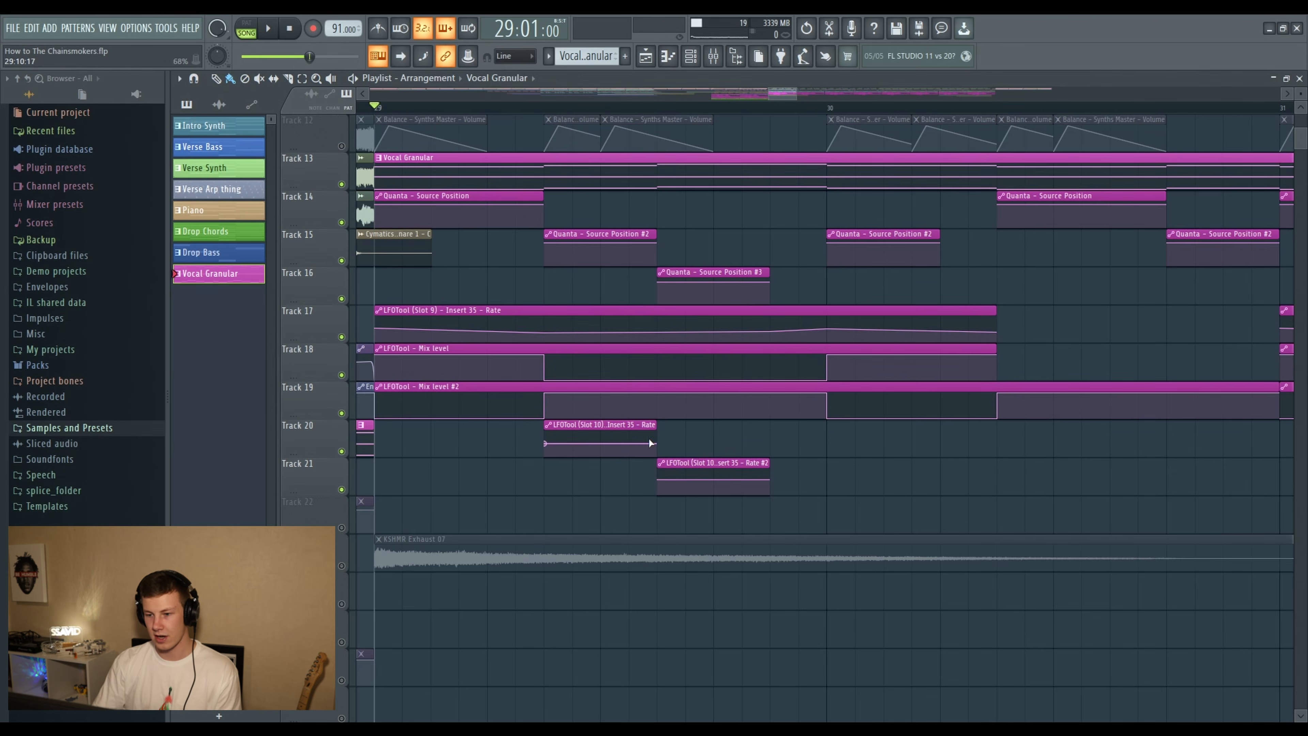
- Review the drop's second half from bar 37, including the Bloodstream vocal, Track 9 samples and risers on Tracks 23 and 25
scroll(962, 179, down, 5)
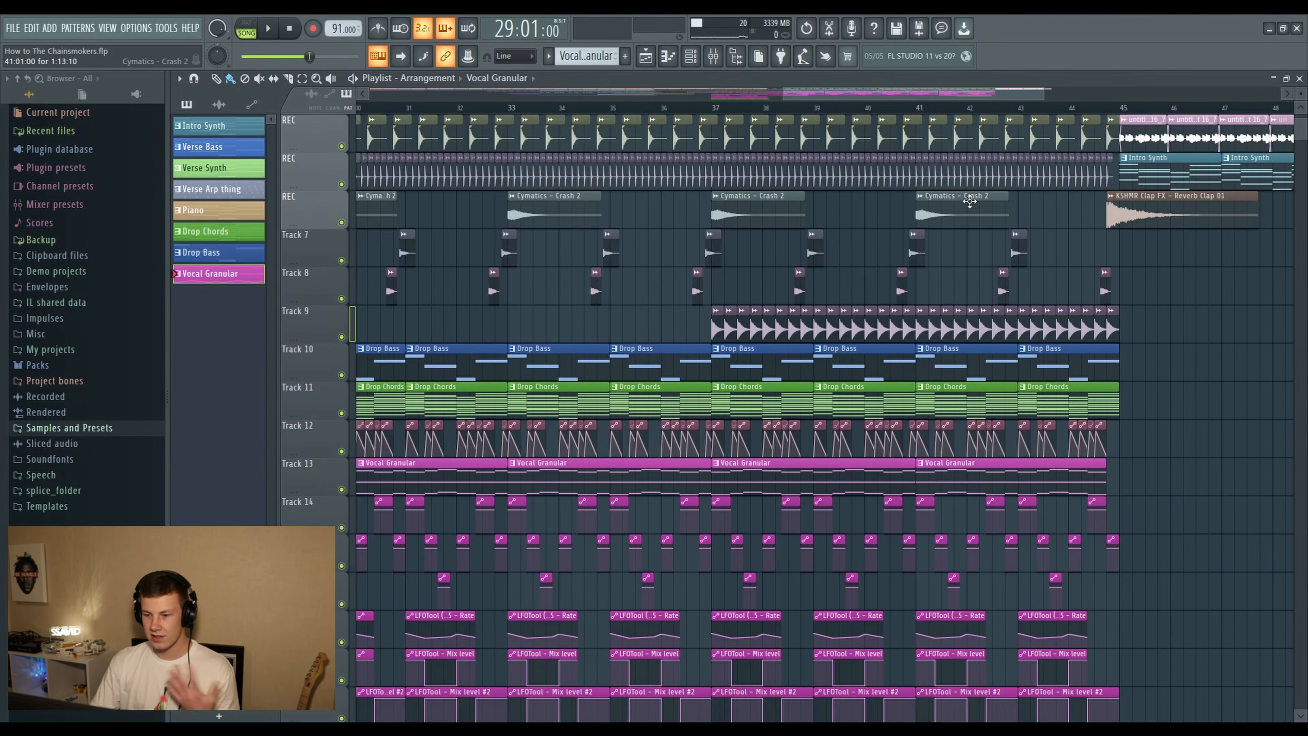
scroll(988, 206, up, 6)
scroll(899, 106, up, 4)
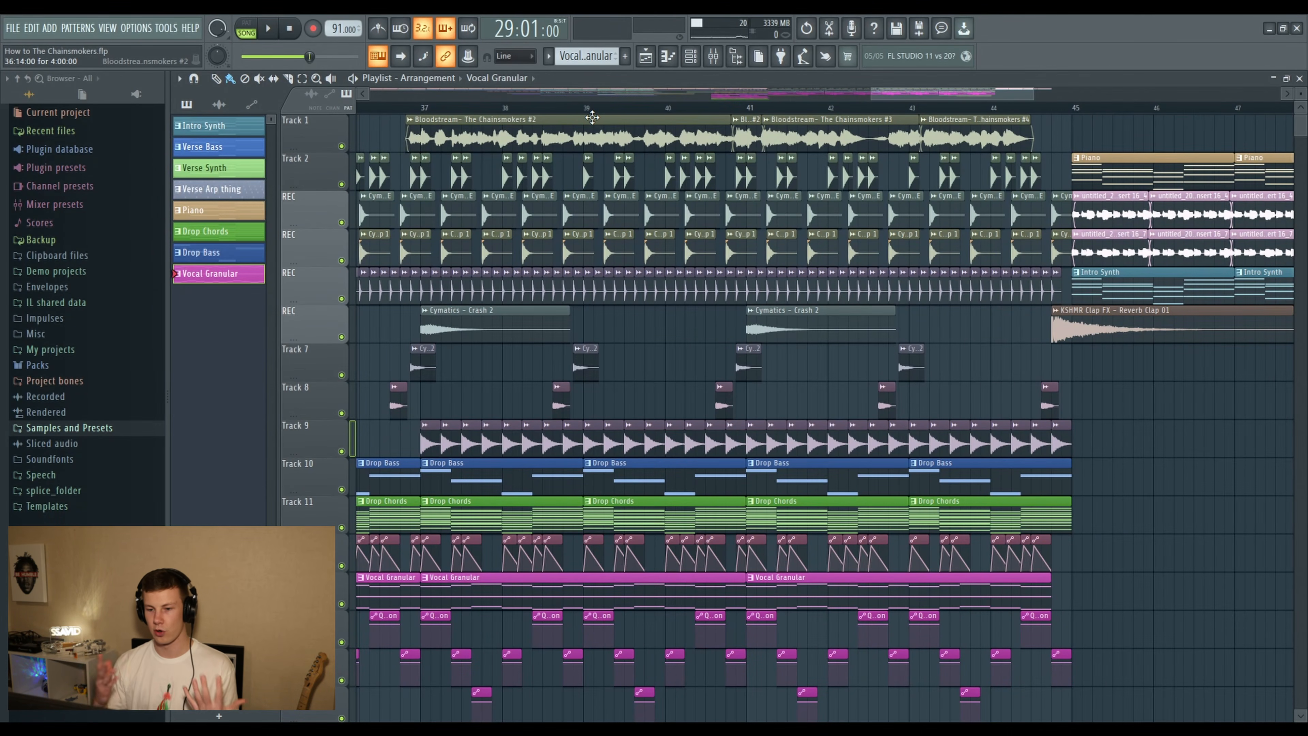
scroll(535, 407, down, 4)
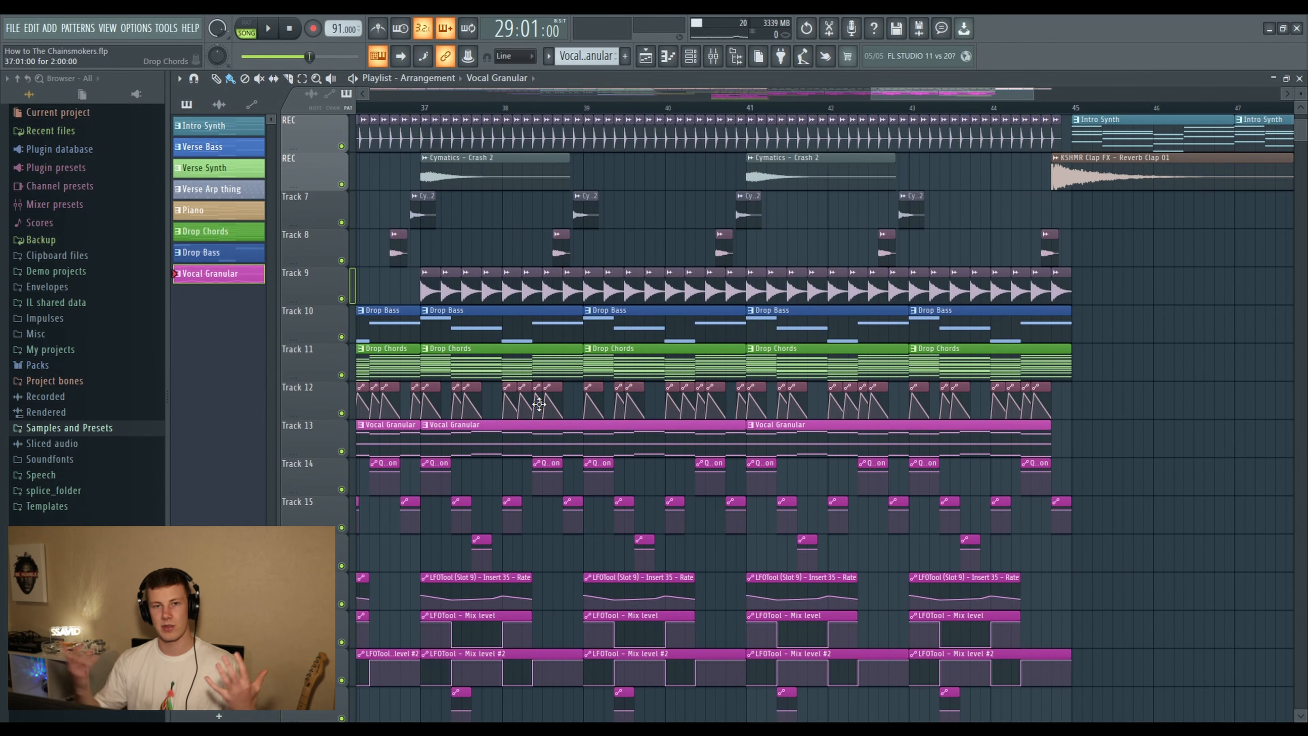
scroll(538, 404, down, 12)
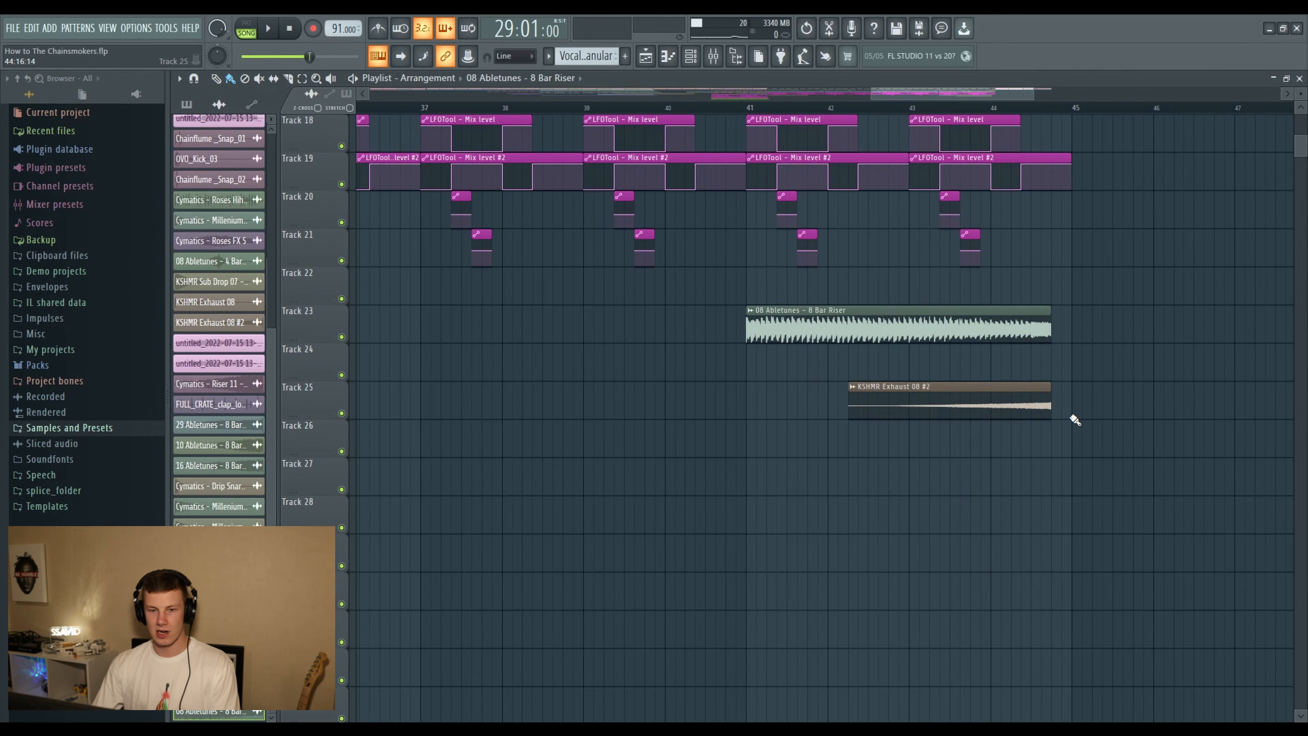
scroll(1074, 420, up, 17)
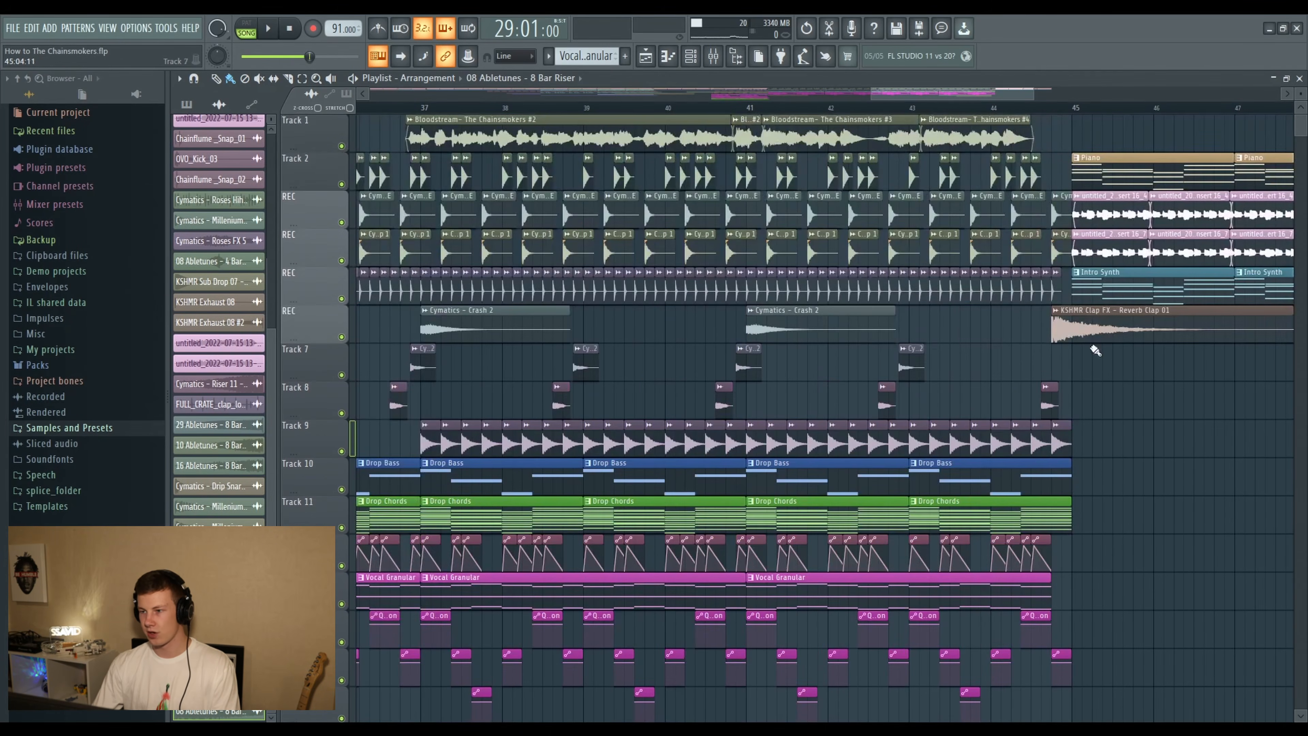
- Bring up the outro section from bar 45 with its Piano, Intro Synth and recorded audio clips
scroll(909, 92, down, 3)
drag(909, 92, 935, 94)
scroll(915, 111, up, 2)
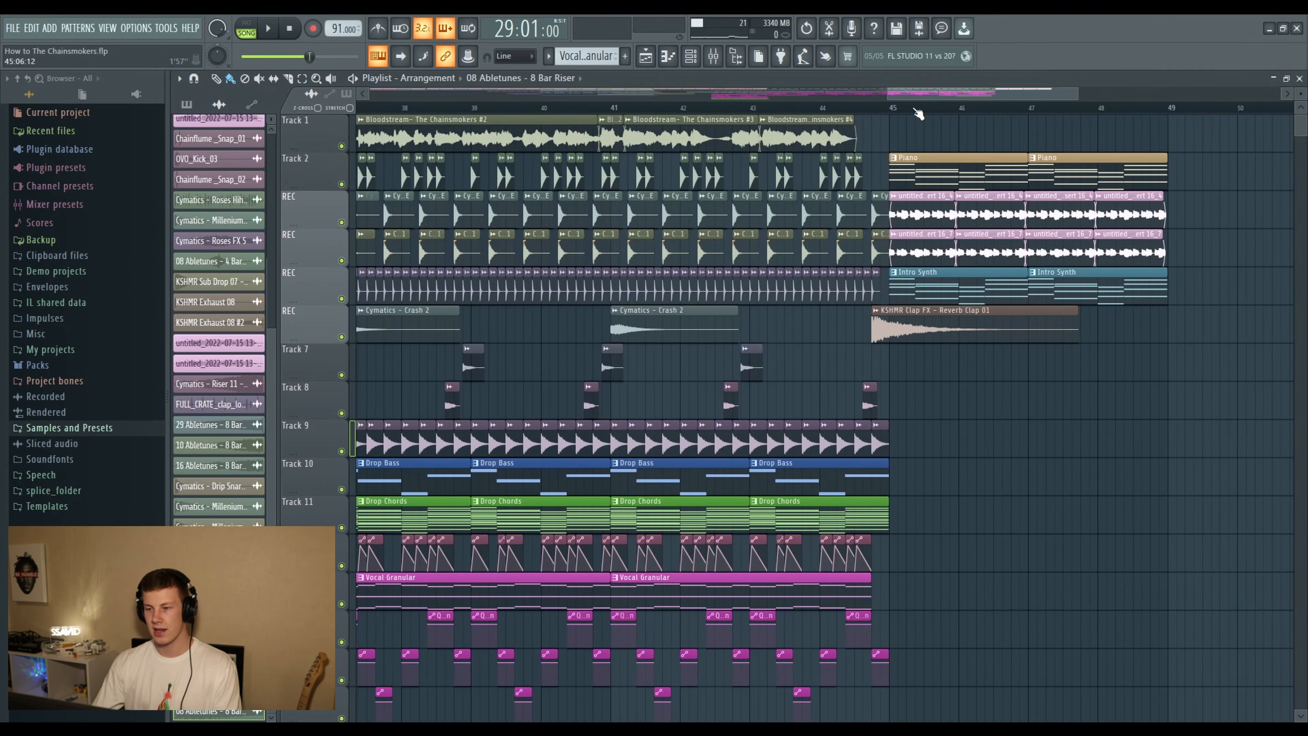